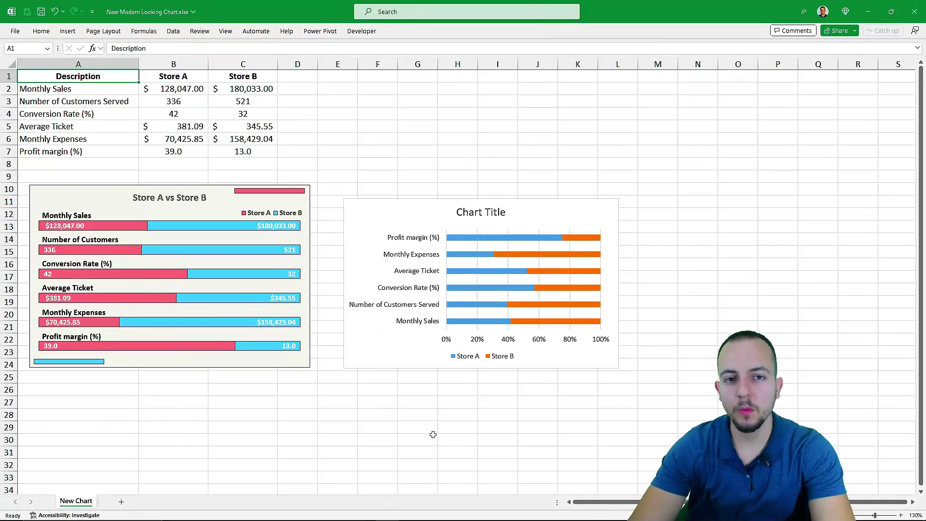
Recalculate the sheet repeatedly and compare how the styled Store A vs Store B chart and the default chart update.
key("F9")
key("F9")
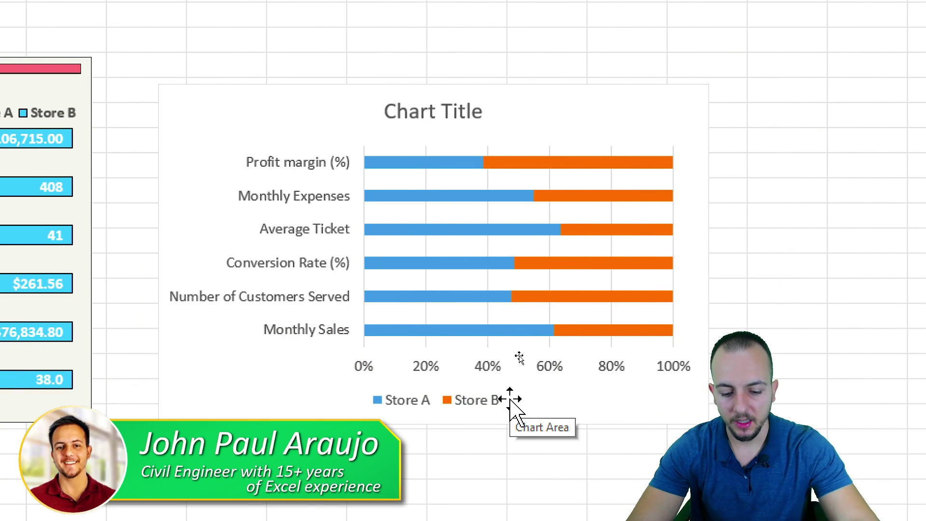
key("F9")
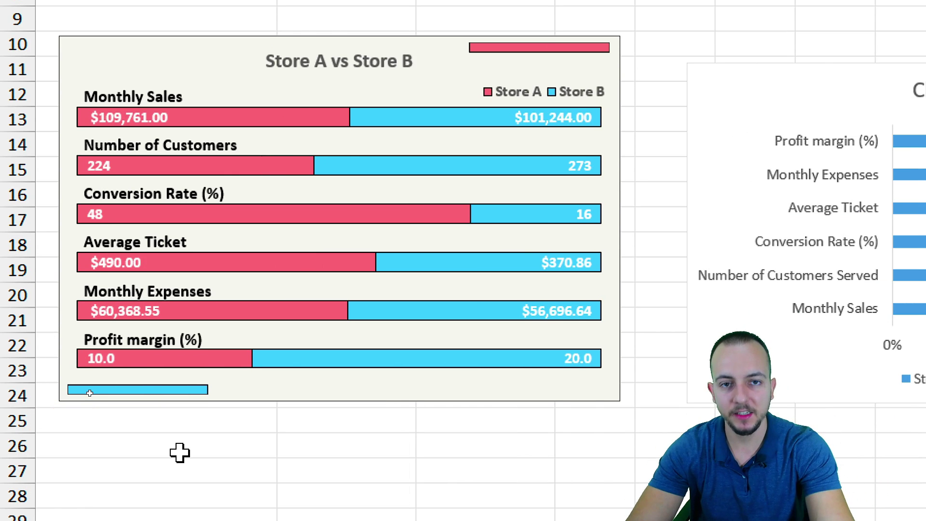
key("F9")
key("F9")
key("F9")
key("F9")
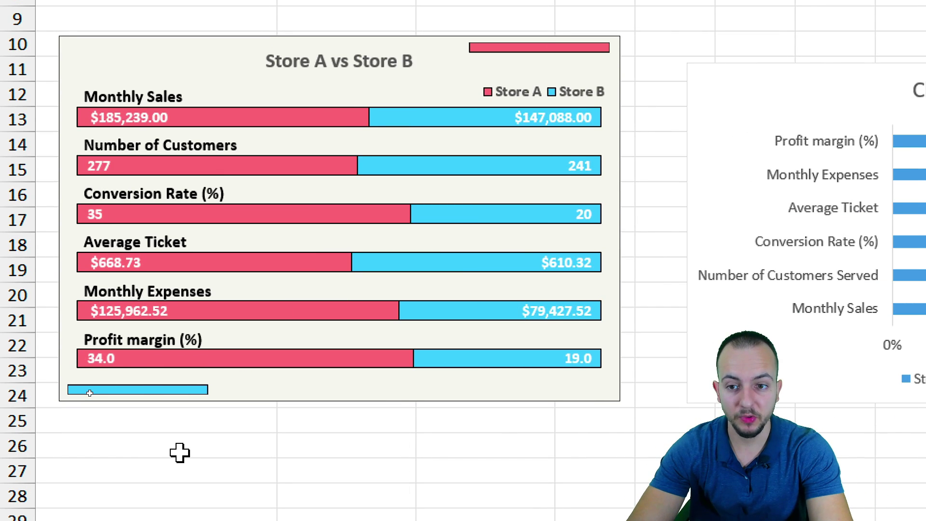
key("F9")
key("F9")
key("F9")
key("F9")
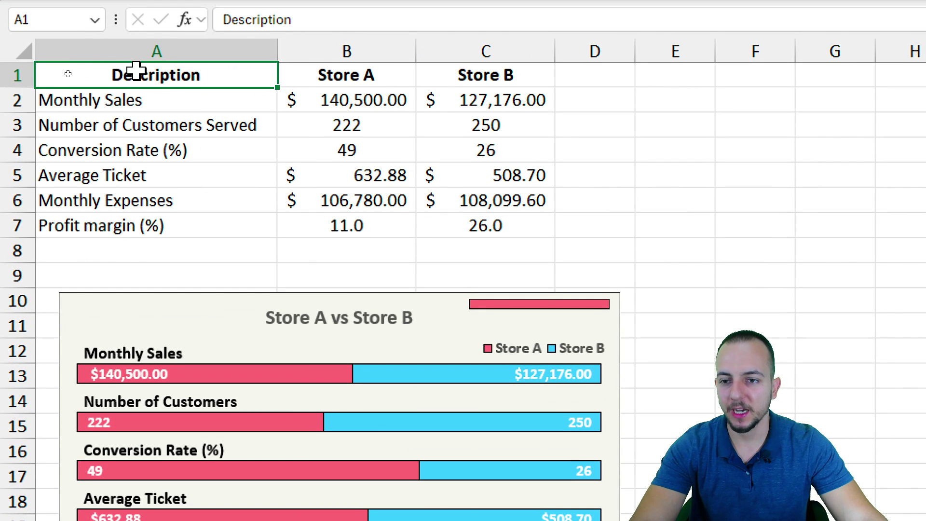
Insert a 2-D 100% Stacked Bar chart from the store comparison data in A1:C7.
left_click_drag(68, 73, 241, 149)
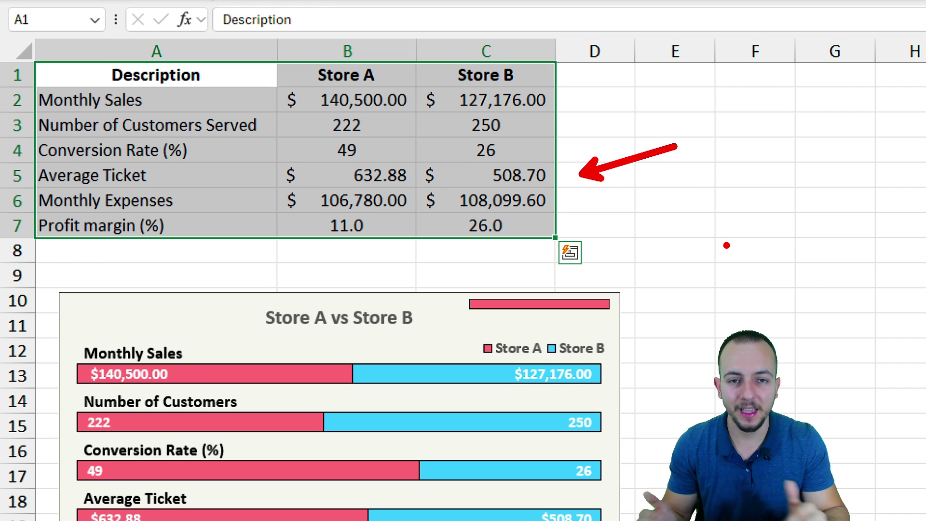
left_click(207, 83)
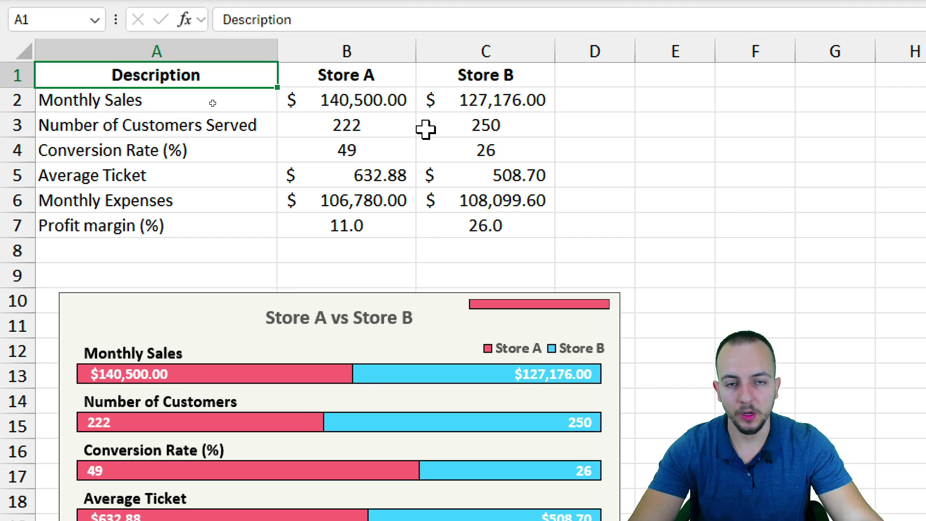
left_click_drag(202, 75, 447, 219)
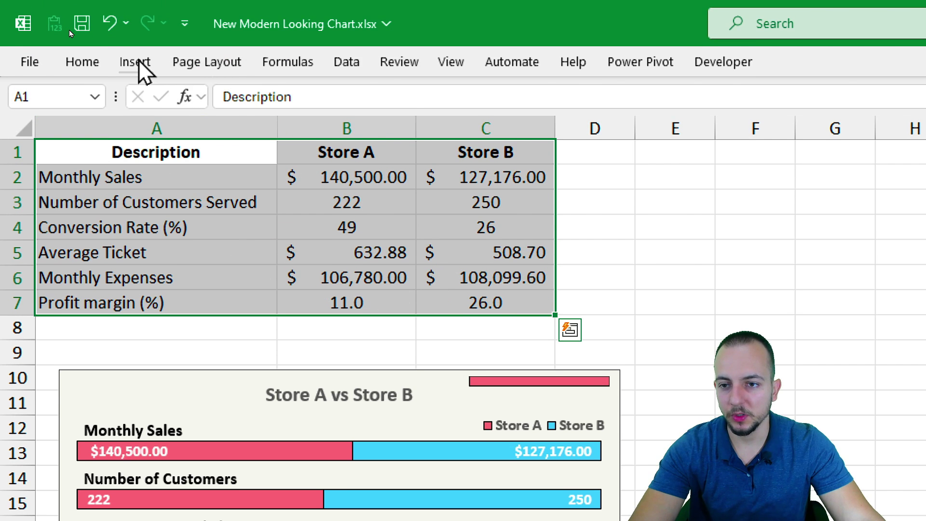
left_click(137, 61)
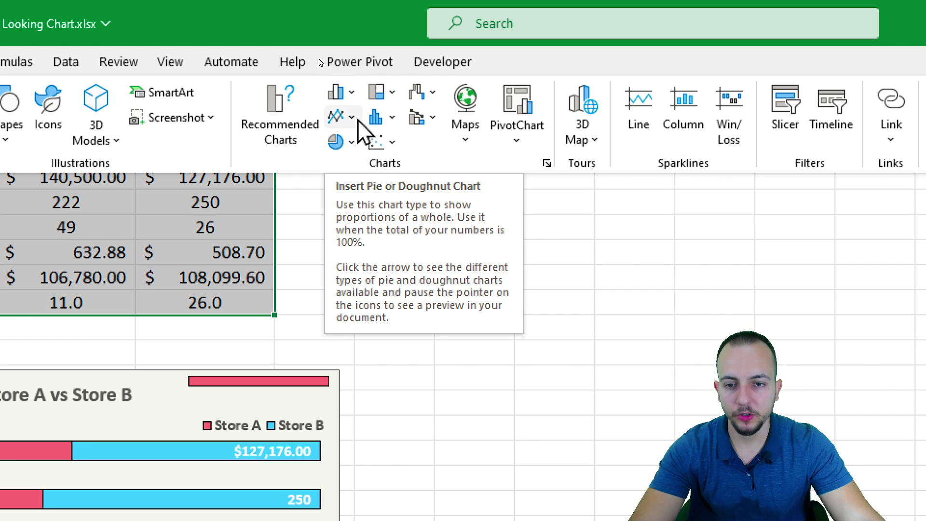
left_click(347, 93)
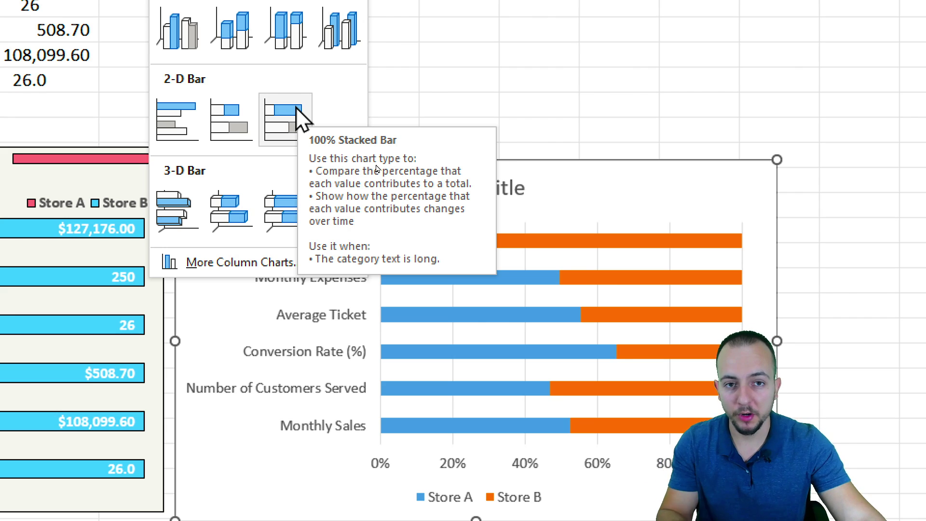
left_click(299, 118)
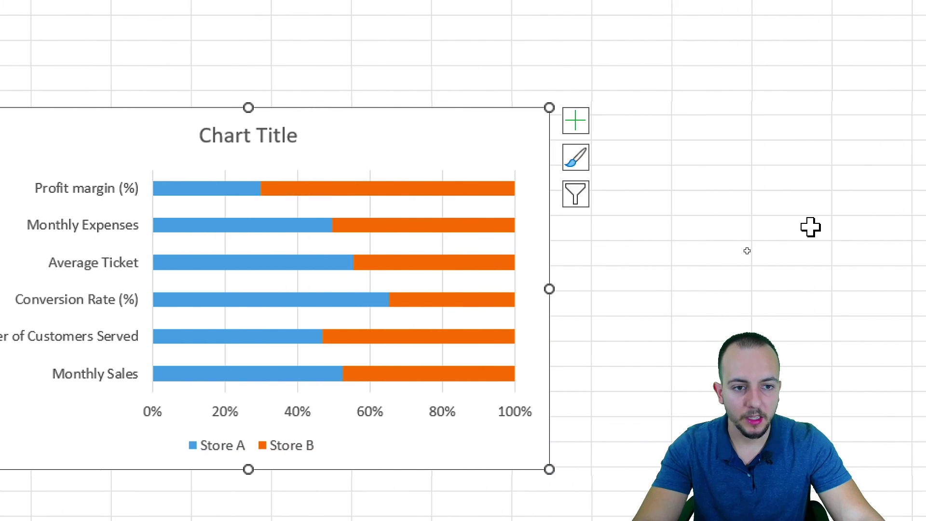
Enlarge the new chart and move it up beside the data table, starting in row 1 at column E.
mouse_move(540, 80)
left_mouse_down()
mouse_move(586, 145)
mouse_move(581, 84)
left_mouse_up()
mouse_move(669, 53)
left_mouse_down()
mouse_move(594, 91)
mouse_move(633, 58)
left_mouse_up()
key("Escape")
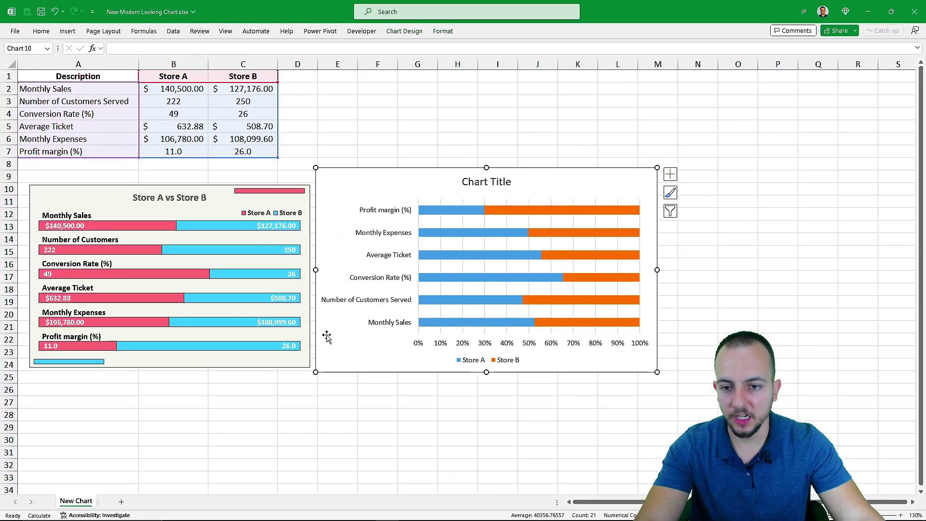
left_click(657, 78)
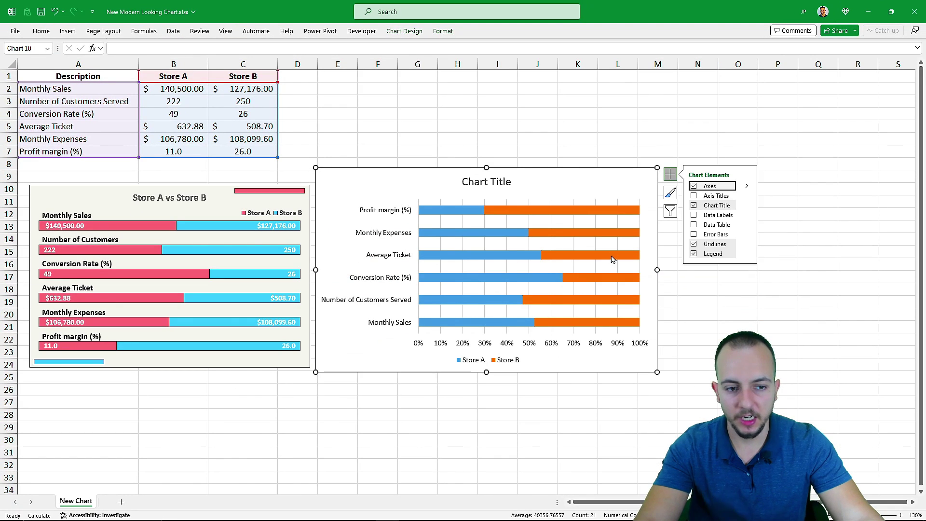
left_click(58, 77)
left_click_drag(371, 183, 372, 82)
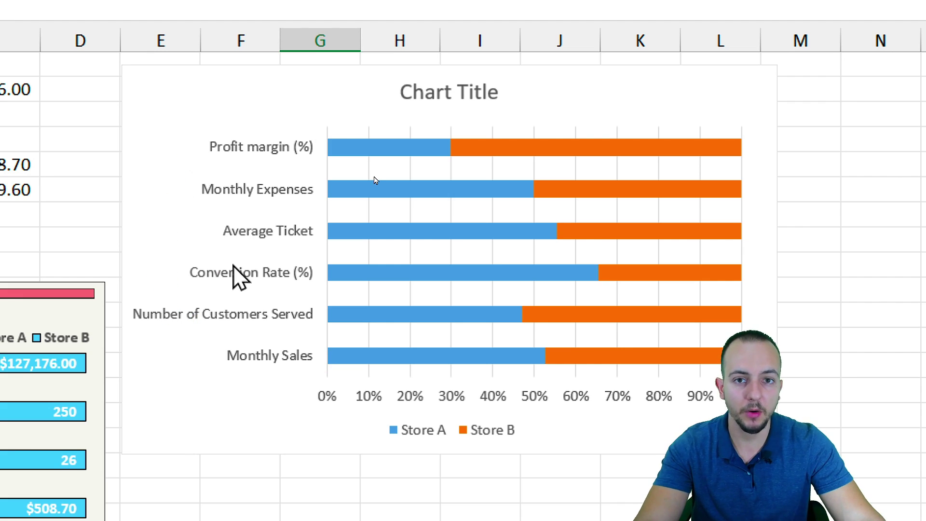
Set the chart's vertical axis to show categories in reverse order so they follow the table's order.
right_click(267, 187)
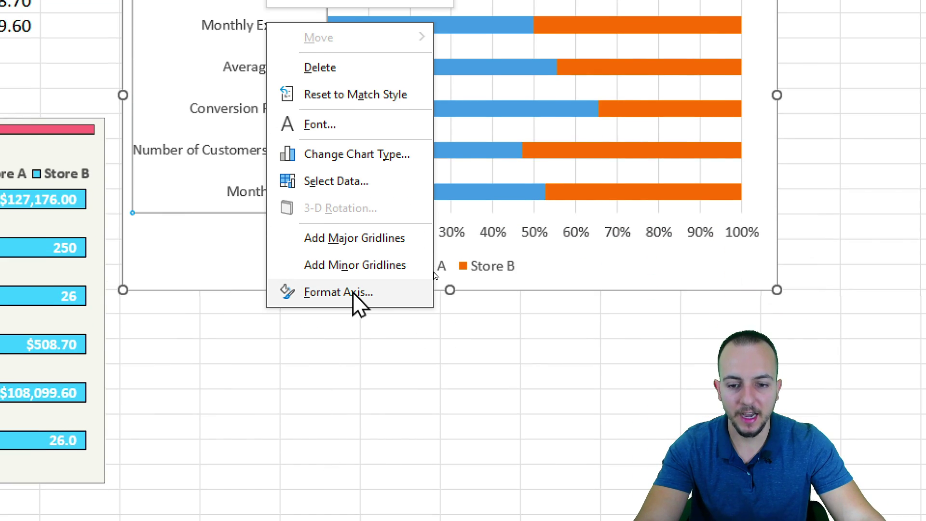
left_click(355, 294)
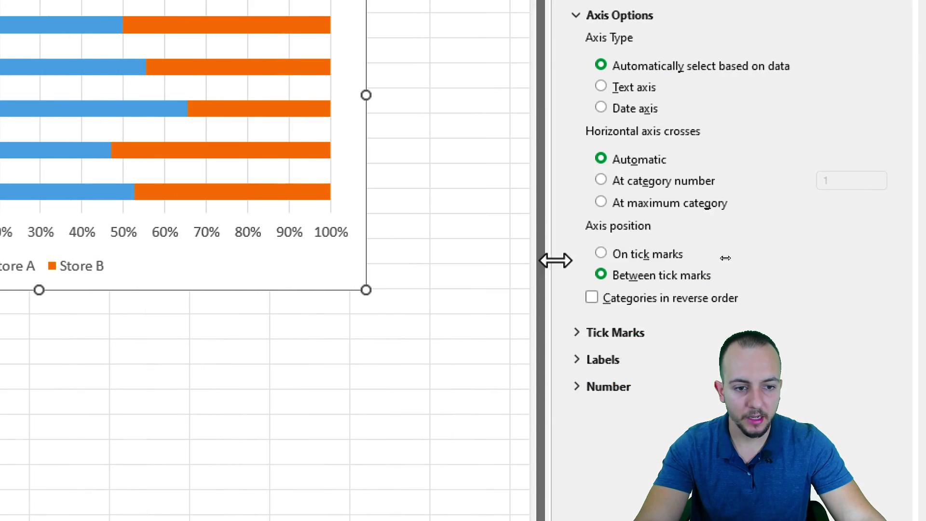
left_click_drag(543, 261, 410, 261)
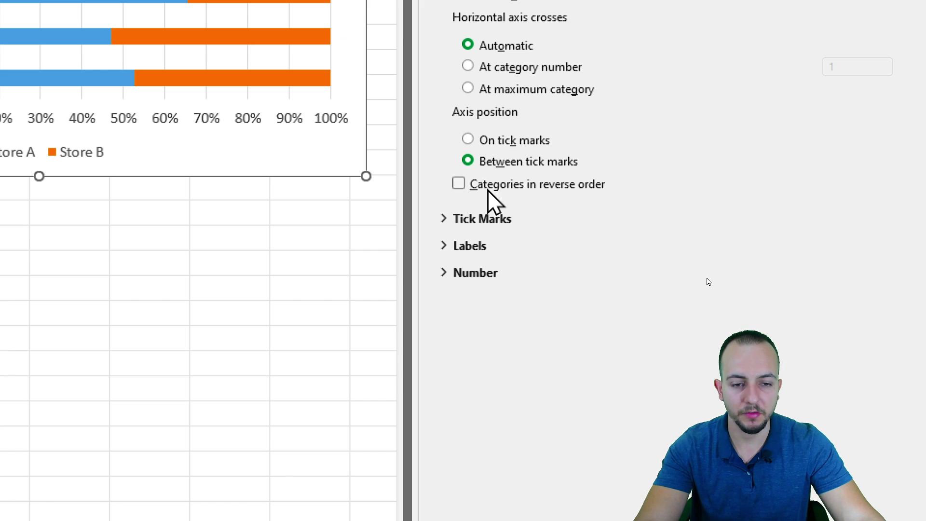
left_click(488, 191)
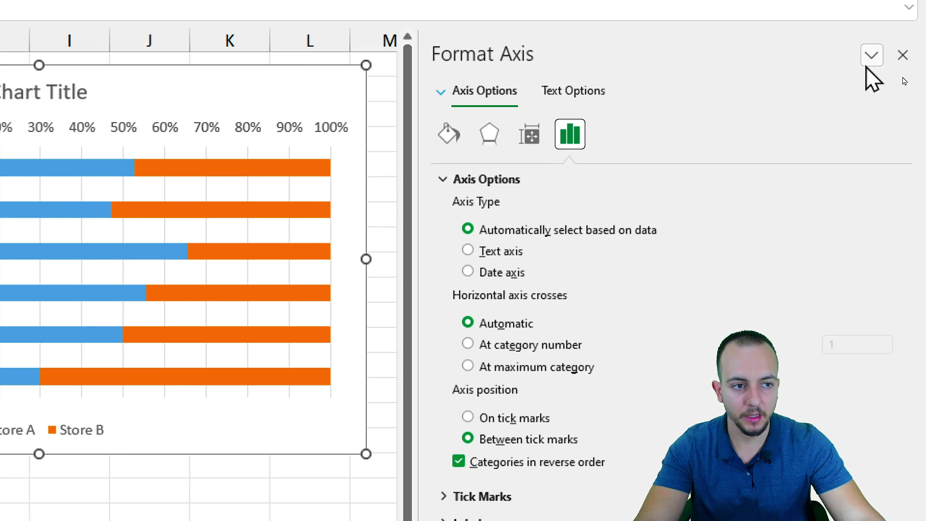
left_click(903, 54)
left_click(238, 451)
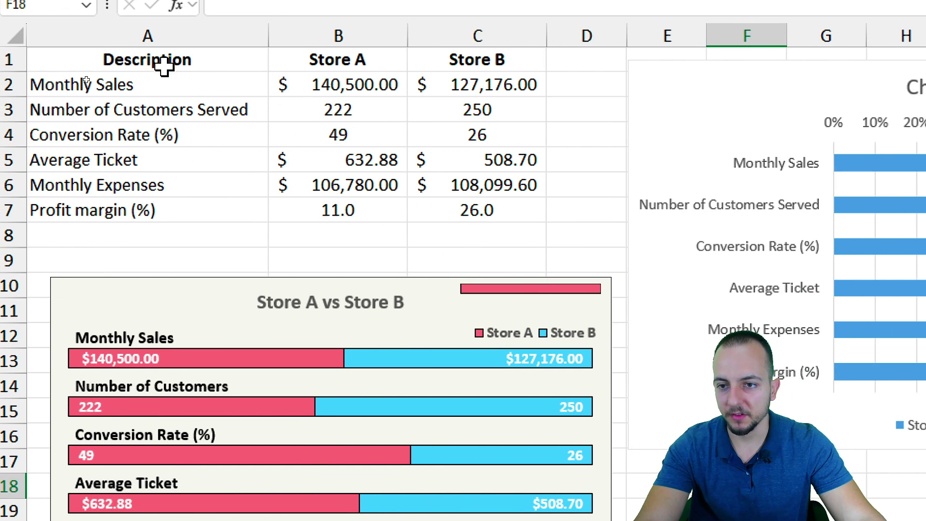
left_click_drag(129, 32, 92, 169)
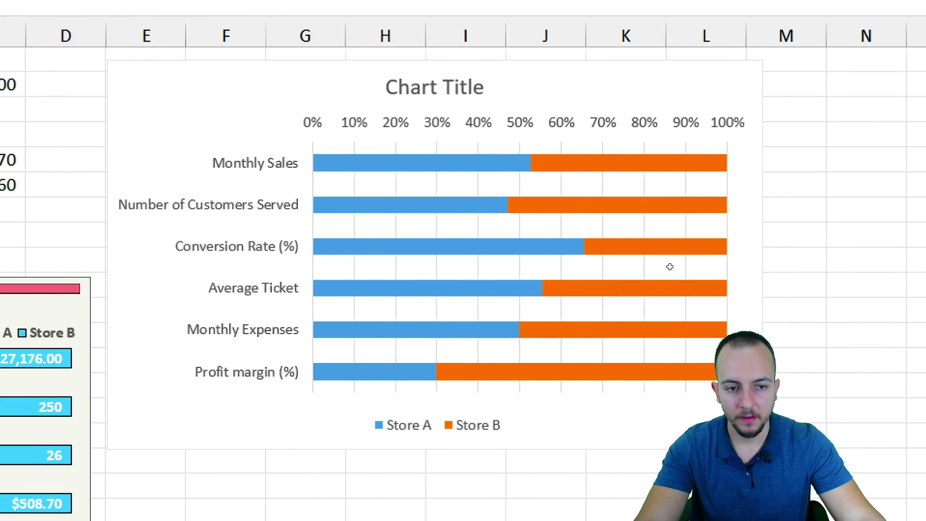
Delete the category axis labels, the percentage axis and the vertical gridlines from the chart.
left_click(264, 206)
key("Delete")
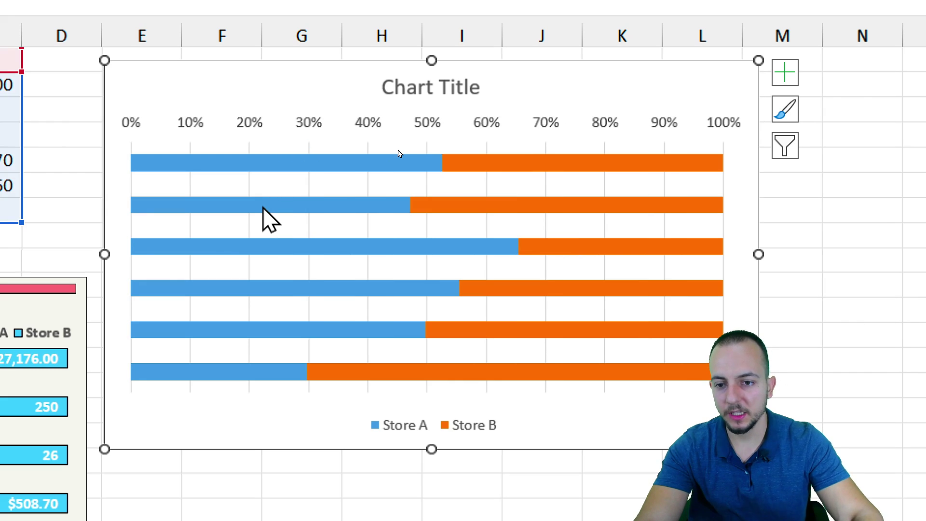
left_click(363, 122)
key("Delete")
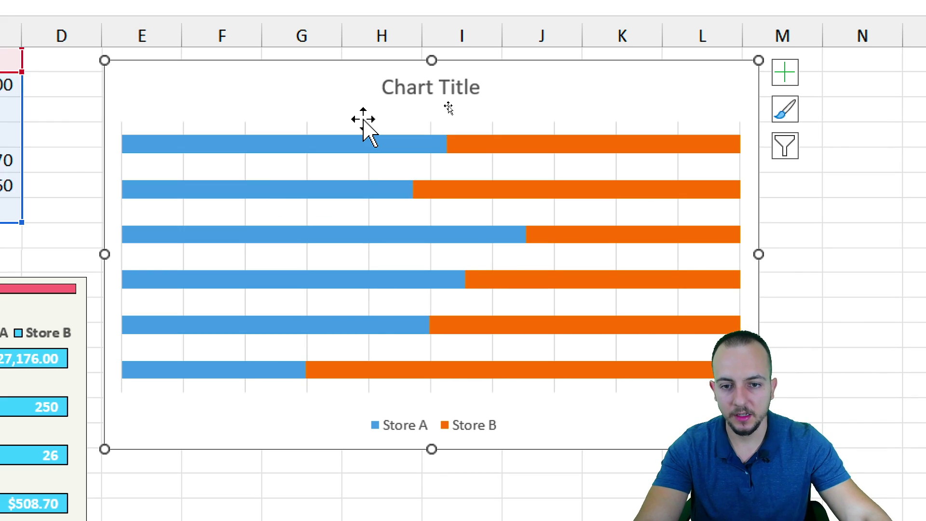
left_click(368, 177)
Move the chart legend from below the bars to the upper-right area, just above the first bar.
scroll(361, 451, "down", 3)
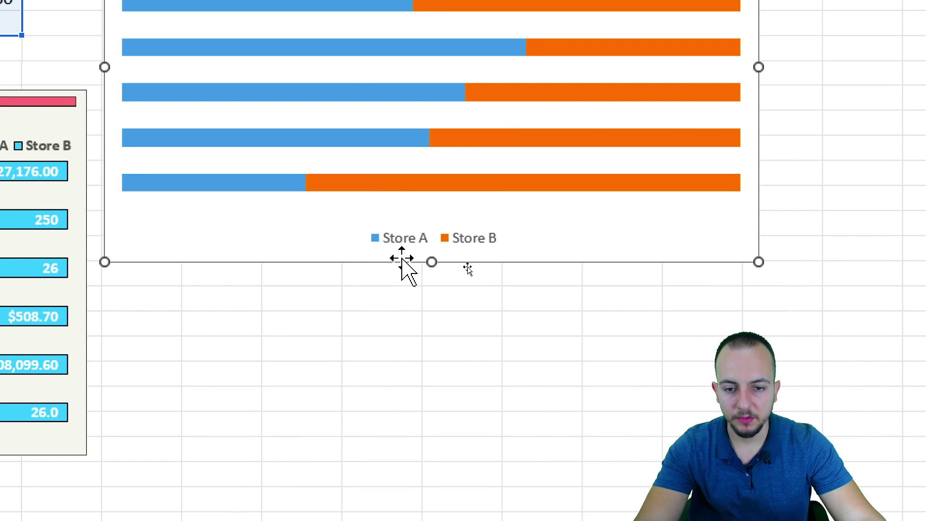
left_click(403, 241)
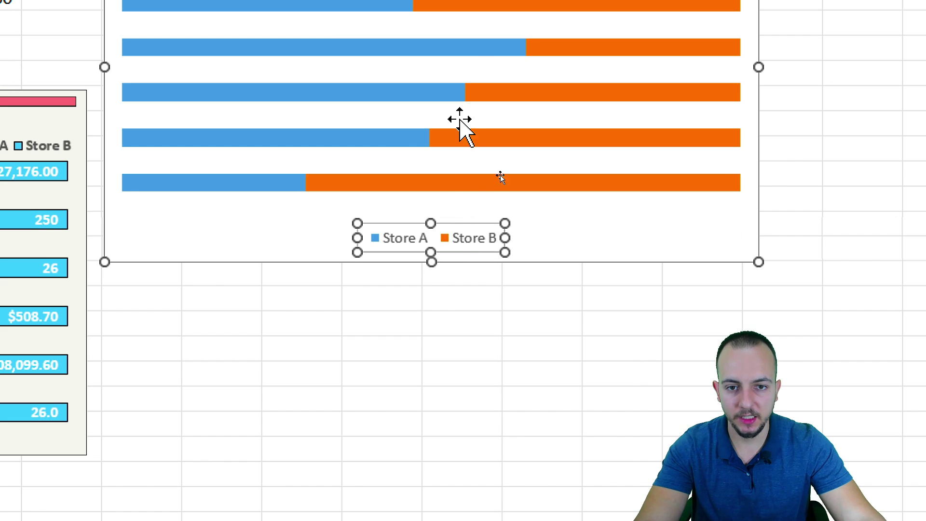
scroll(461, 130, "up", 3)
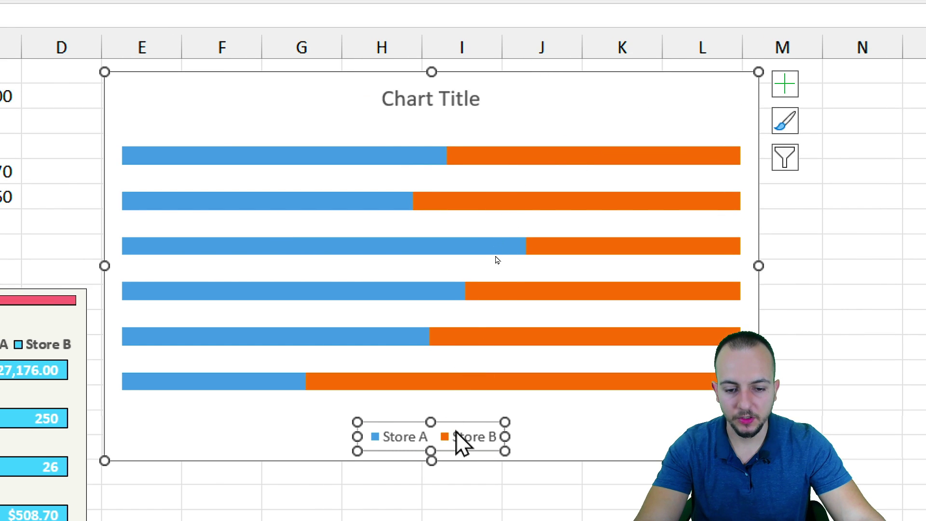
left_click_drag(464, 422, 575, 278)
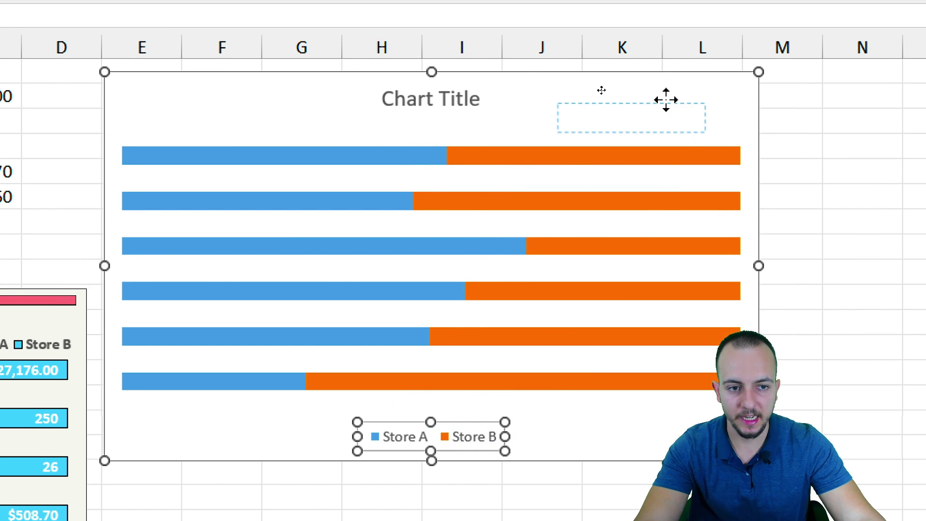
left_click_drag(695, 112, 686, 108)
scroll(526, 450, "down", 1)
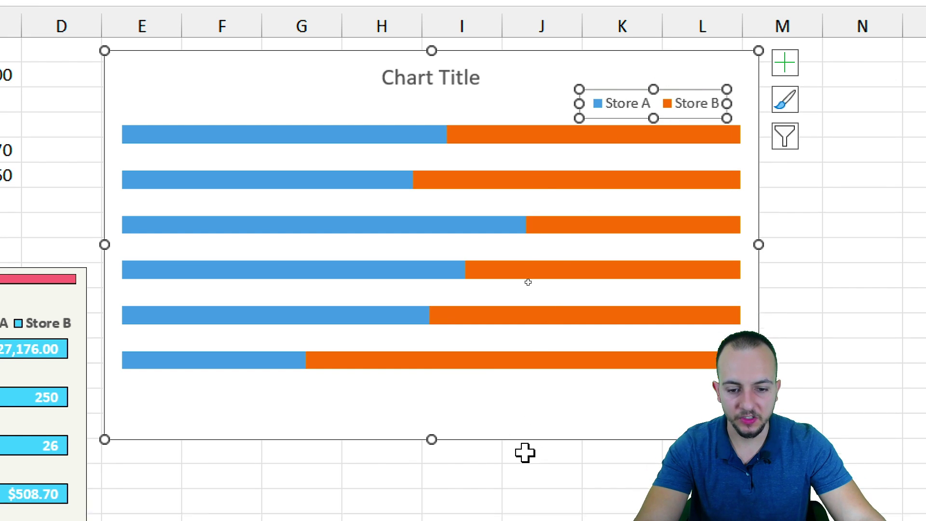
mouse_move(120, 317)
left_mouse_down()
mouse_move(341, 372)
mouse_move(738, 367)
left_mouse_up()
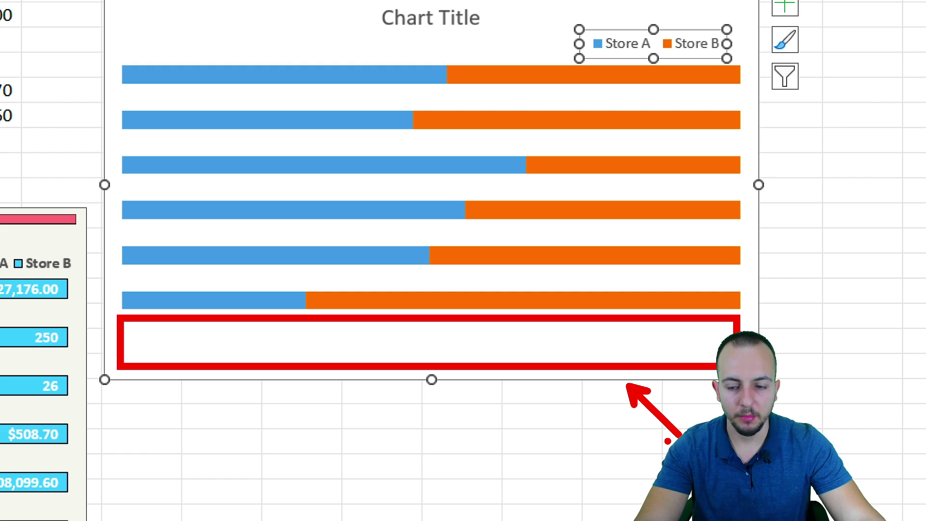
key("ctrl+z")
key("ctrl+z")
left_click_drag(429, 325, 448, 311)
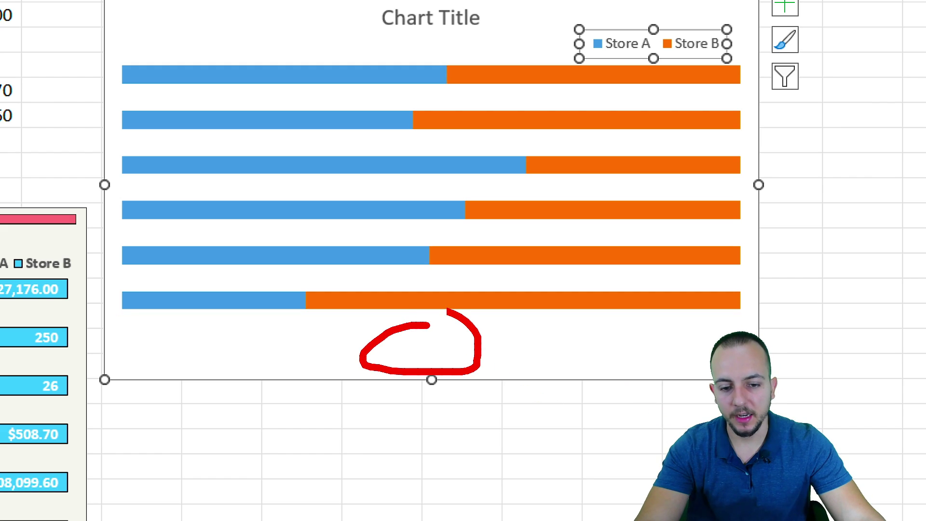
left_click_drag(478, 366, 626, 93)
key("ctrl+z")
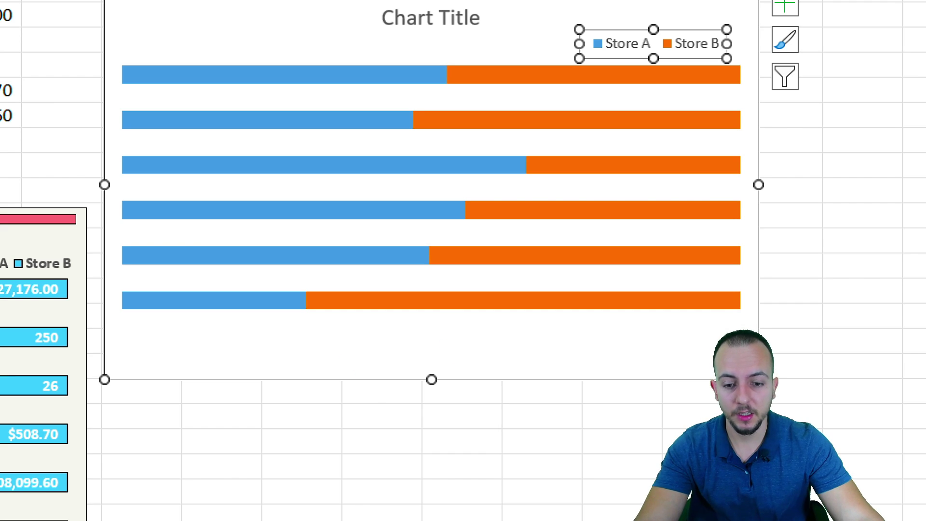
left_click_drag(202, 358, 270, 336)
key("Escape")
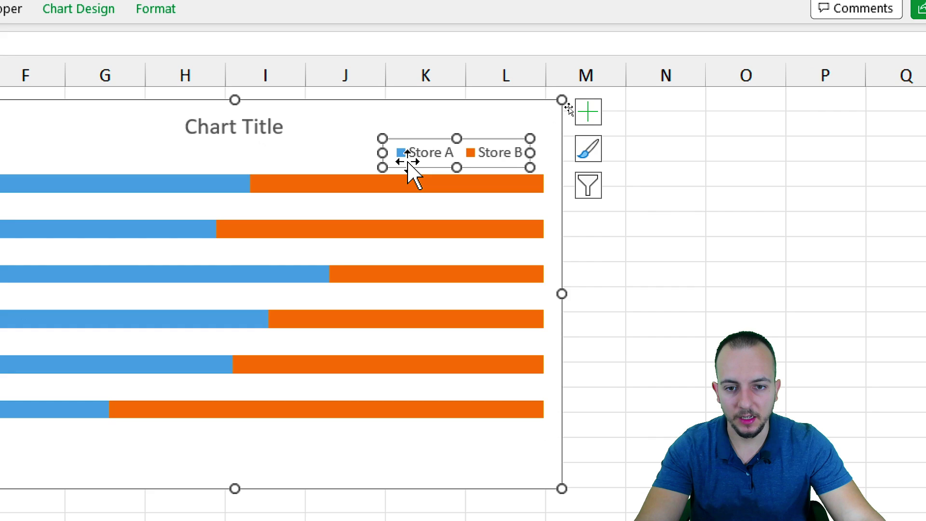
Turn off "Show the legend without overlapping the chart" for the legend so the bars fill the free space.
right_click(409, 164)
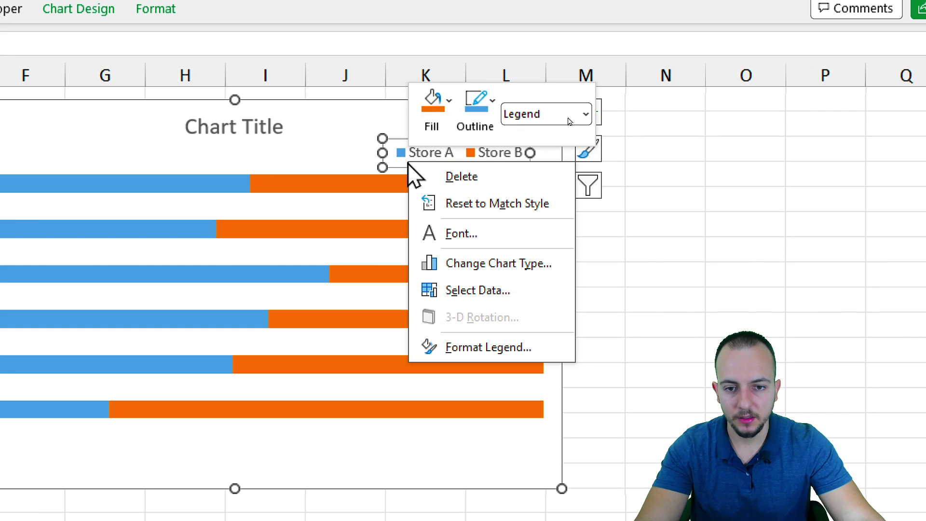
left_click(450, 346)
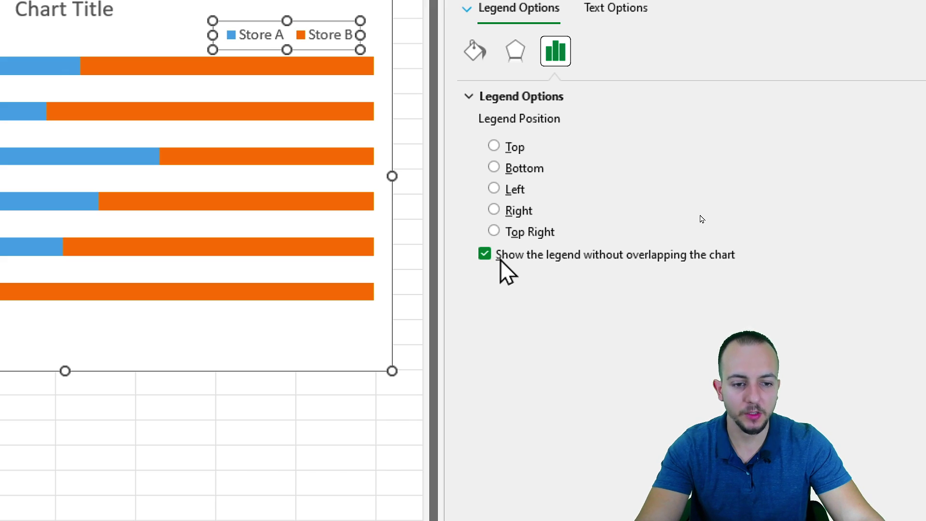
left_click(910, 76)
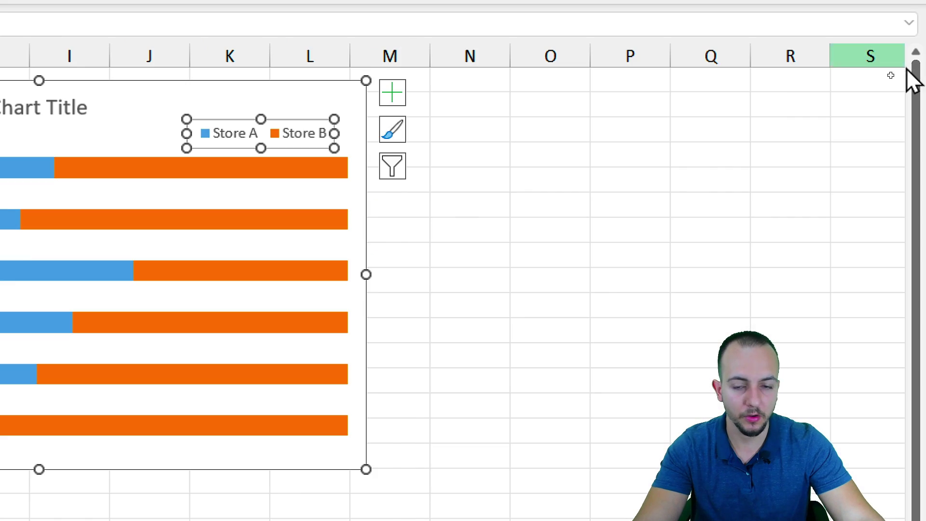
left_click(470, 203)
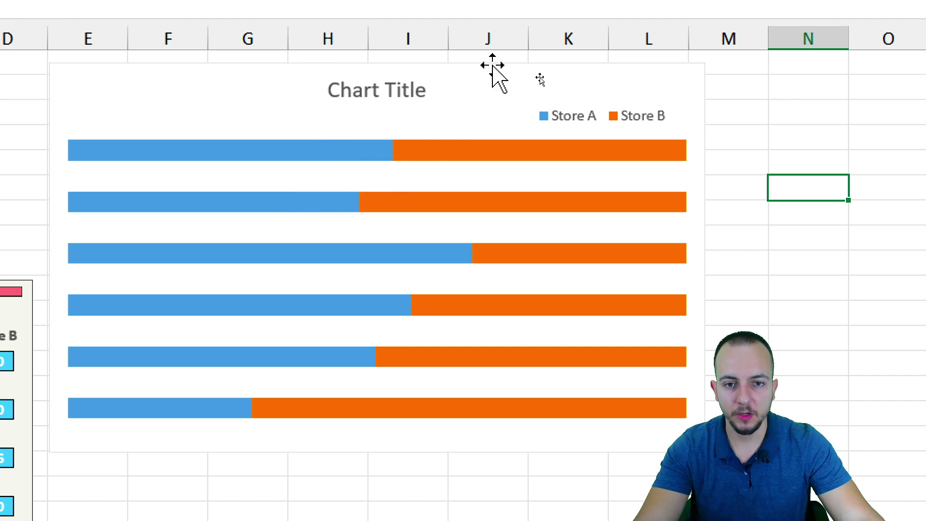
left_click(469, 75)
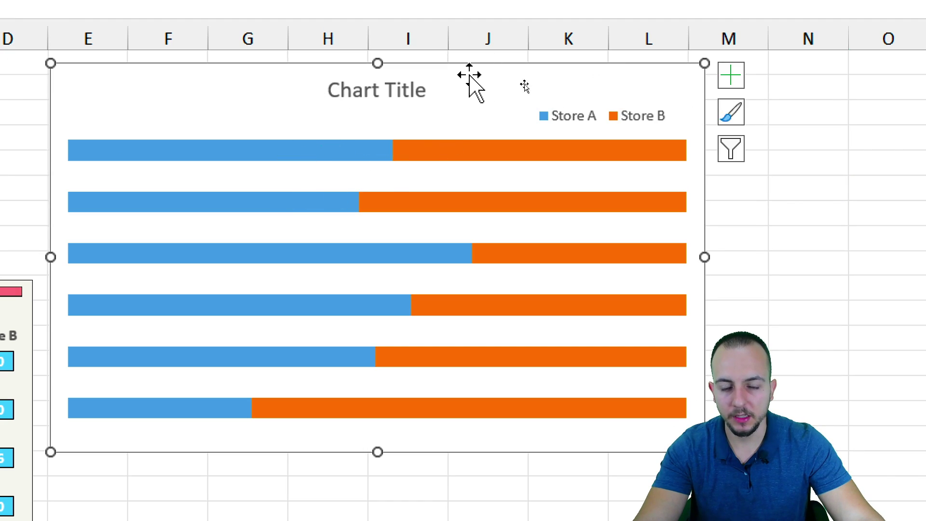
Give the chart area a solid background fill in its formatting options.
left_click(304, 148)
left_click(447, 154)
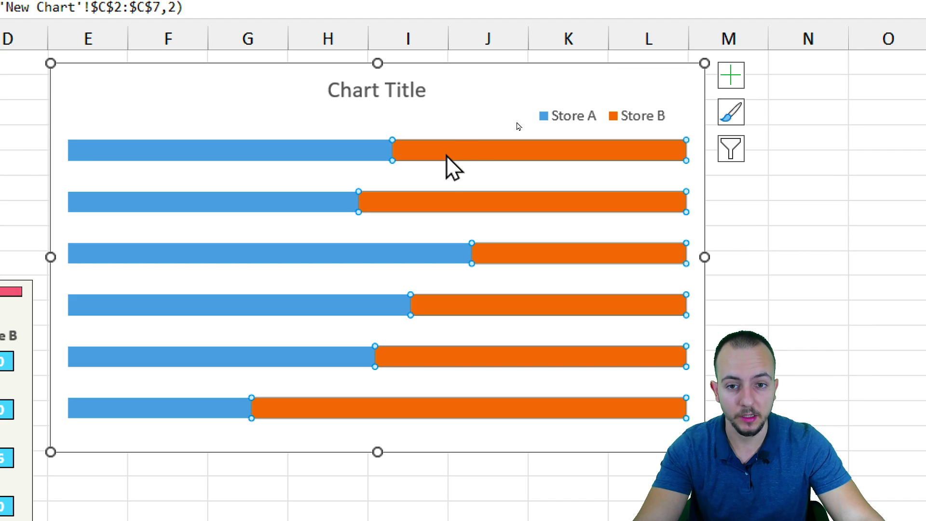
left_click(457, 65)
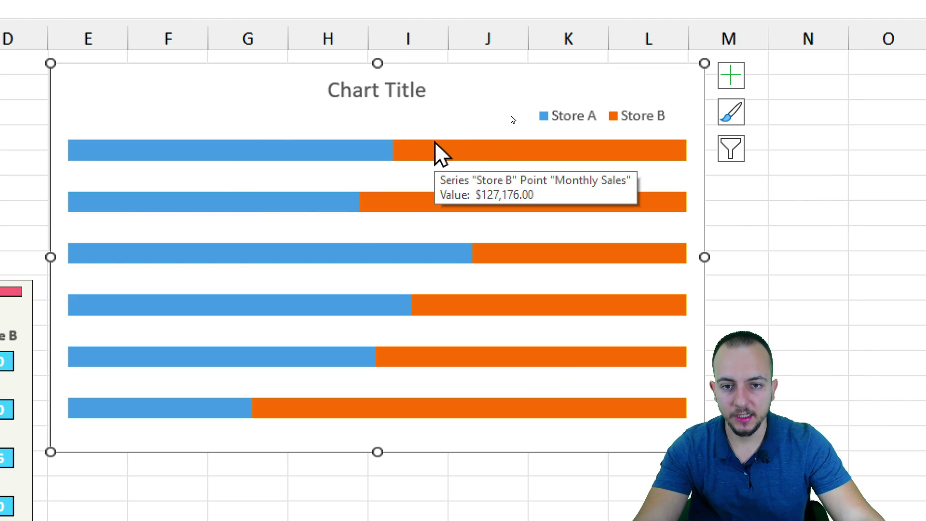
right_click(325, 70)
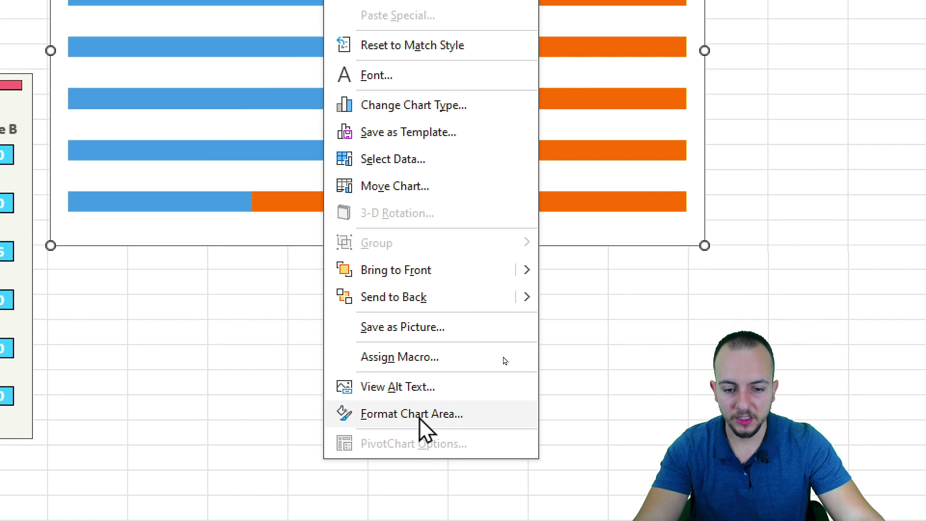
left_click(419, 415)
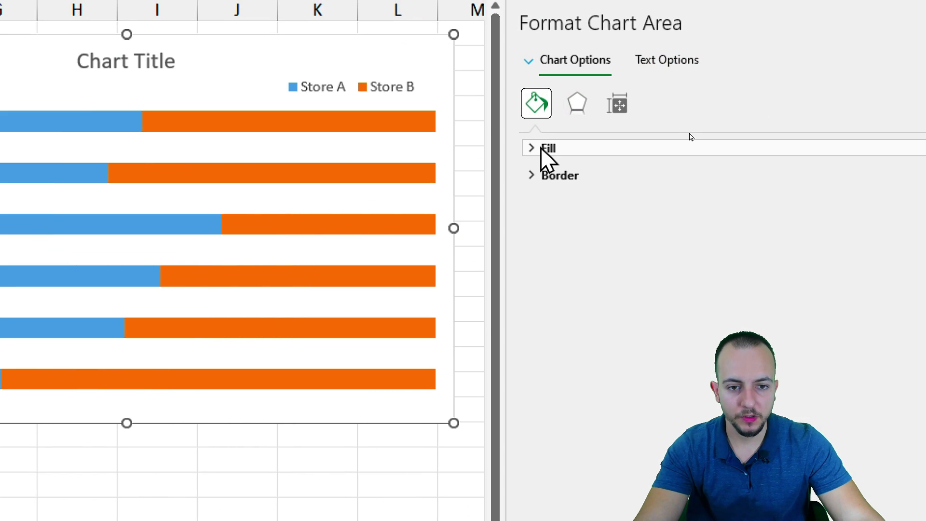
left_click(541, 148)
left_click_drag(509, 170, 406, 197)
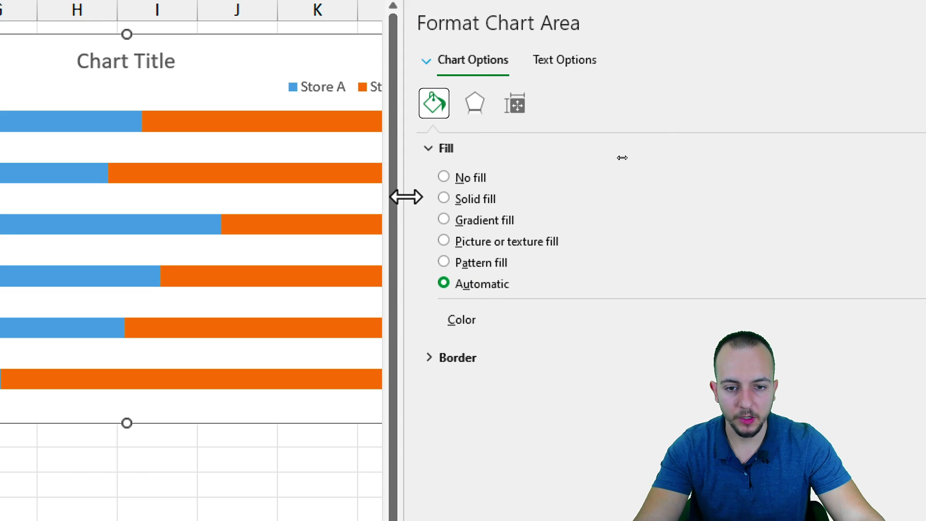
left_click(443, 198)
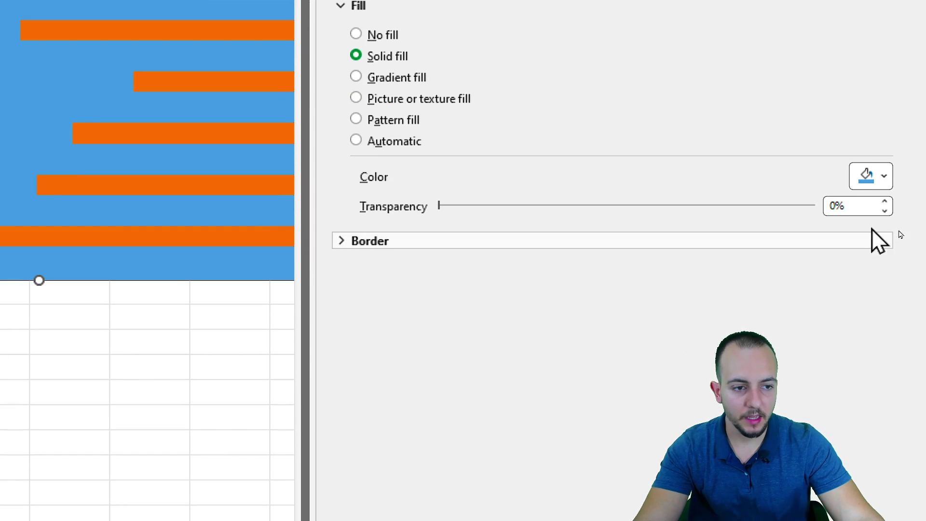
Try black and gold theme colors as the chart area's background fill.
left_click(868, 316)
left_click(782, 227)
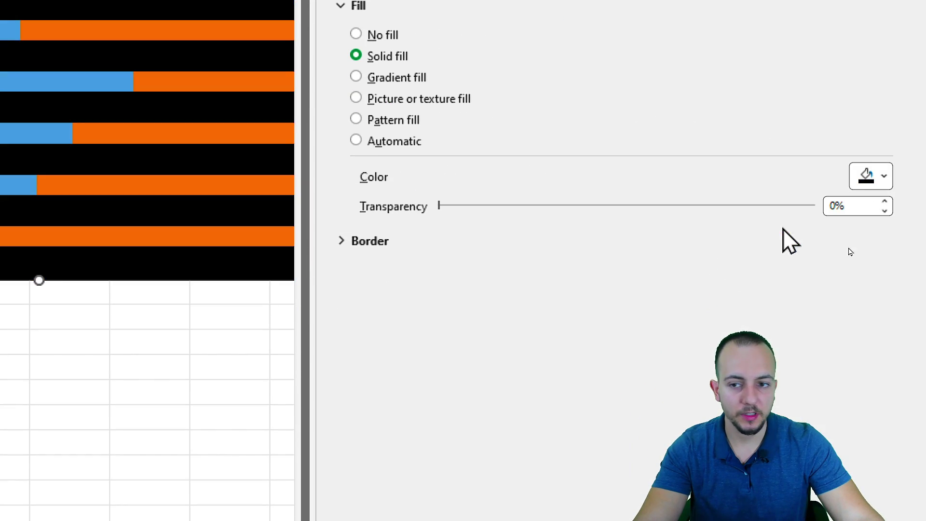
left_click(884, 241)
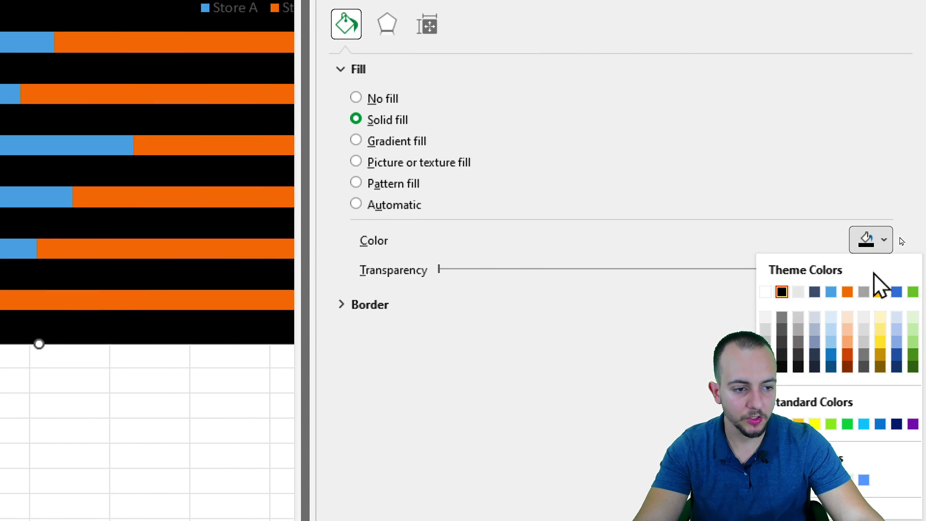
left_click(879, 291)
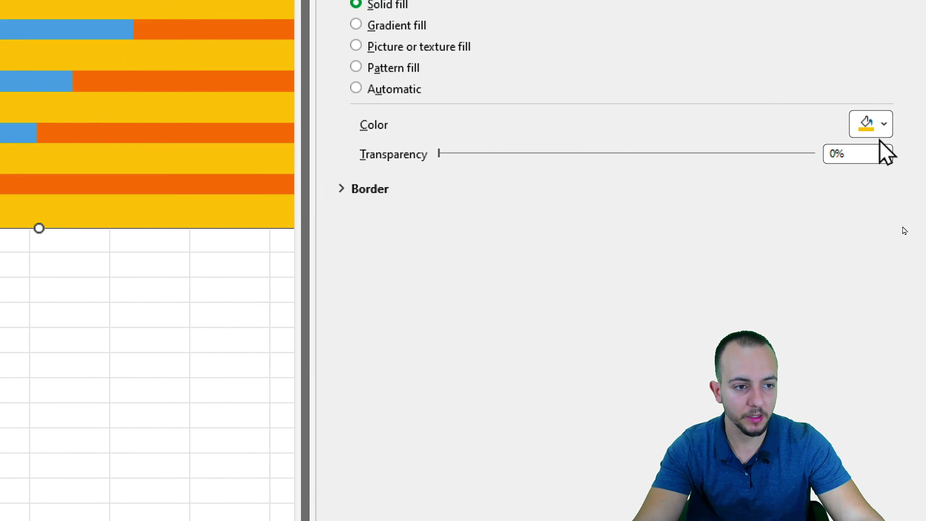
Set the chart area's fill to a custom RGB color with red 245, green 245 and blue 239.
left_click(882, 125)
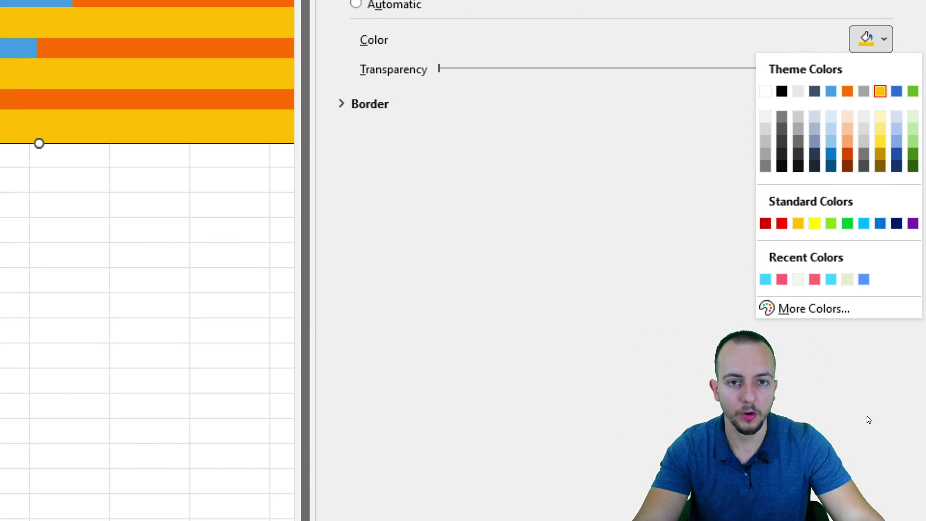
left_click(815, 314)
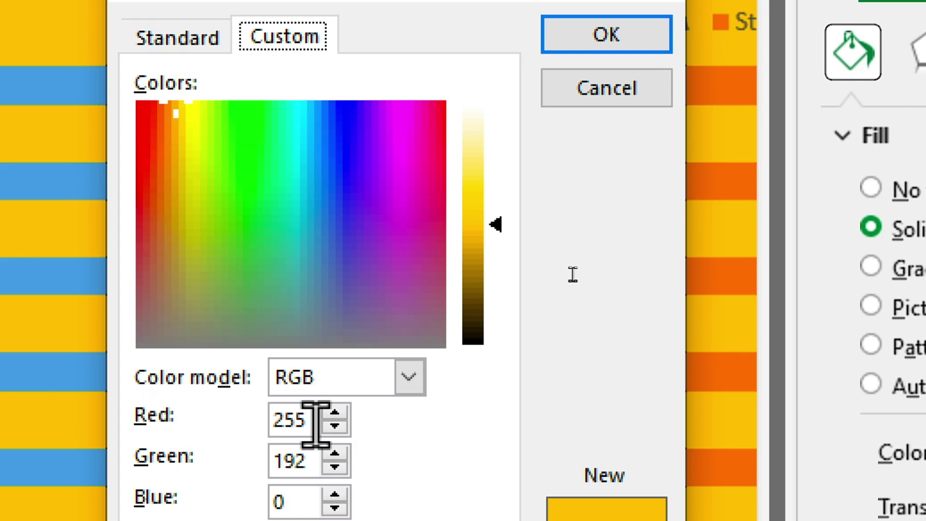
double_click(314, 421)
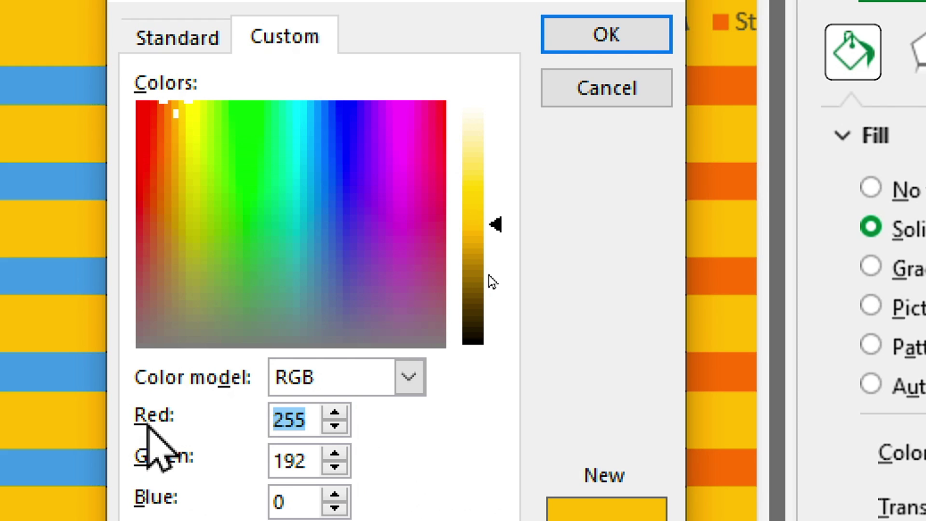
type("245")
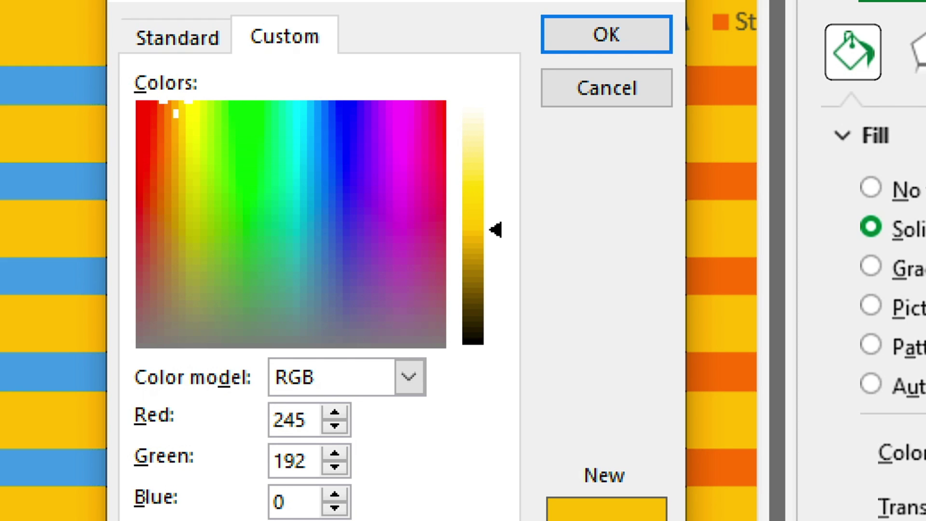
key("Tab")
type("245")
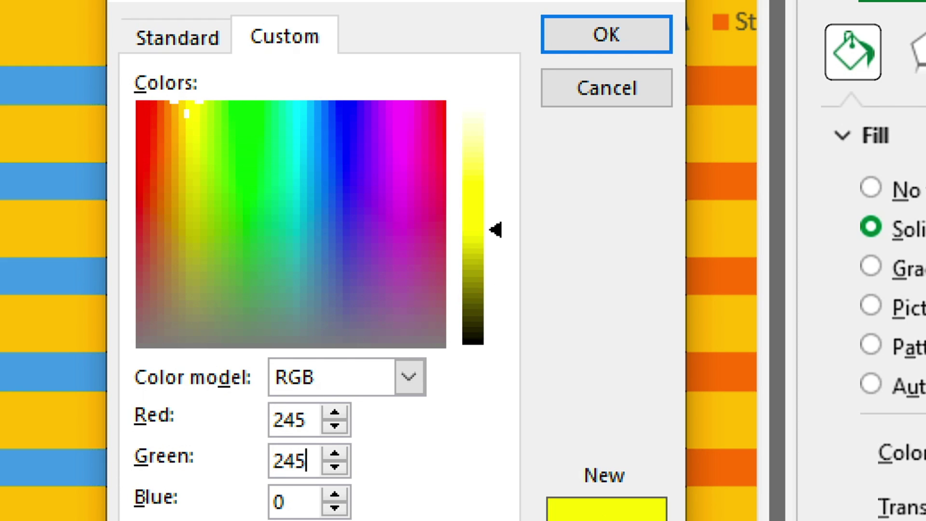
type("239")
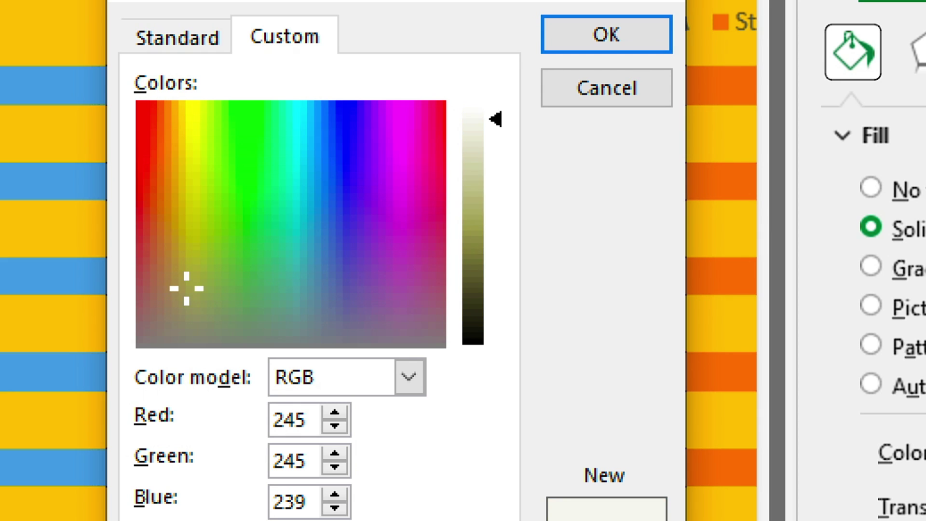
left_click(579, 48)
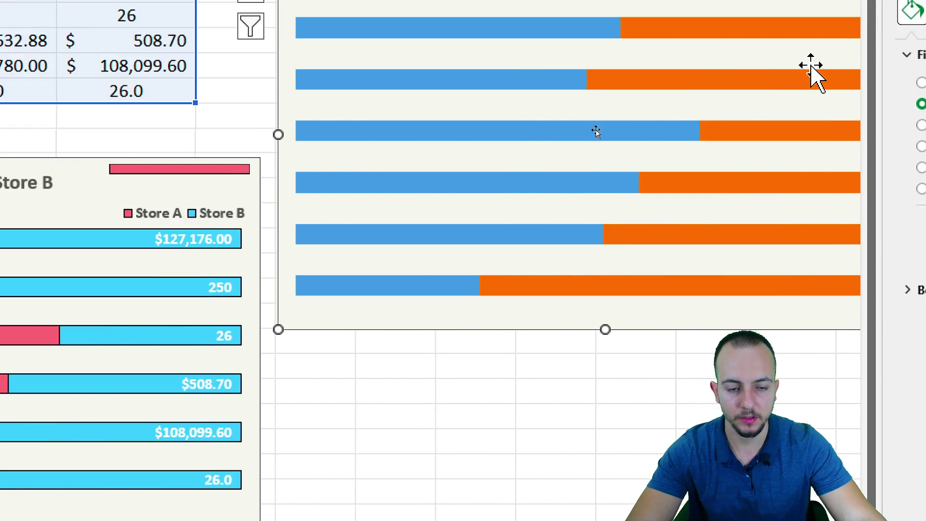
Give the Store A bars a solid fill in a custom RGB color with red 100, green 200 and blue 255.
left_click(519, 28)
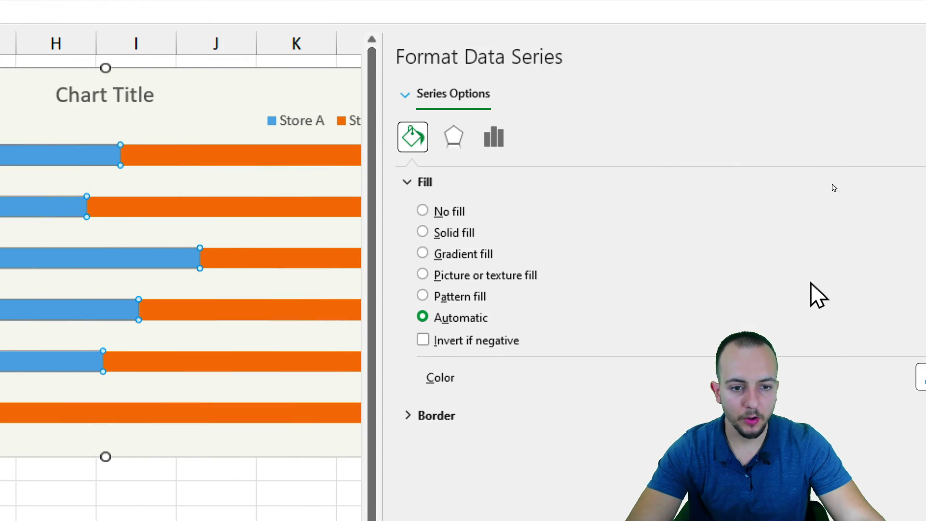
left_click(476, 235)
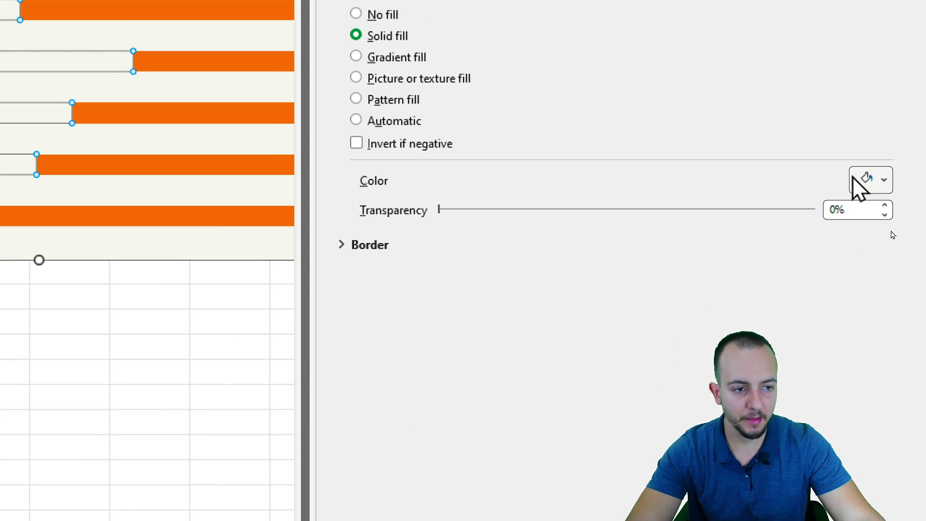
left_click(922, 377)
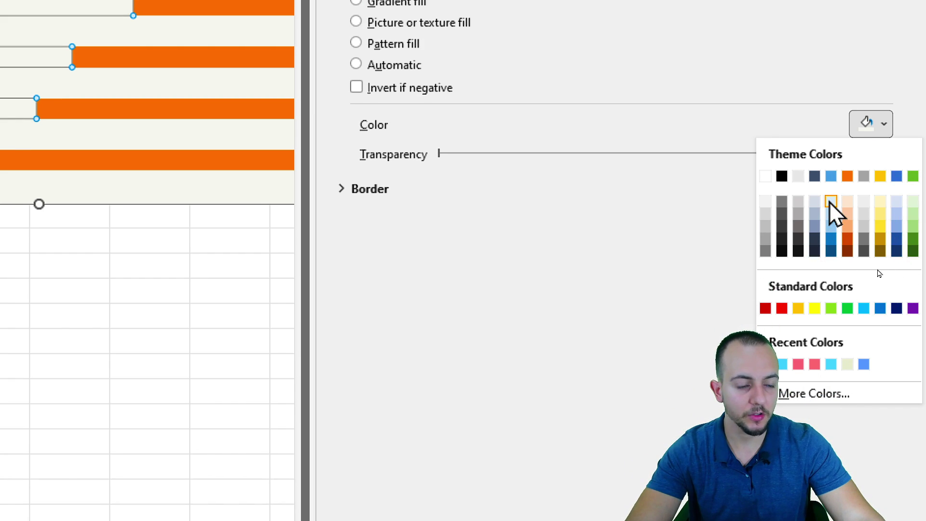
left_click(810, 394)
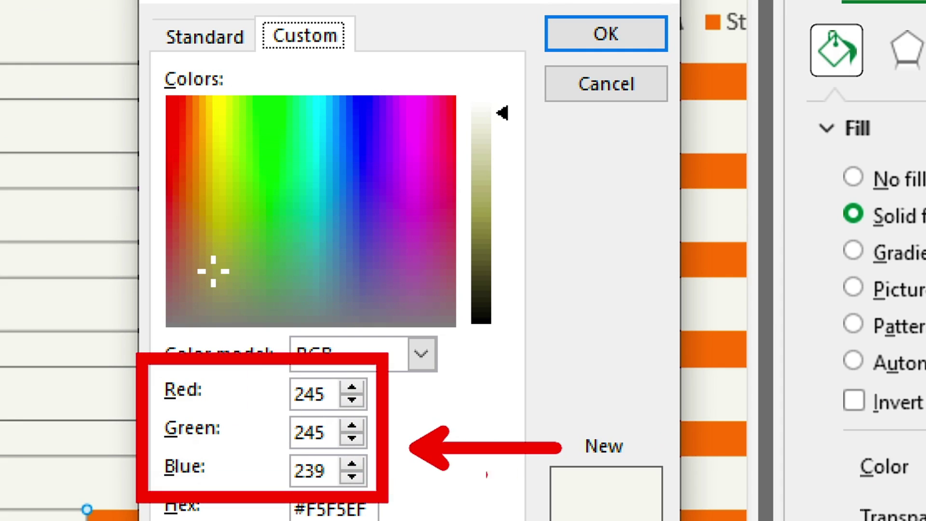
double_click(310, 394)
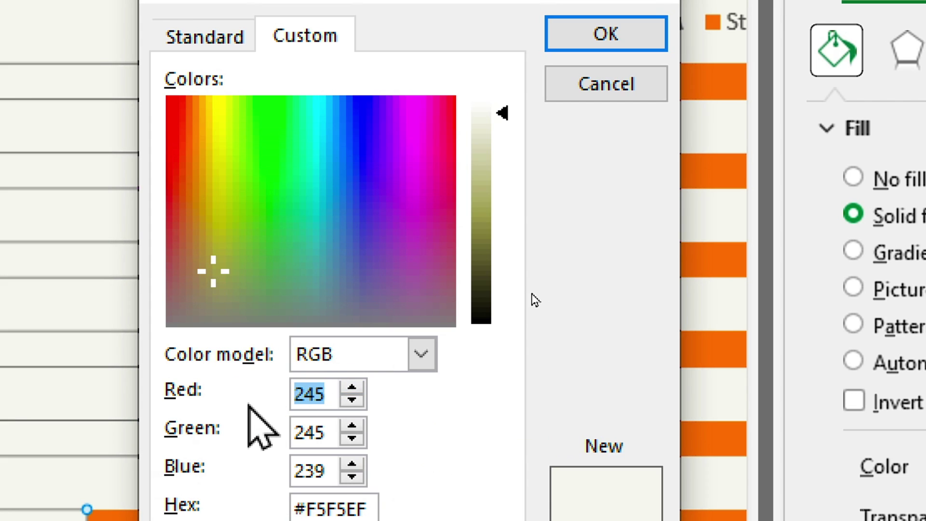
type("100")
key("Tab")
type("200")
key("Tab")
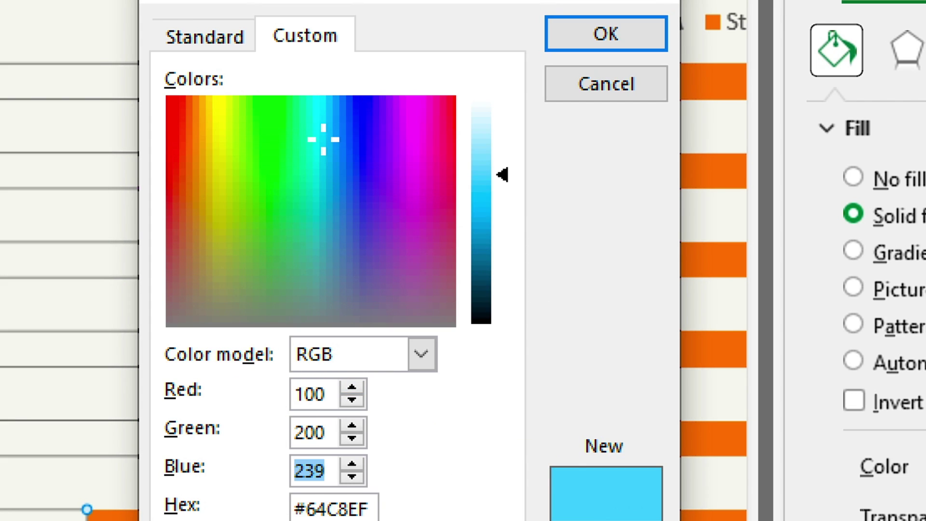
type("255")
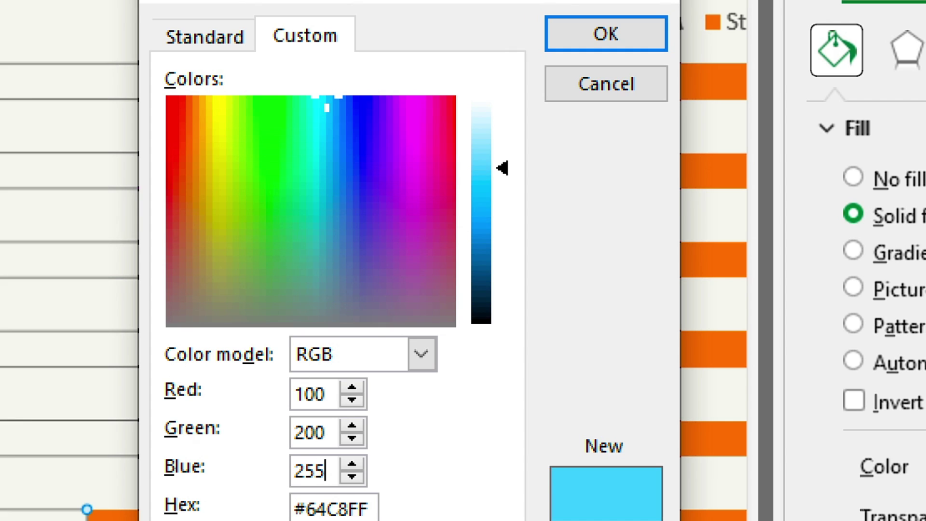
left_click(618, 44)
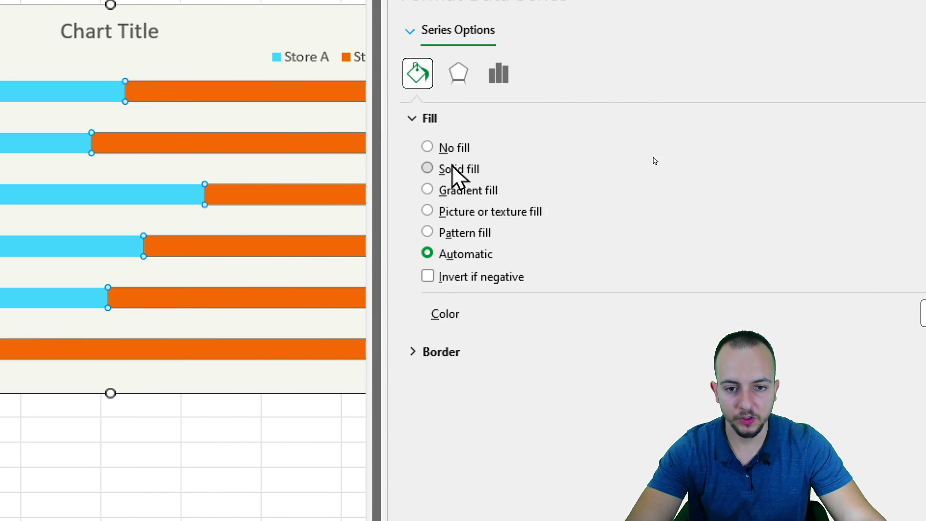
Give the Store B bars a solid fill in a custom RGB color with red 255, green 120 and blue 130.
left_click(584, 169)
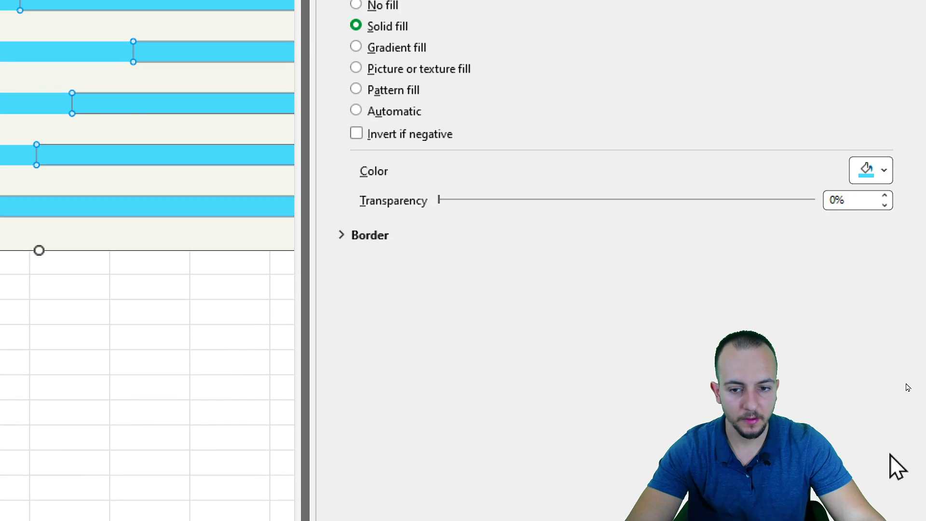
left_click(884, 169)
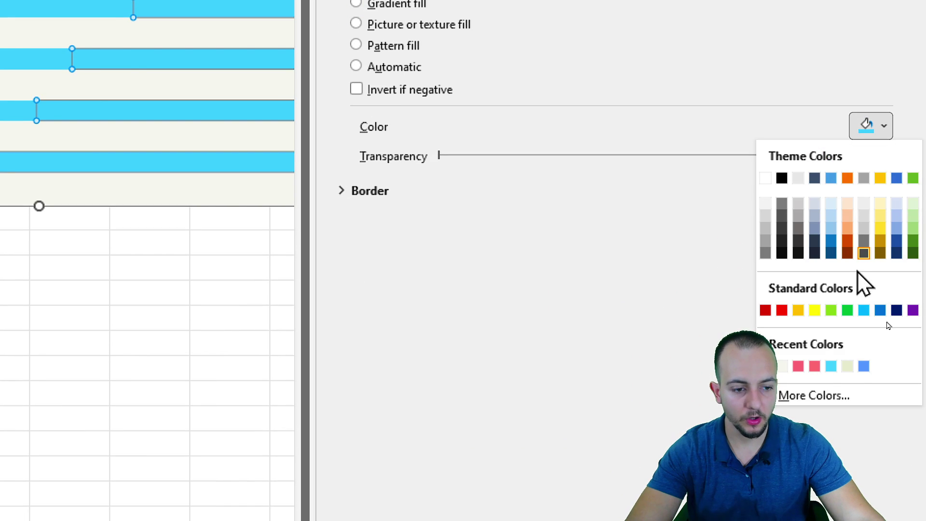
left_click(816, 437)
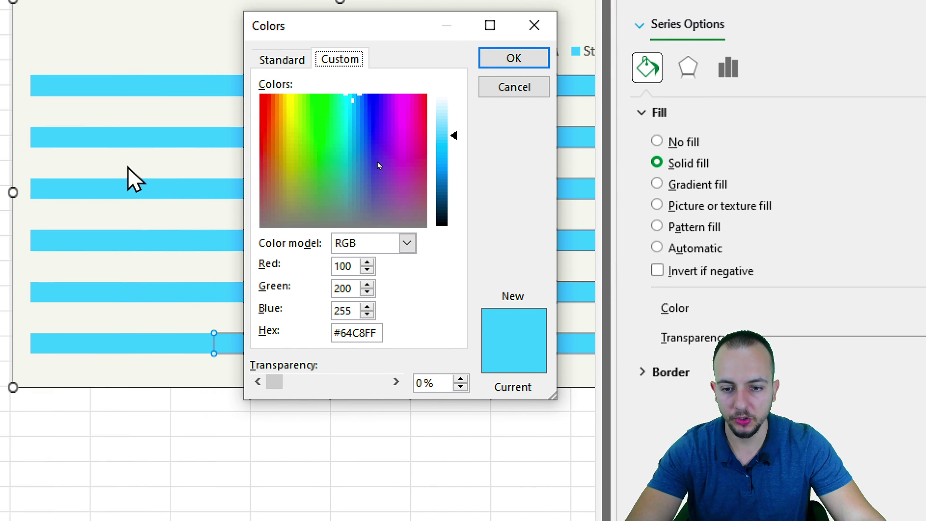
double_click(345, 265)
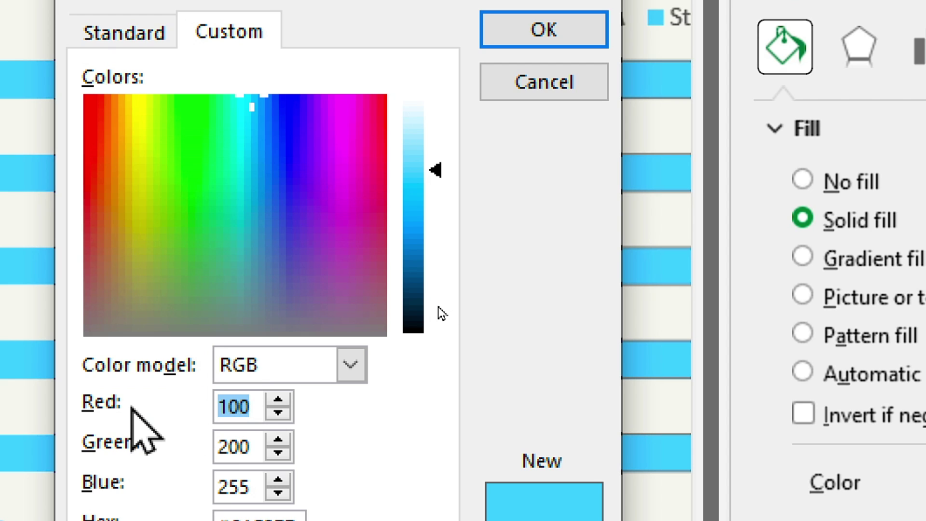
type("255")
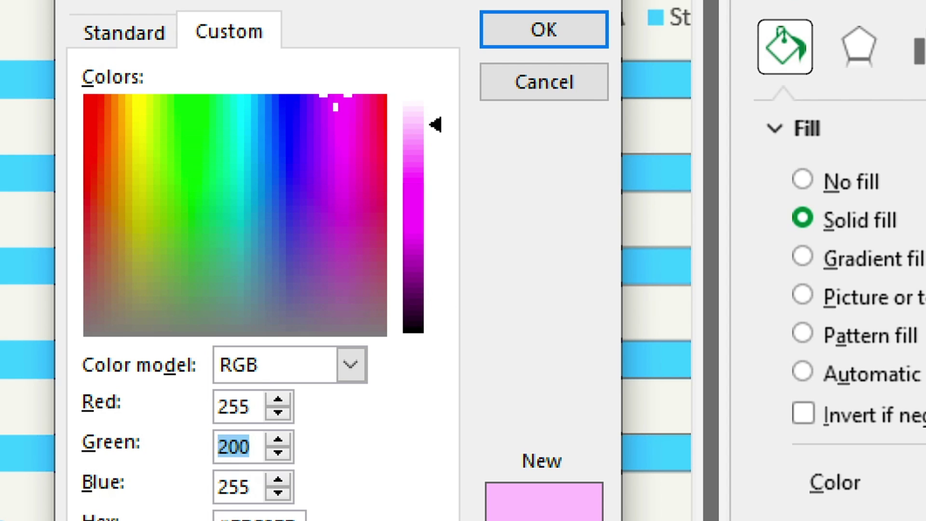
type("120")
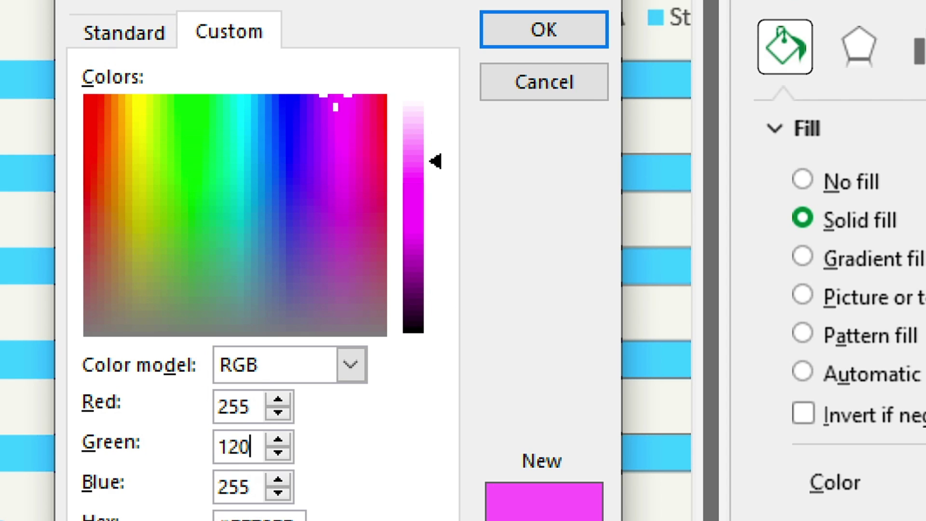
type("130")
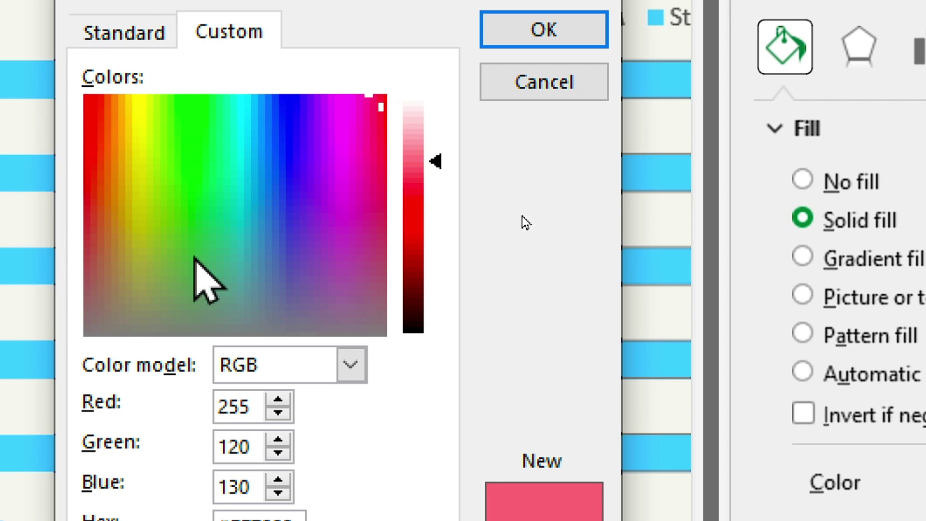
left_click(531, 30)
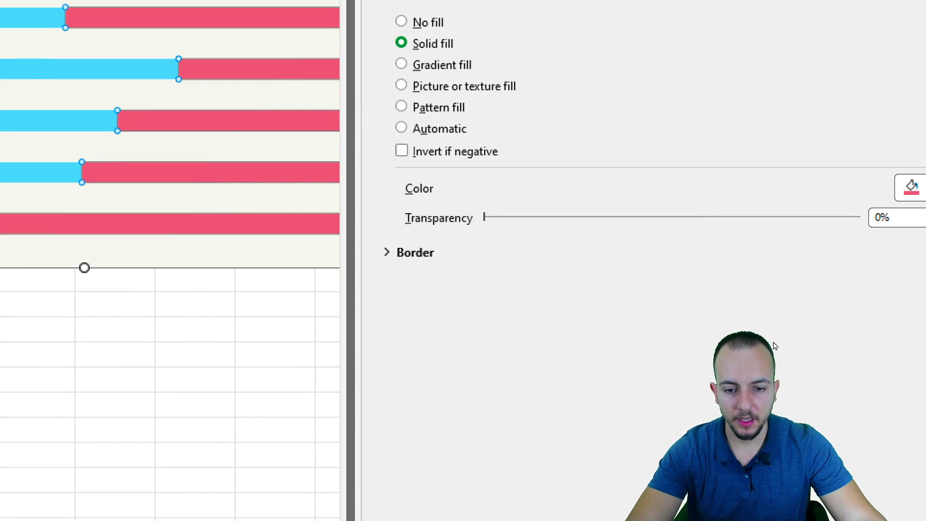
Add a black border to the bars of both the Store B and Store A series.
left_click(431, 252)
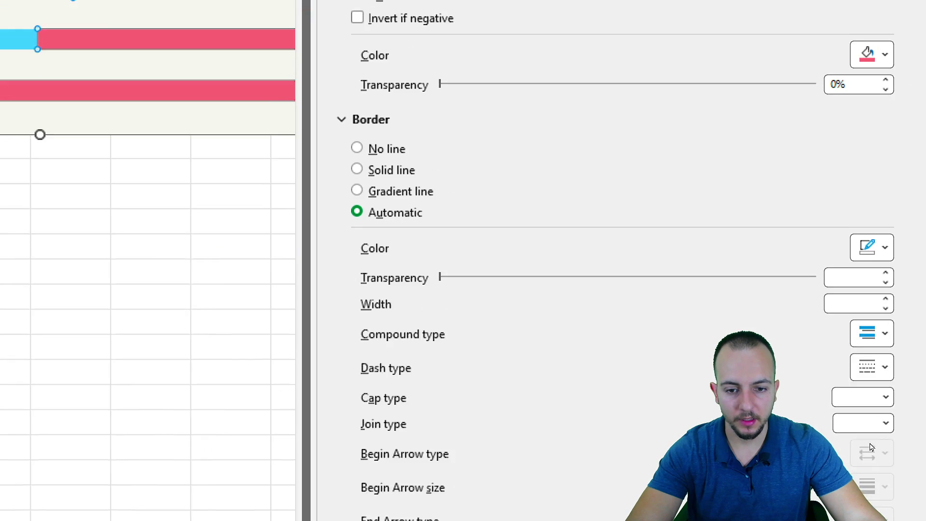
left_click(884, 158)
left_click(779, 212)
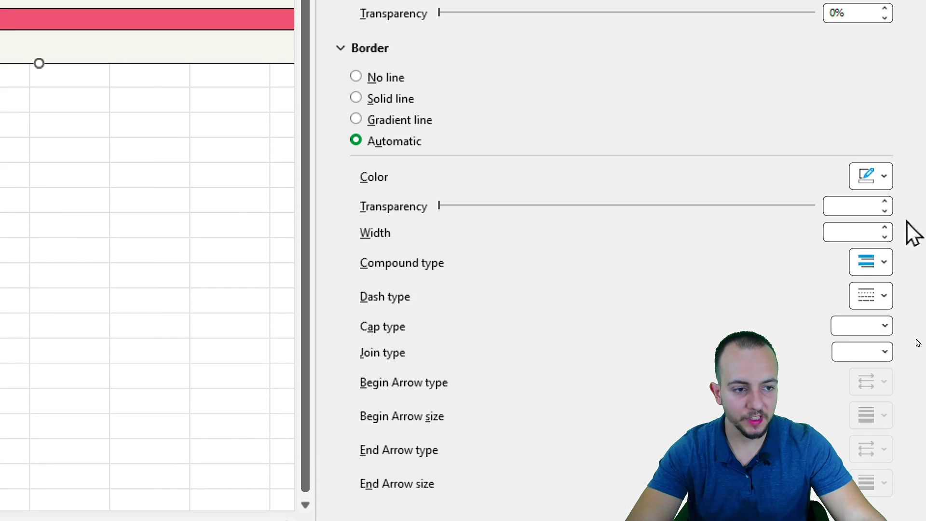
left_click(879, 182)
left_click(765, 227)
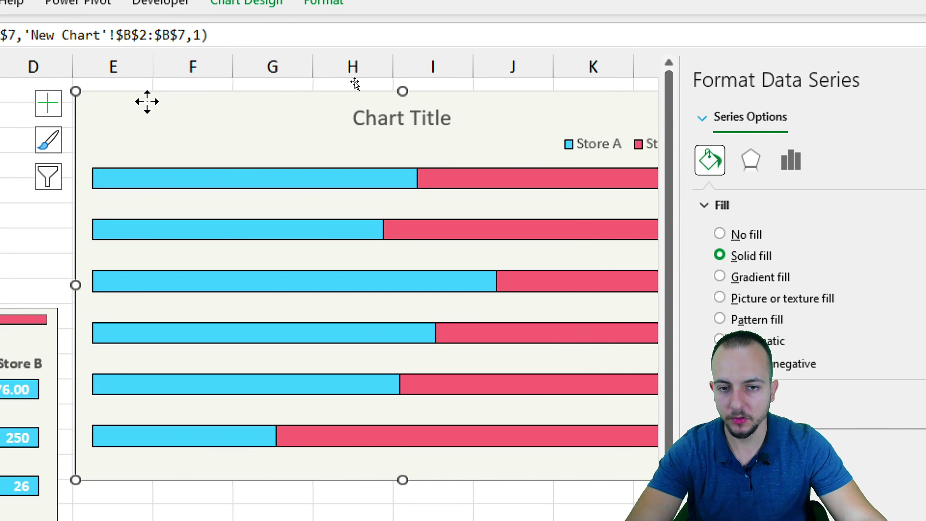
Give the chart area a solid black border.
left_click(147, 102)
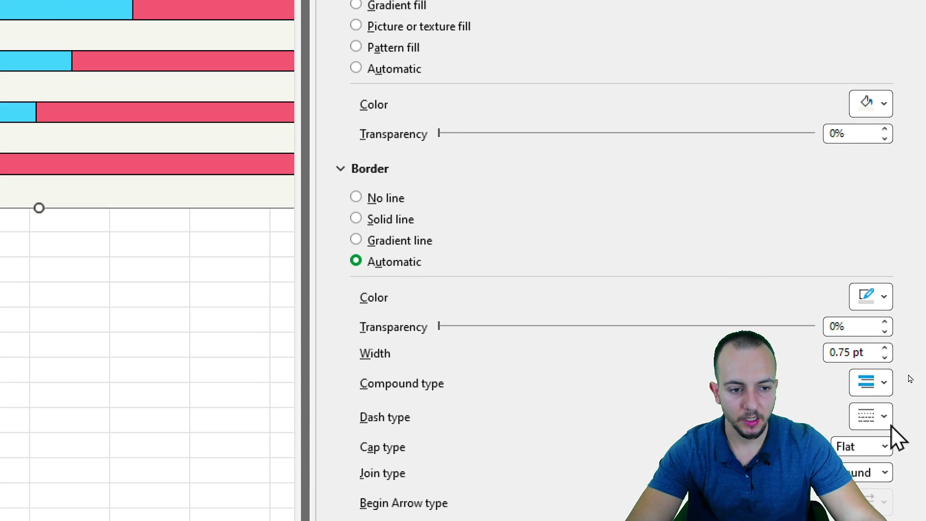
left_click(884, 178)
left_click(787, 230)
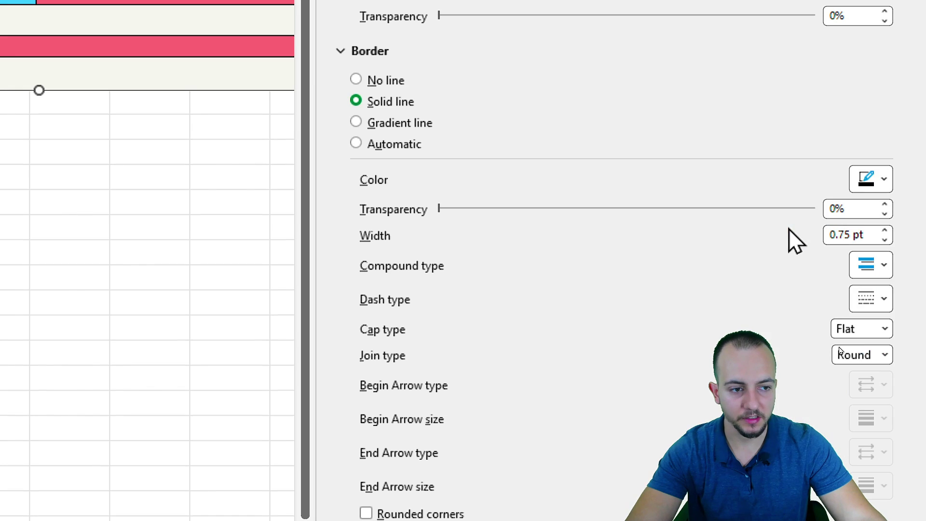
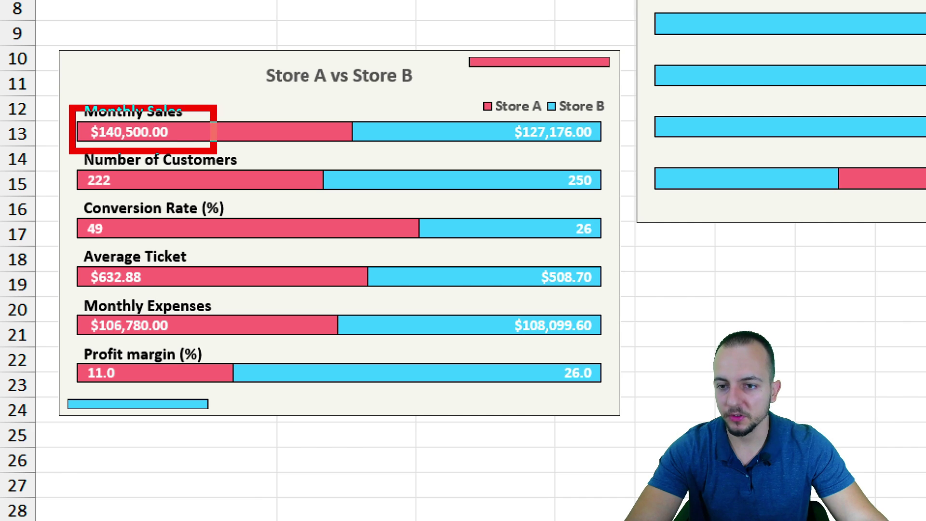
mouse_move(527, 102)
left_mouse_down()
mouse_move(502, 101)
mouse_move(626, 158)
left_mouse_up()
key("ctrl+z")
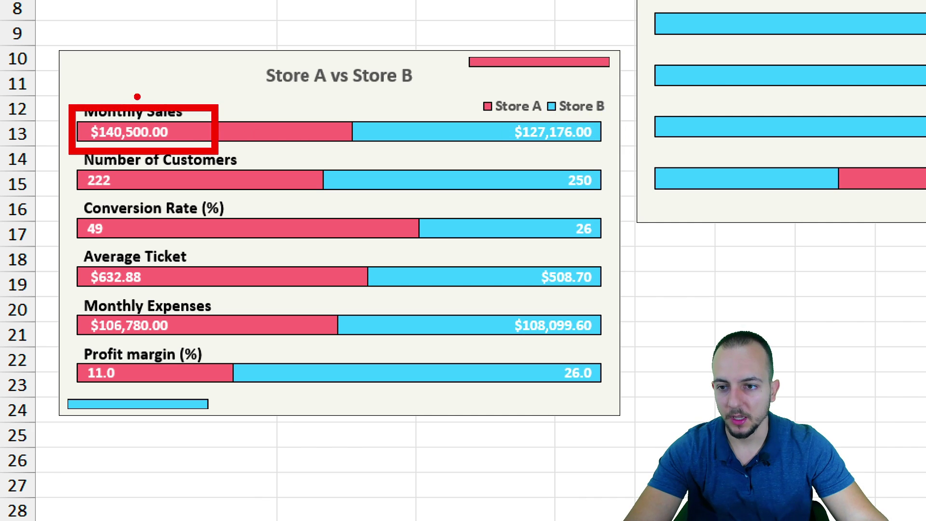
key("ctrl+z")
mouse_move(59, 85)
left_mouse_down()
mouse_move(132, 114)
mouse_move(198, 124)
left_mouse_up()
left_click_drag(260, 117, 204, 111)
key("Escape")
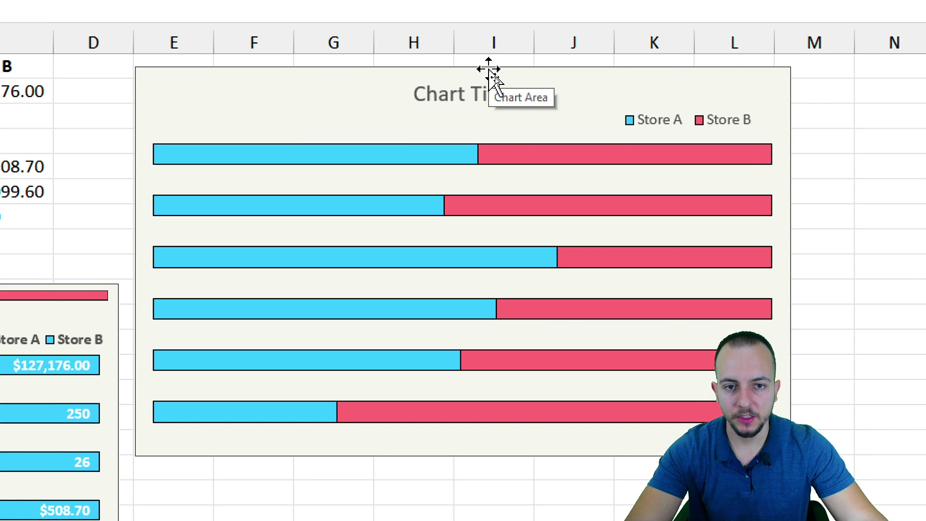
Add data labels at the Inside Base position to both series of the new chart.
left_click(500, 70)
left_click(331, 64)
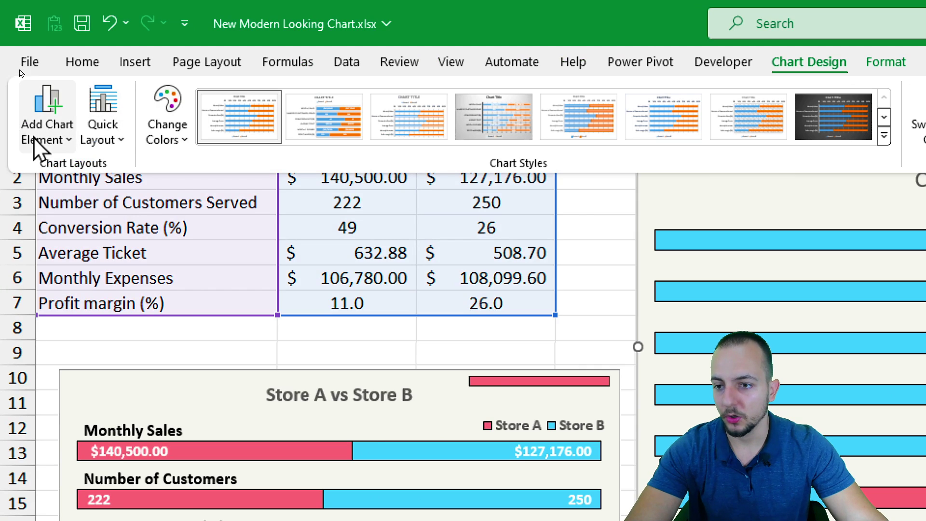
left_click(47, 137)
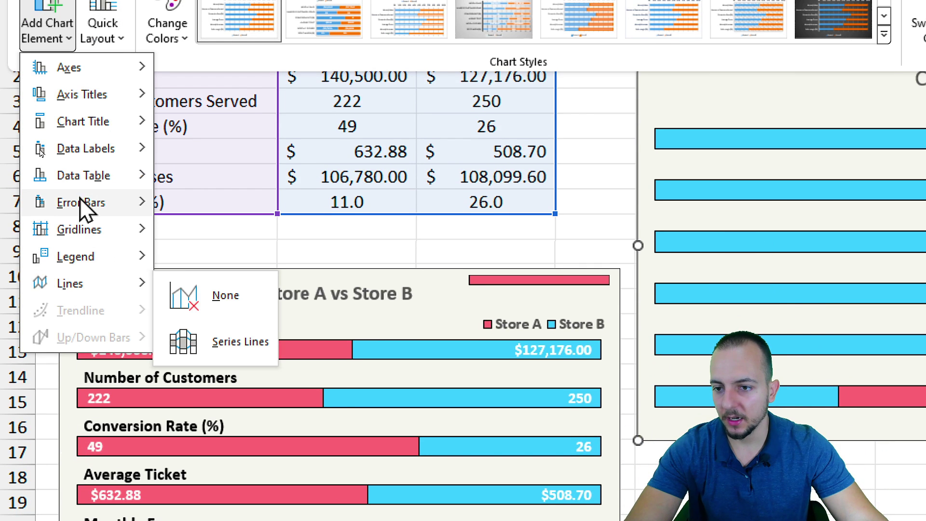
mouse_move(78, 280)
mouse_move(79, 162)
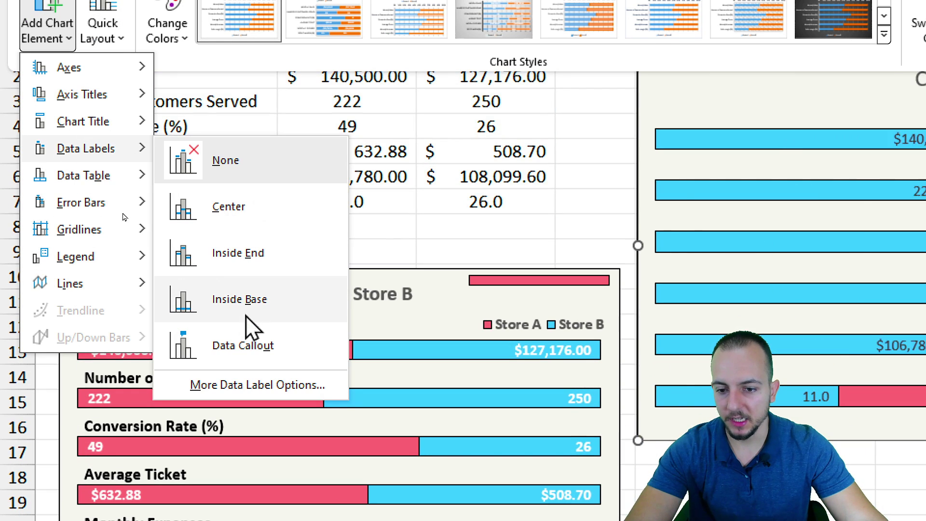
left_click(233, 316)
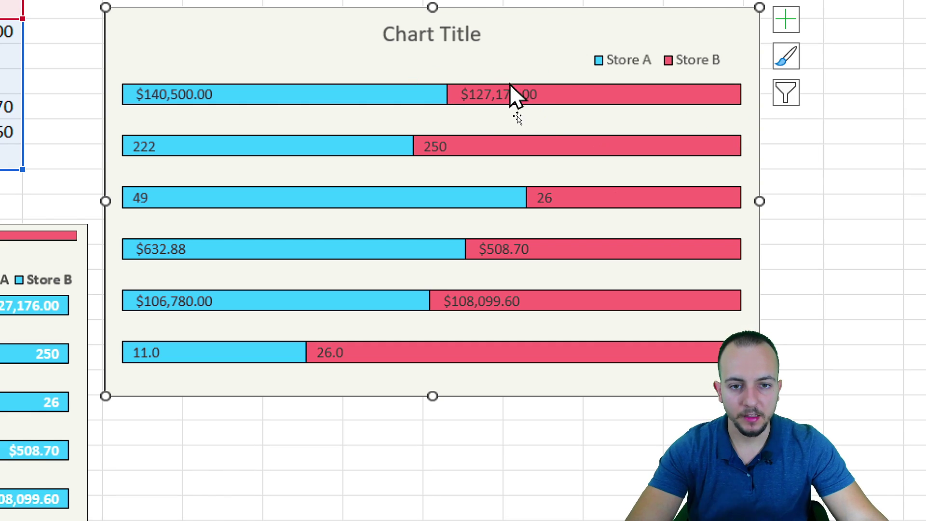
Set the label position of the Store B data labels to Inside End and close the formatting options.
right_click(488, 92)
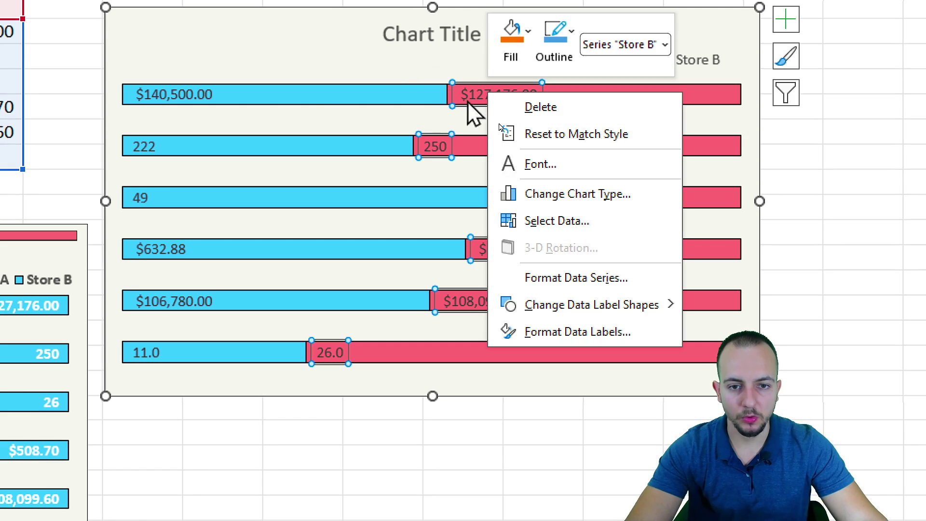
left_click(561, 338)
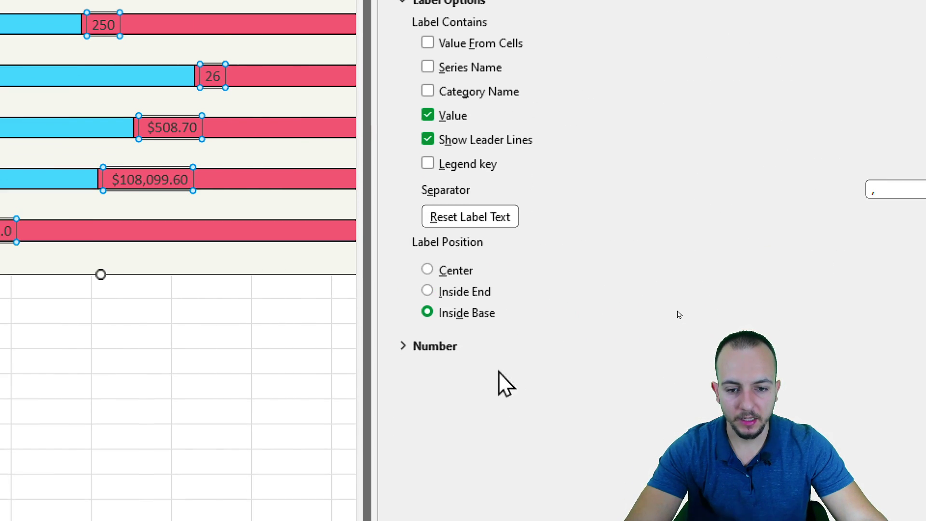
left_click(441, 290)
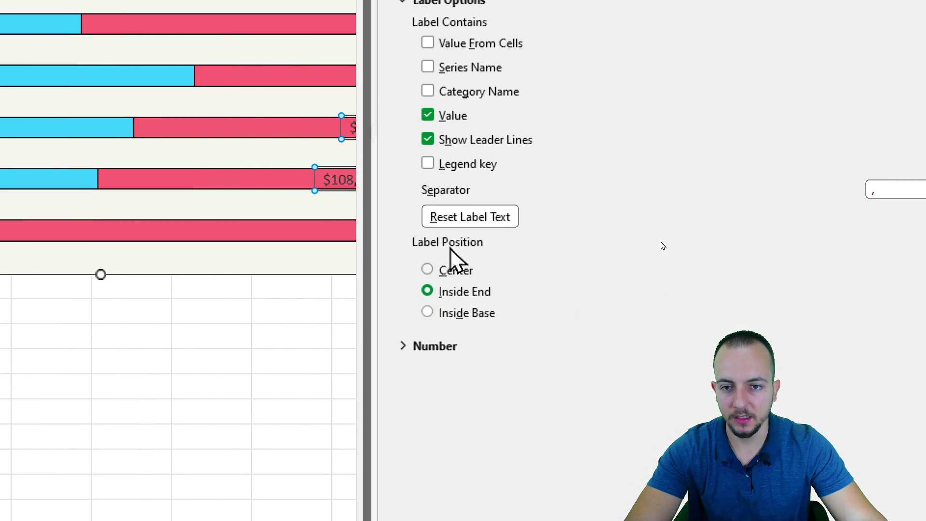
left_click(903, 83)
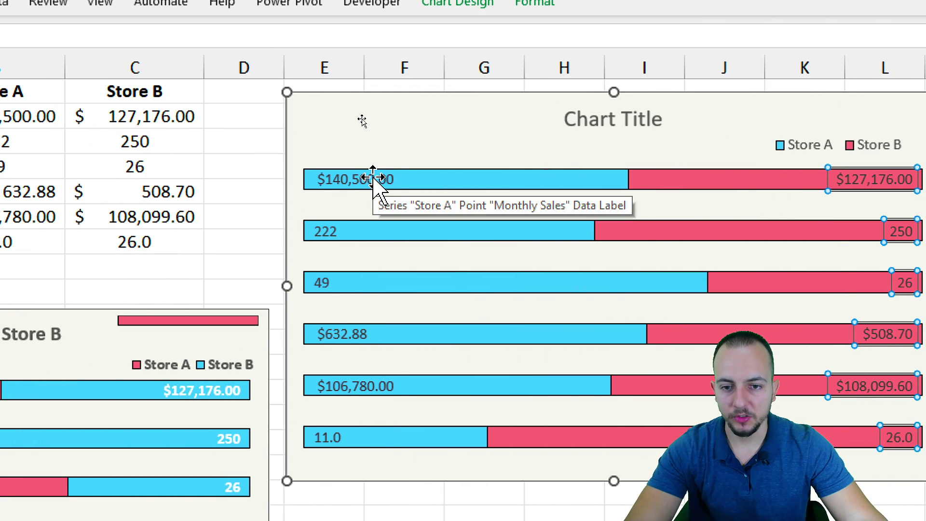
Make the Store A data labels bold with a white font color.
left_click(372, 179)
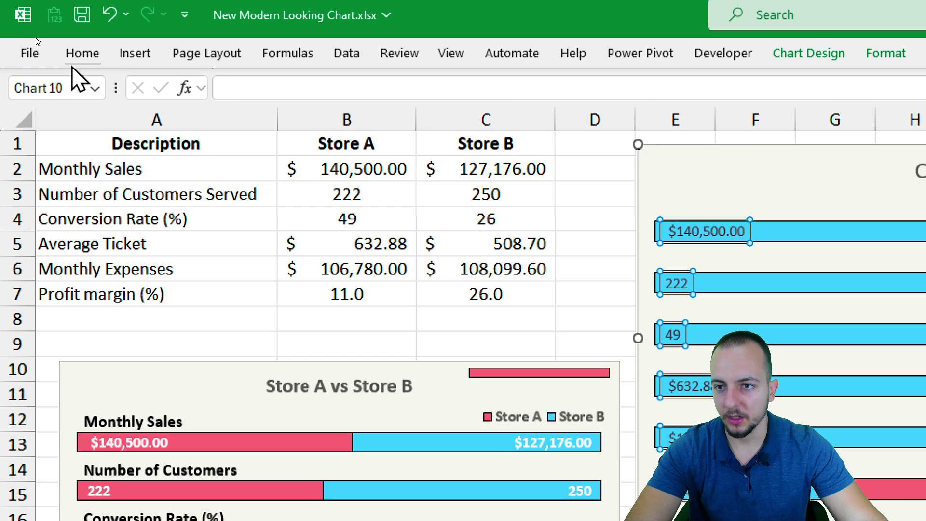
left_click(82, 54)
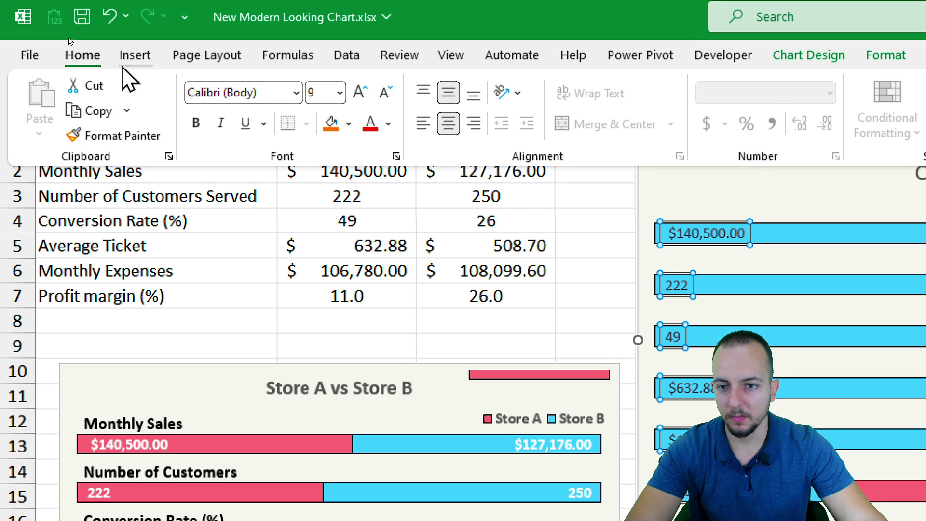
left_click(198, 127)
left_click(388, 124)
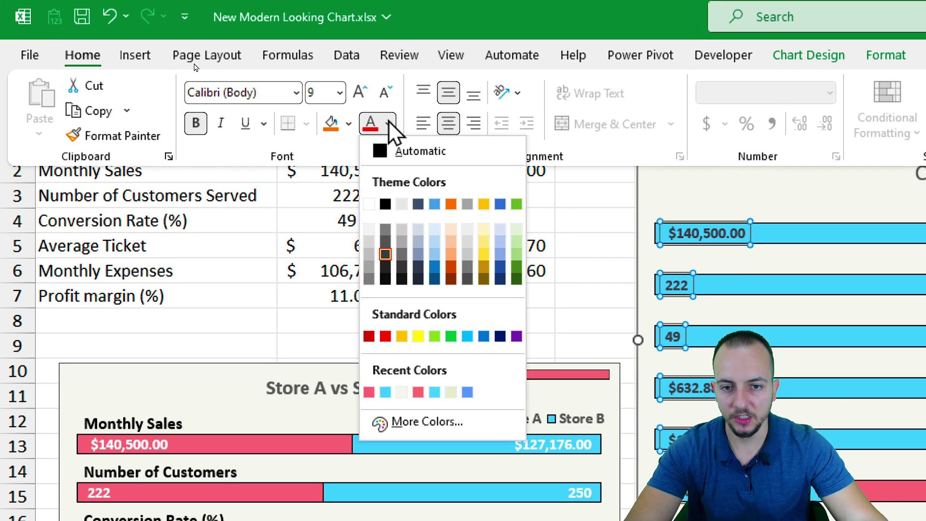
left_click(368, 204)
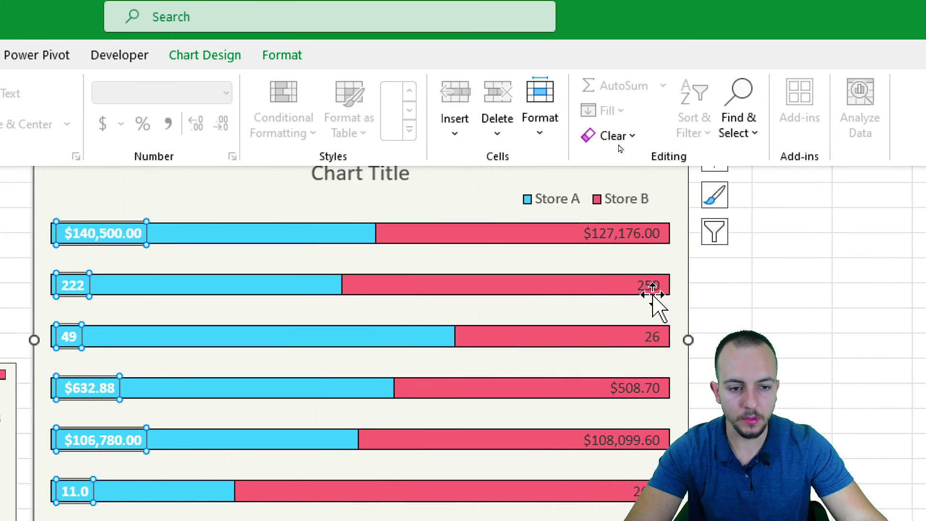
Make the Store B data labels bold with a white font color.
left_click(629, 234)
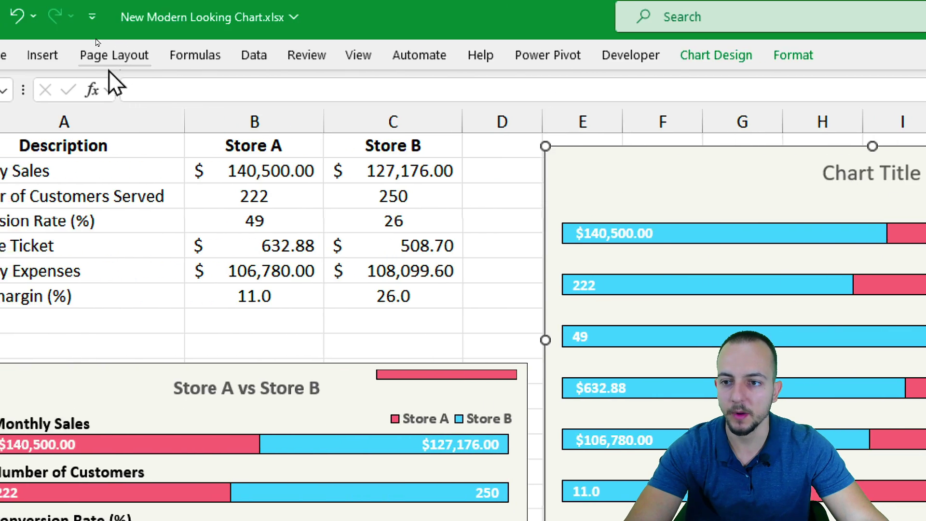
left_click(83, 62)
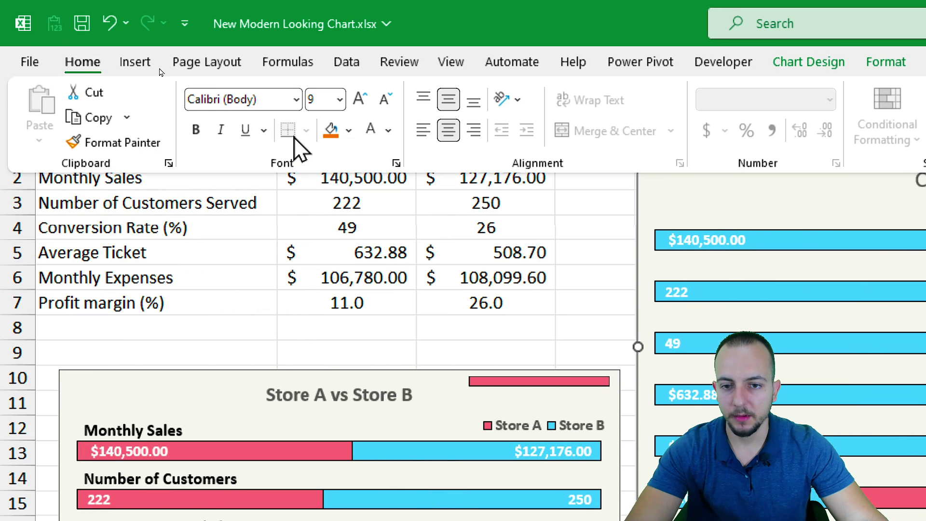
left_click(196, 129)
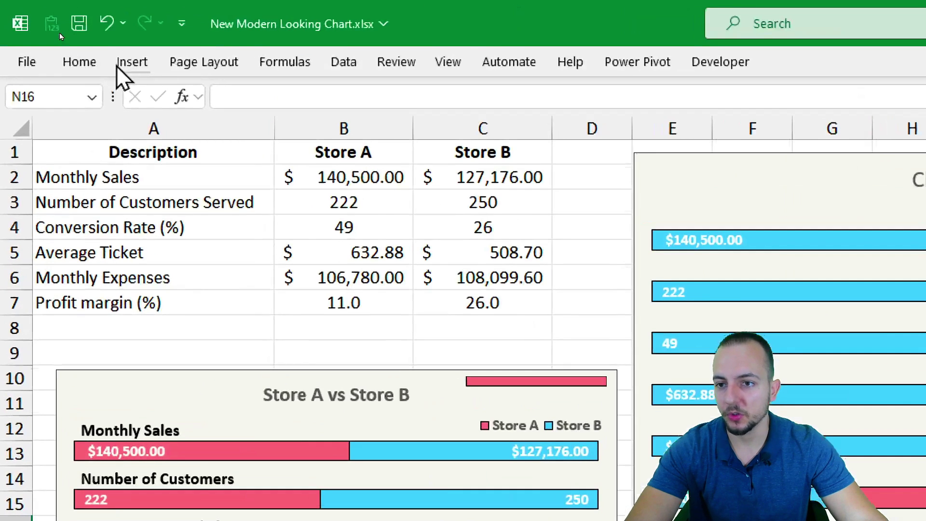
Draw a rectangle shape just over two columns wide in the chart's upper-left corner, beside the chart title.
left_click(67, 32)
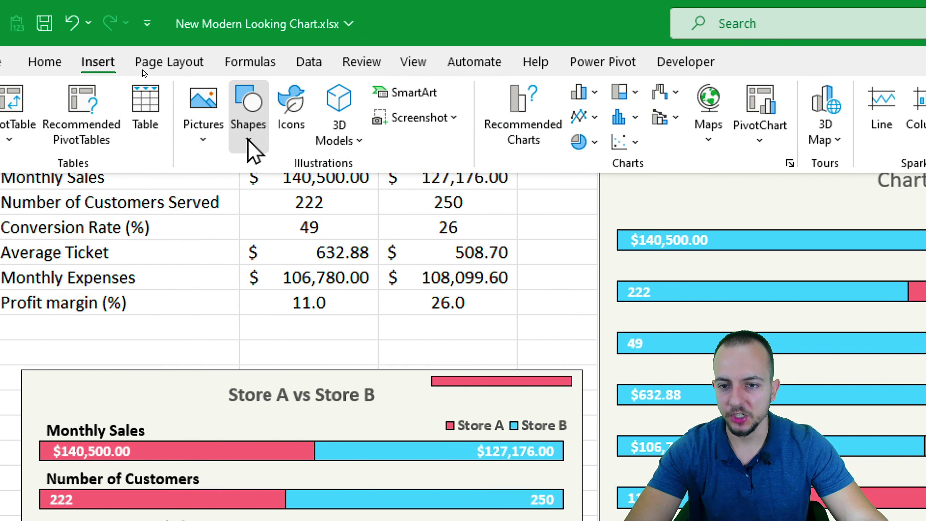
left_click(249, 141)
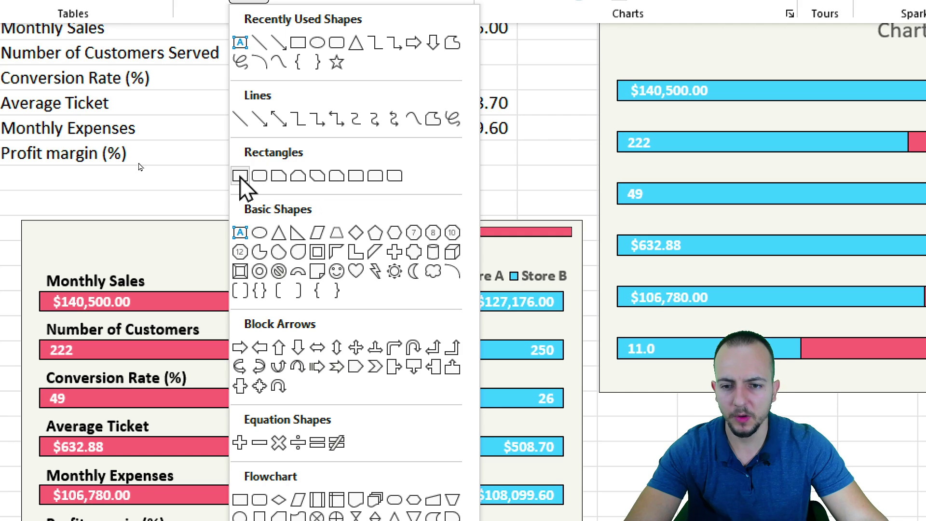
left_click(240, 176)
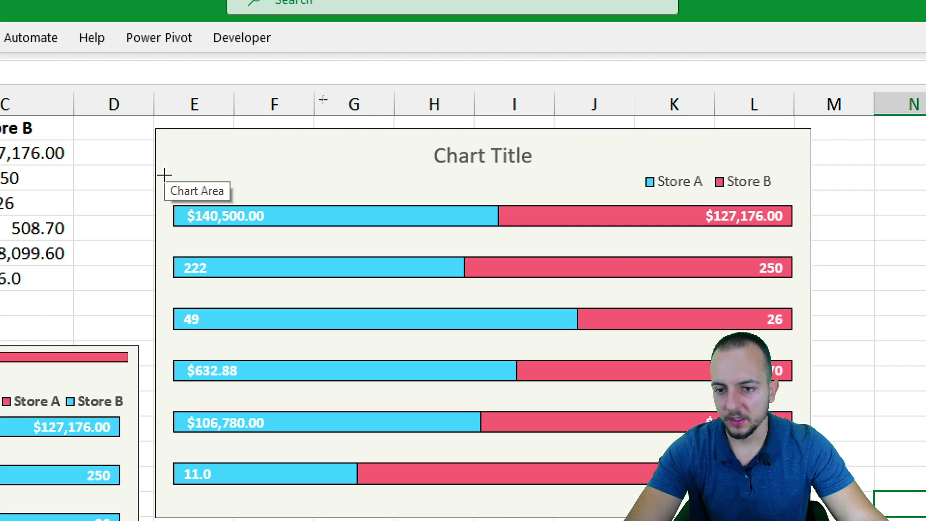
left_click_drag(607, 49, 777, 84)
left_click_drag(333, 210, 340, 138)
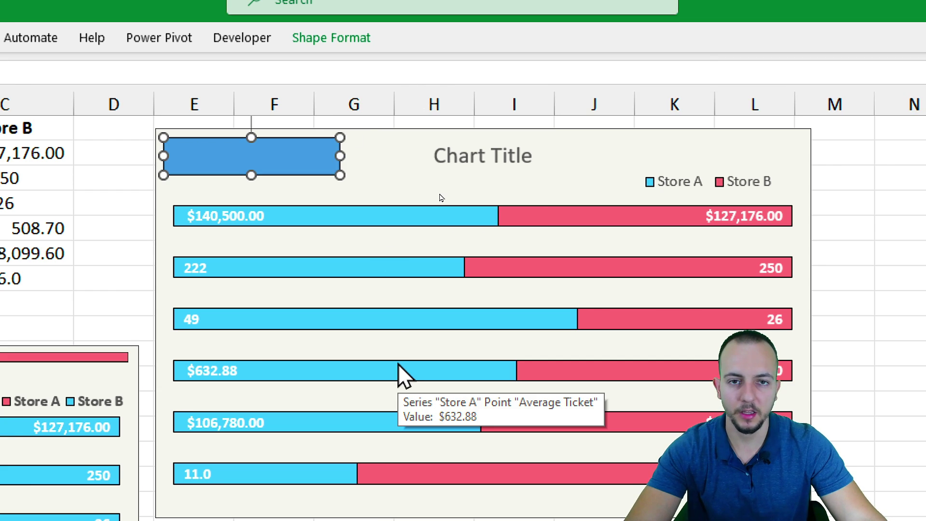
Reposition the rectangle directly above the left end of the Monthly Sales bar, near the chart's left edge.
left_click_drag(278, 168, 303, 152)
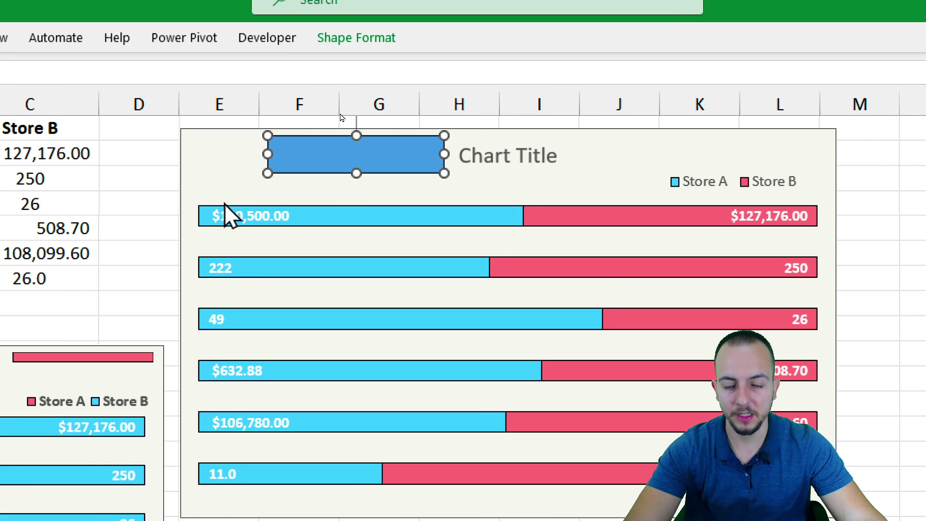
key("Down")
key("Down")
key("Down")
key("Down")
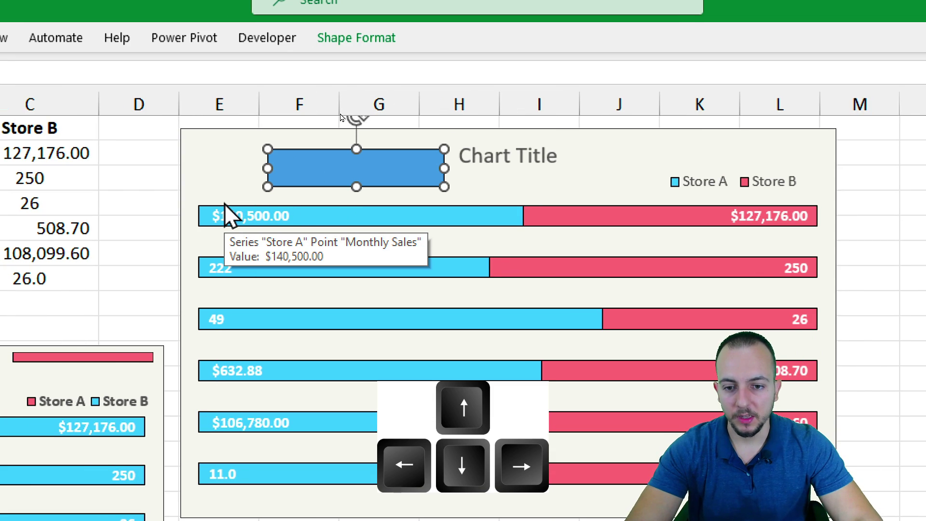
key("Left")
key("Left")
key("Left")
key("Left")
key("Left")
key("Left")
key("Left")
key("Left")
key("Left")
key("Down")
key("Down")
key("Down")
key("Down")
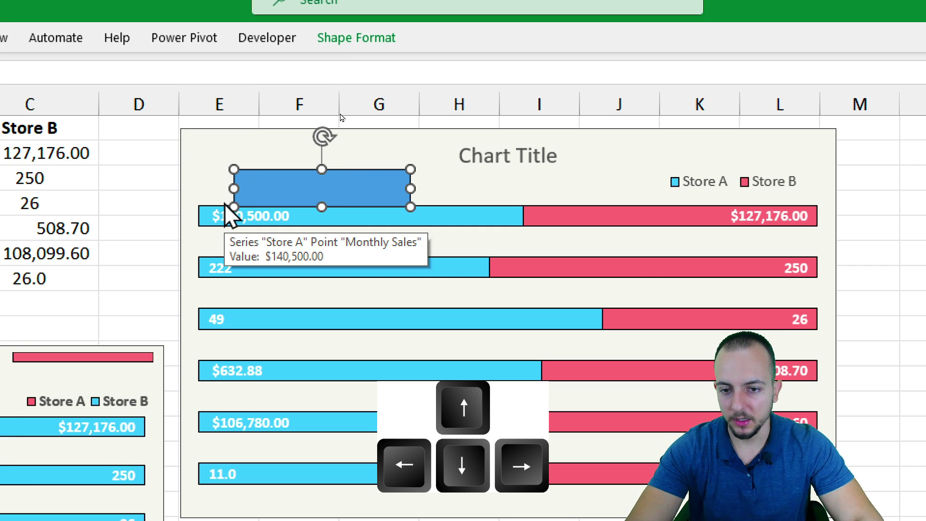
key("Left")
key("Left")
key("Left")
key("Left")
key("Left")
key("Left")
key("Left")
key("Left")
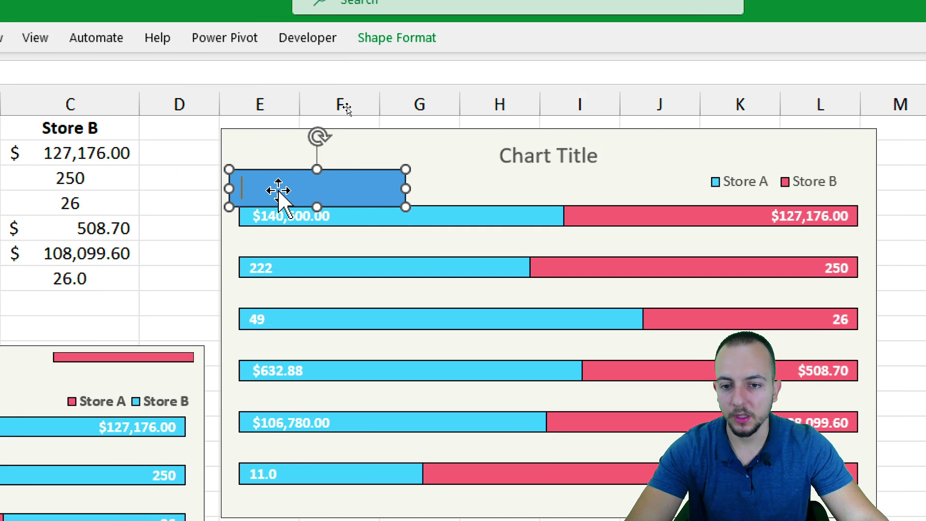
type("ab")
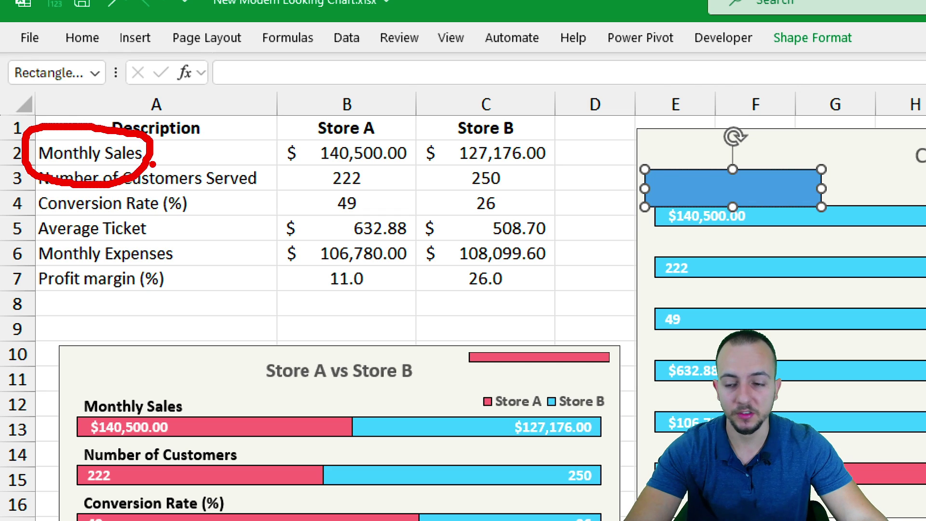
mouse_move(153, 164)
left_mouse_down()
mouse_move(230, 264)
mouse_move(600, 230)
left_mouse_up()
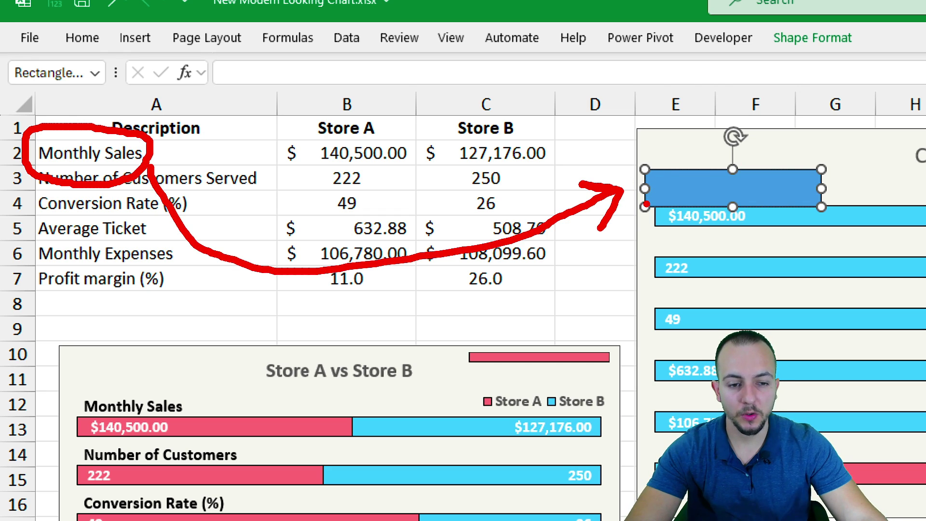
key("Escape")
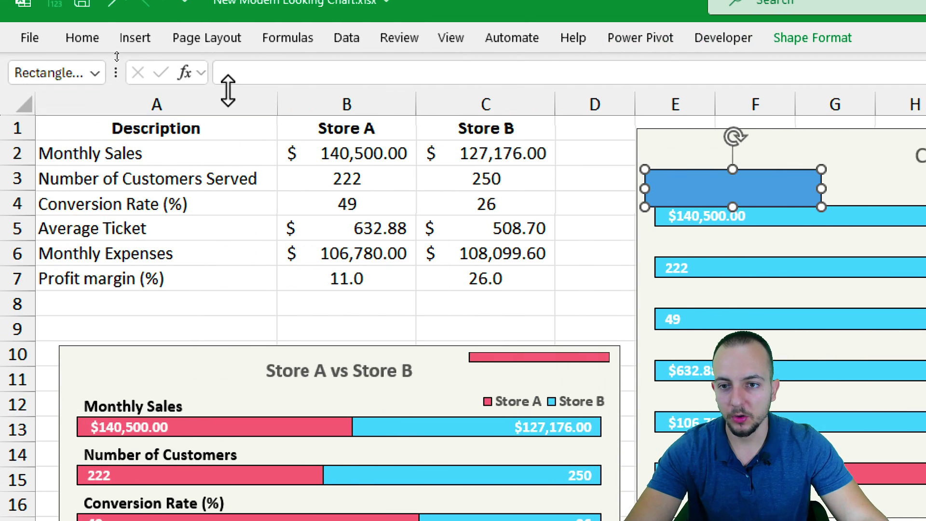
Link the rectangle's text to the Monthly Sales description in cell A2 with a cell-reference formula.
left_click(263, 74)
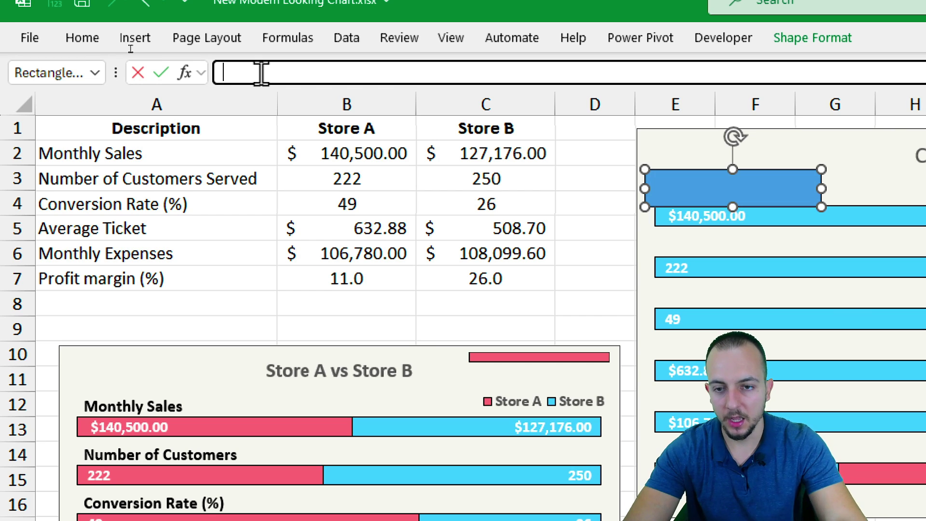
type("=")
left_click(97, 155)
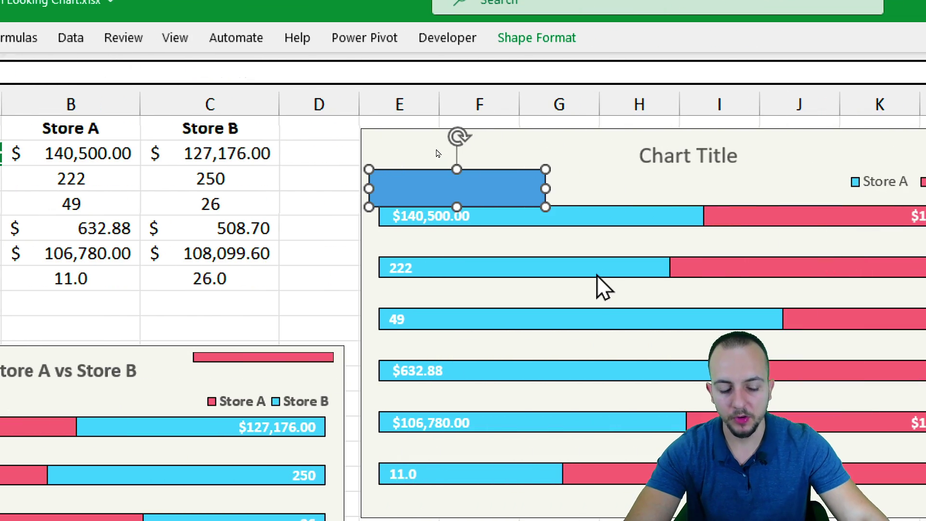
key("Return")
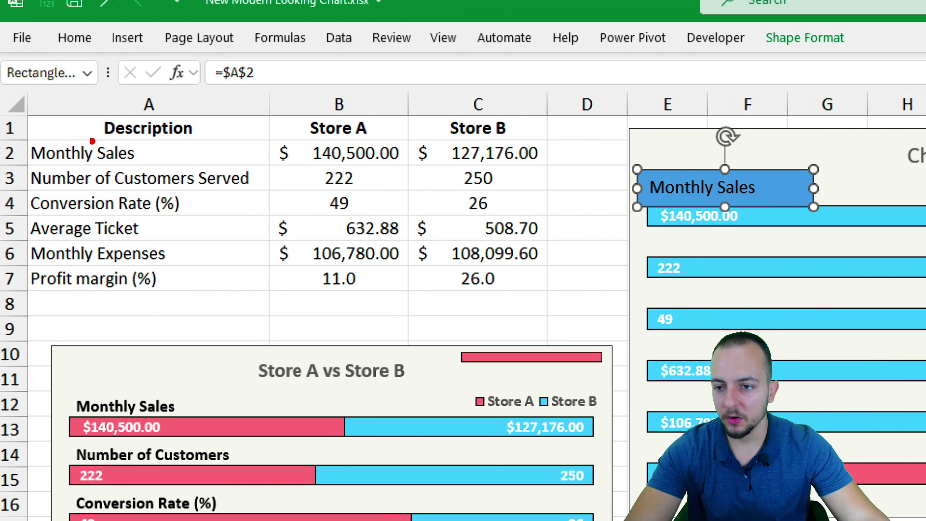
mouse_move(24, 136)
left_mouse_down()
mouse_move(142, 169)
mouse_move(299, 239)
mouse_move(633, 196)
left_mouse_up()
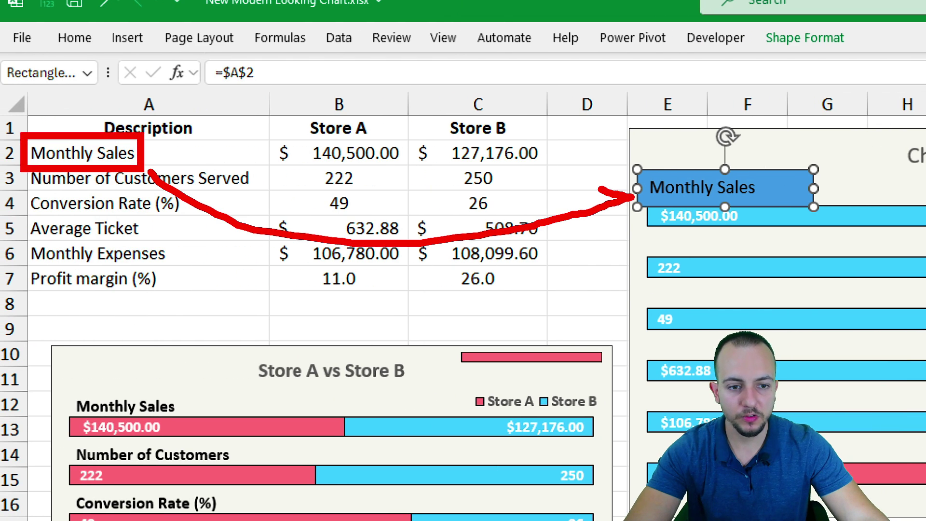
Test the linked caption by entering Jopa Excel in cell A2, and undo the entry.
mouse_move(616, 230)
left_mouse_down()
mouse_move(723, 154)
mouse_move(581, 180)
left_mouse_up()
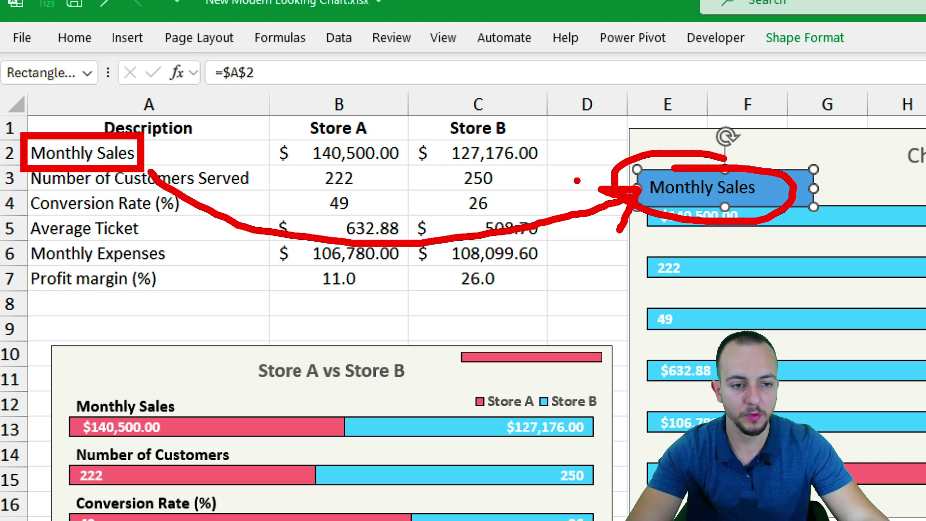
key("Escape")
left_click(152, 159)
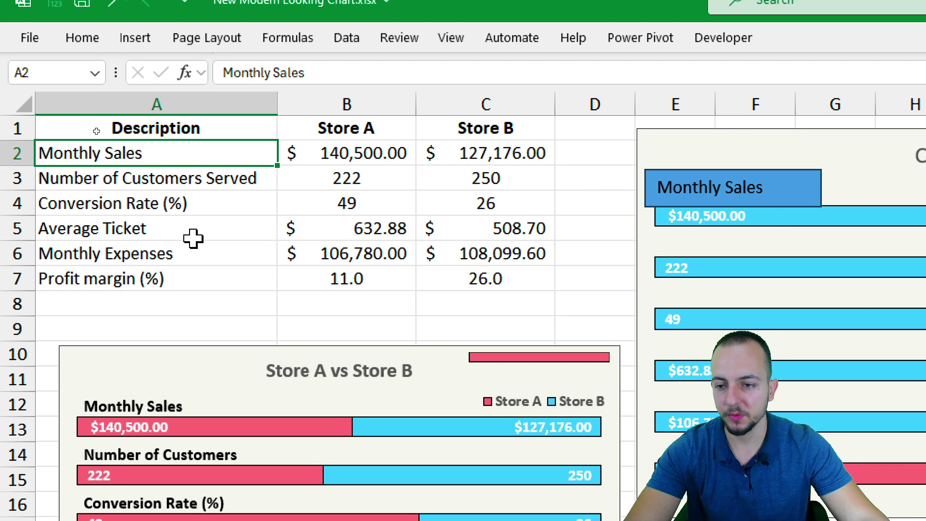
type("Jopa Excel")
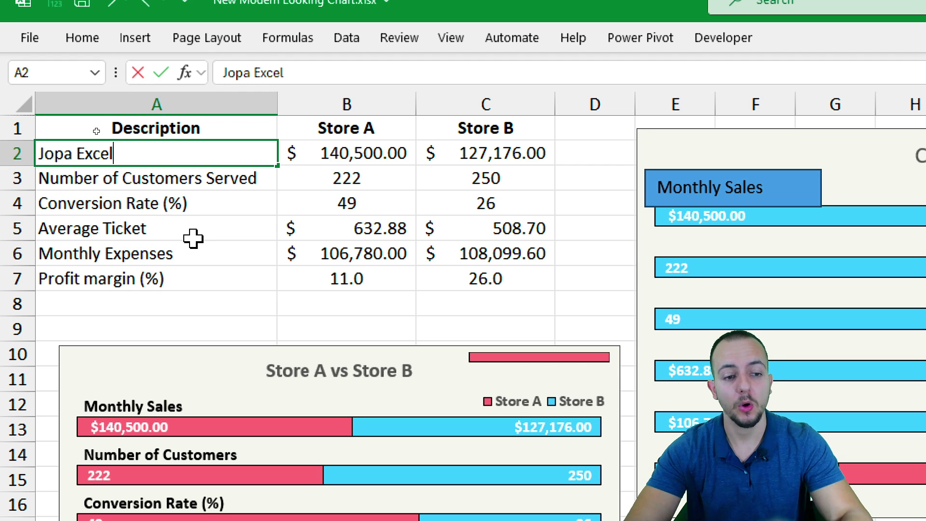
key("ctrl+Return")
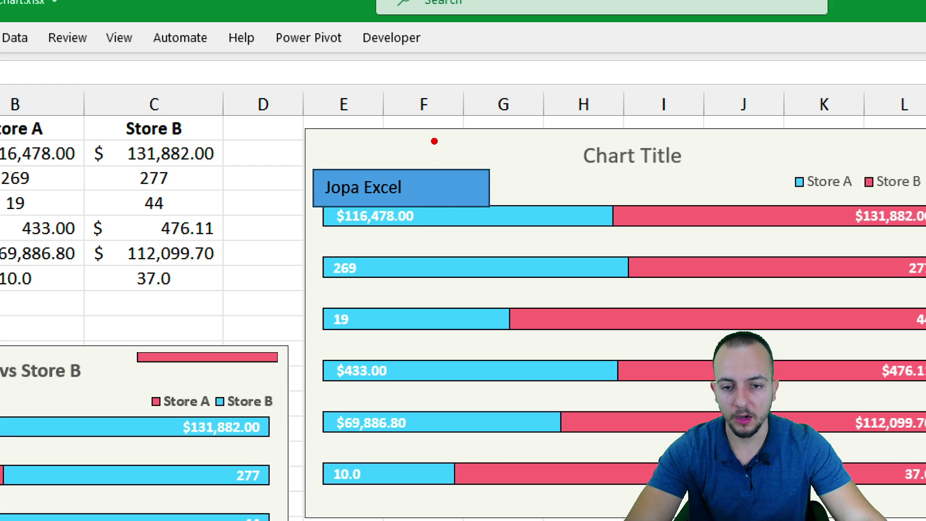
mouse_move(766, 140)
left_mouse_down()
mouse_move(775, 174)
mouse_move(718, 142)
left_mouse_up()
key("ctrl+z")
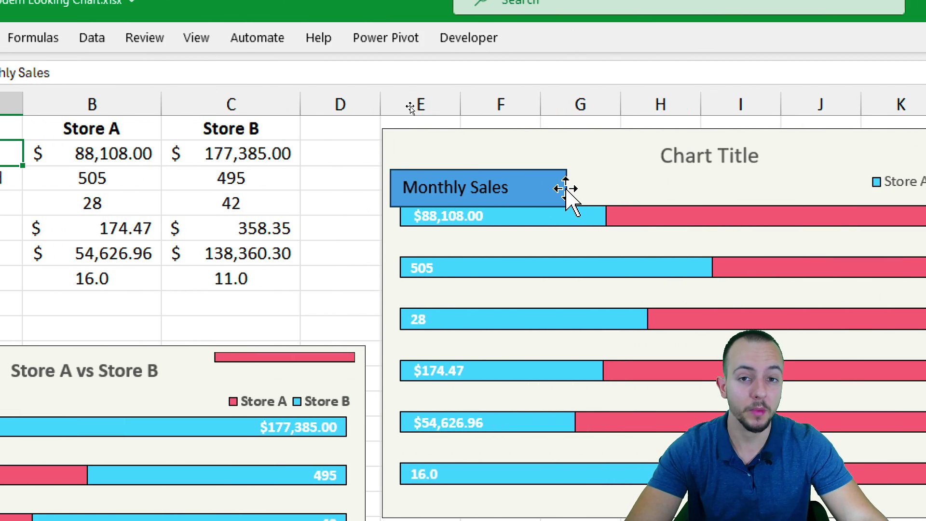
Duplicate the Monthly Sales rectangle five times and place one copy above each of the remaining chart bars.
left_click(567, 190)
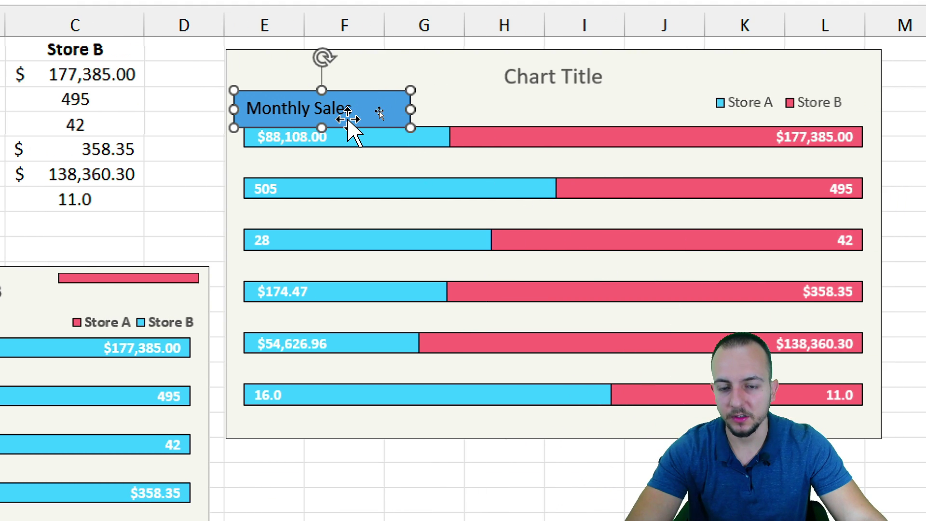
left_click_drag(292, 164, 169, 172)
left_click_drag(282, 216, 176, 222)
left_click_drag(254, 260, 159, 271)
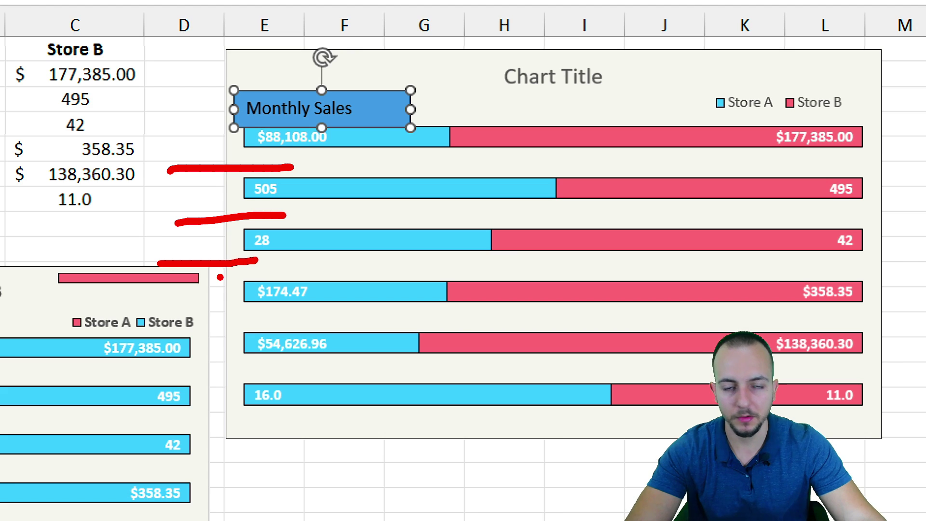
key("Escape")
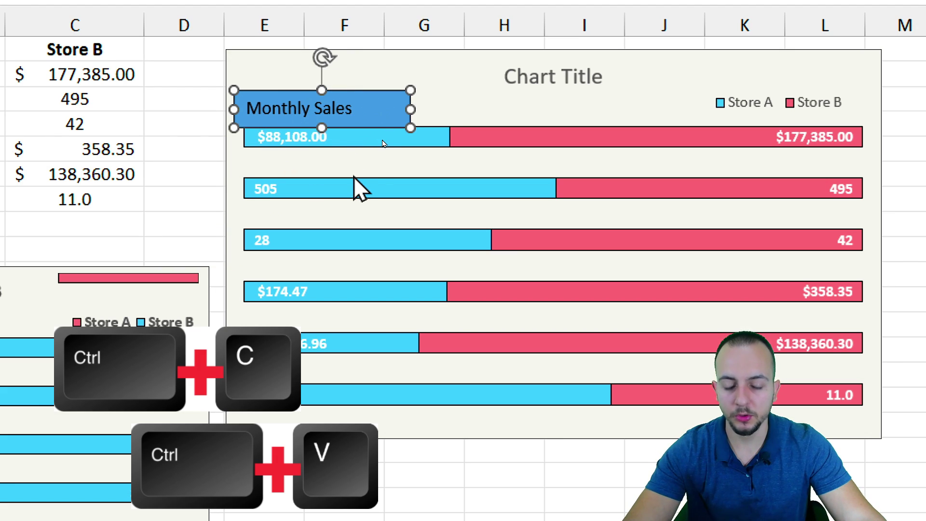
key("ctrl+v")
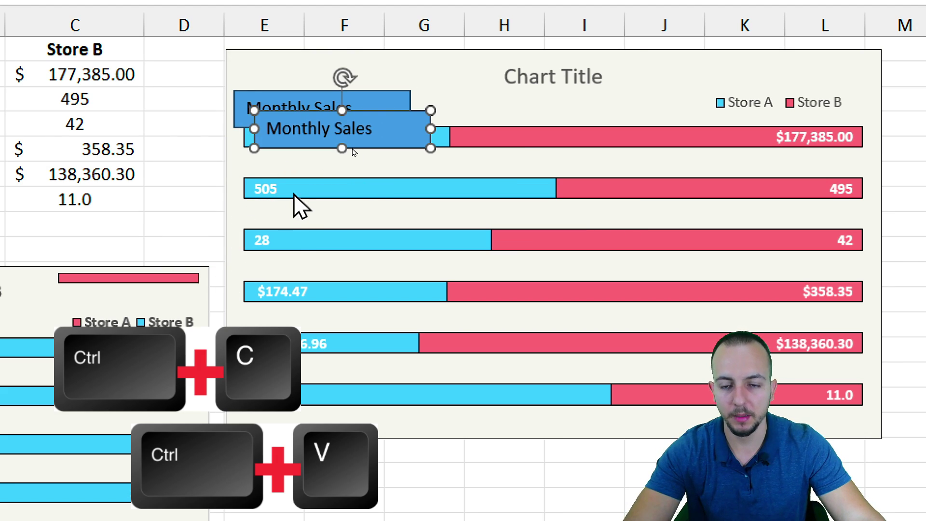
key("ctrl+v")
key("ctrl+v")
key("ctrl+v")
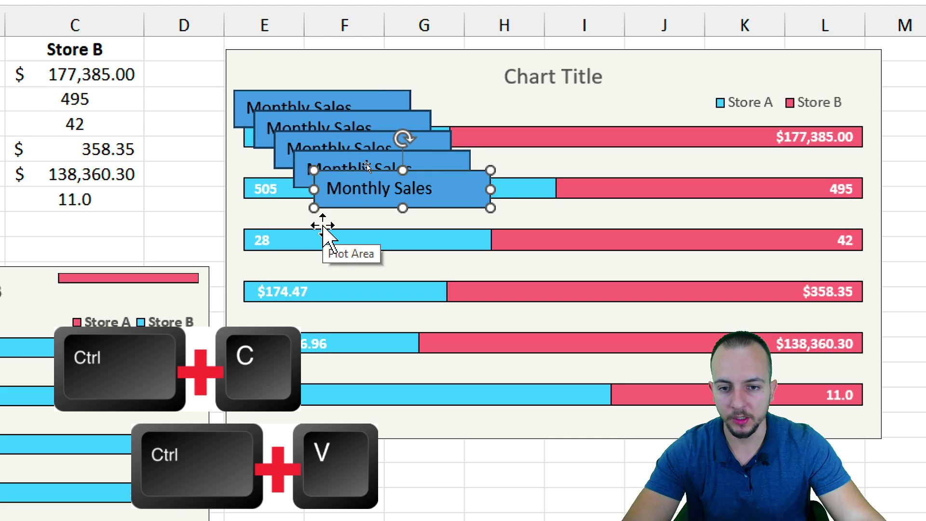
key("ctrl+v")
left_click_drag(369, 227, 271, 388)
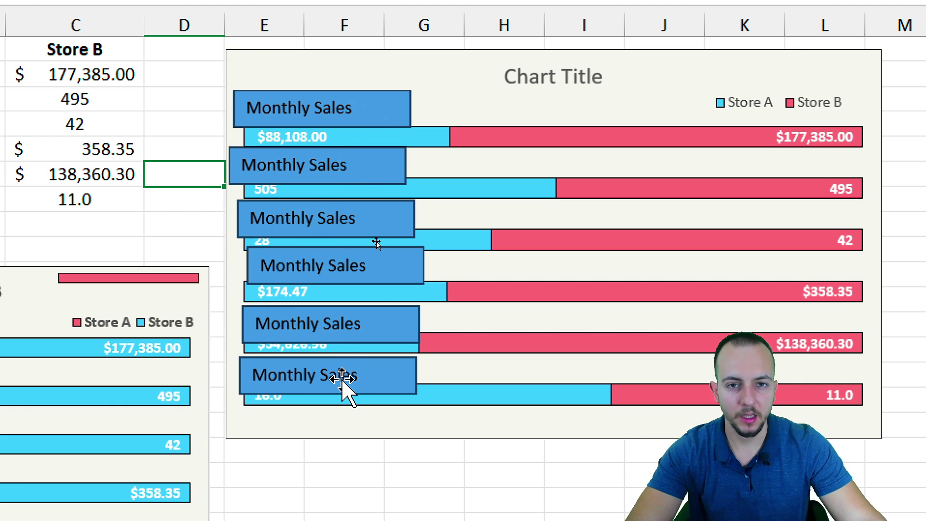
Left-align all six caption rectangles and distribute them vertically.
left_click(352, 117)
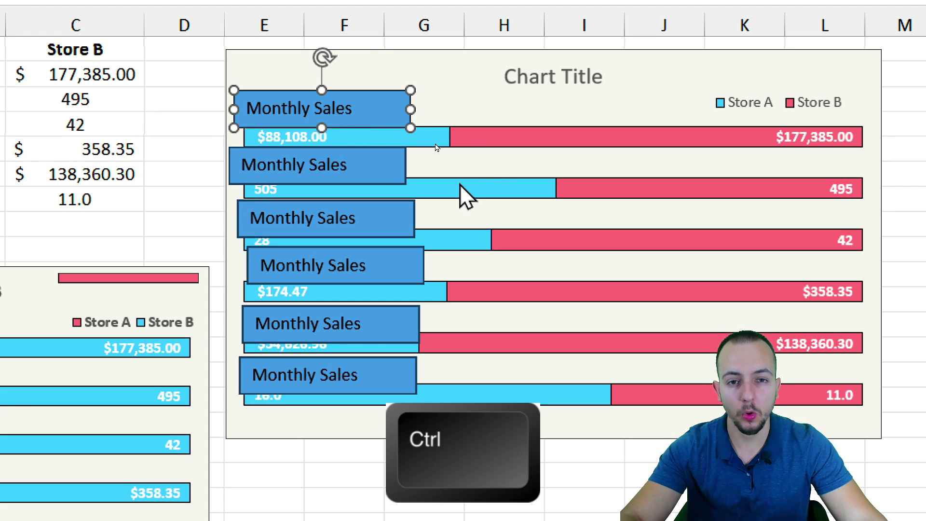
left_click(351, 164, "ctrl")
left_click(321, 219, "ctrl")
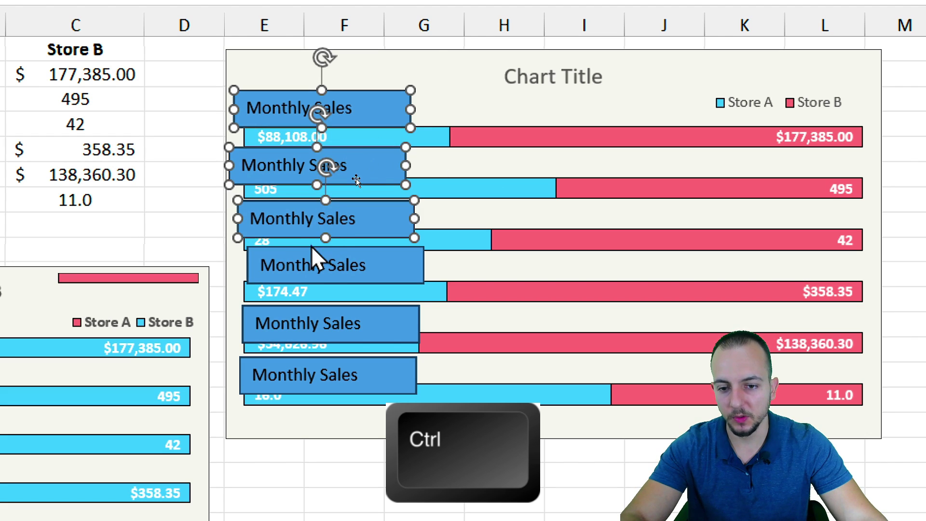
left_click(310, 255, "ctrl")
left_click(290, 322, "ctrl")
left_click(298, 386, "ctrl")
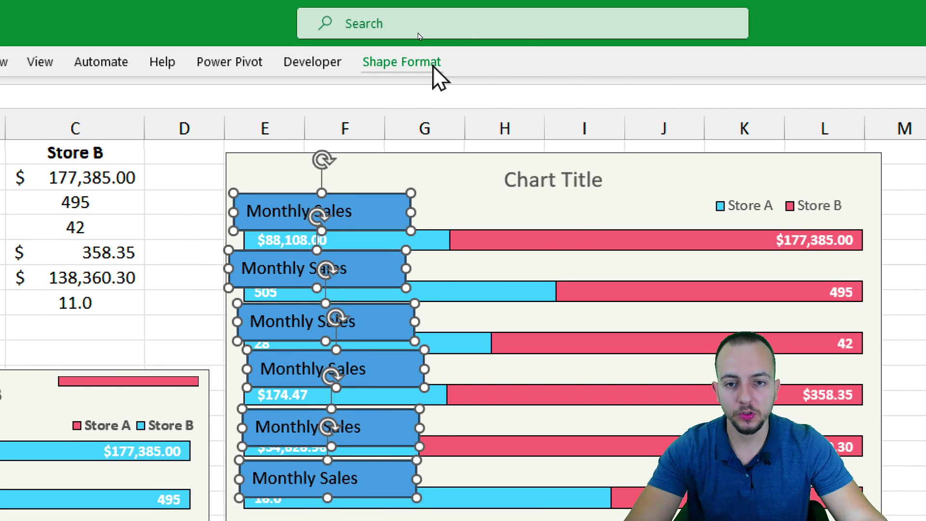
left_click(419, 62)
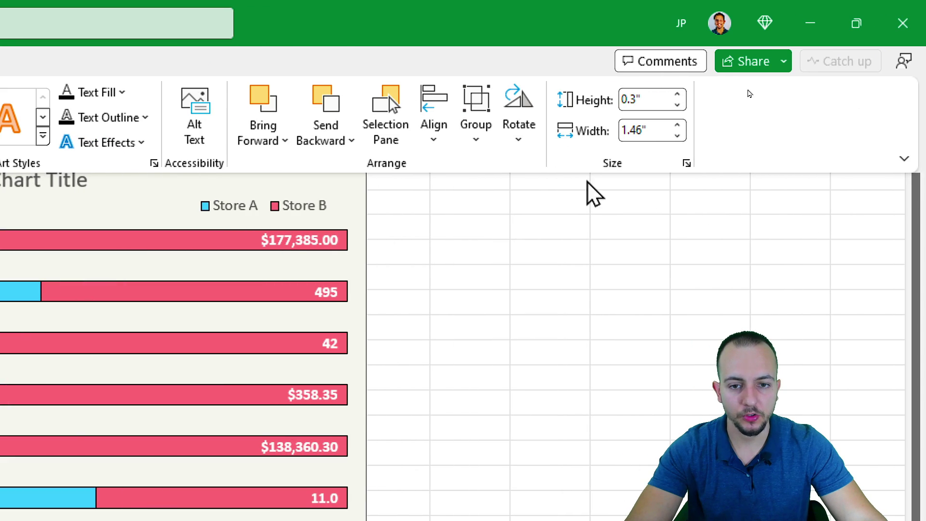
left_click(507, 141)
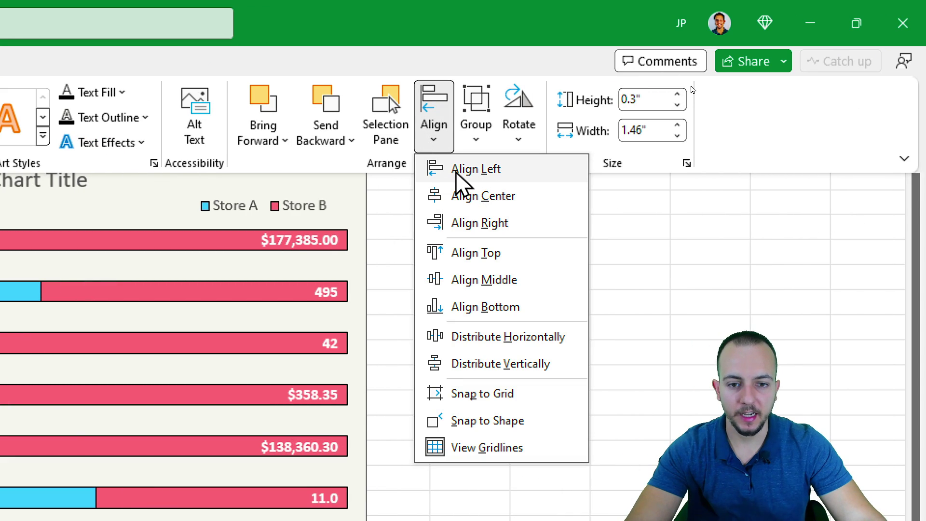
left_click(471, 178)
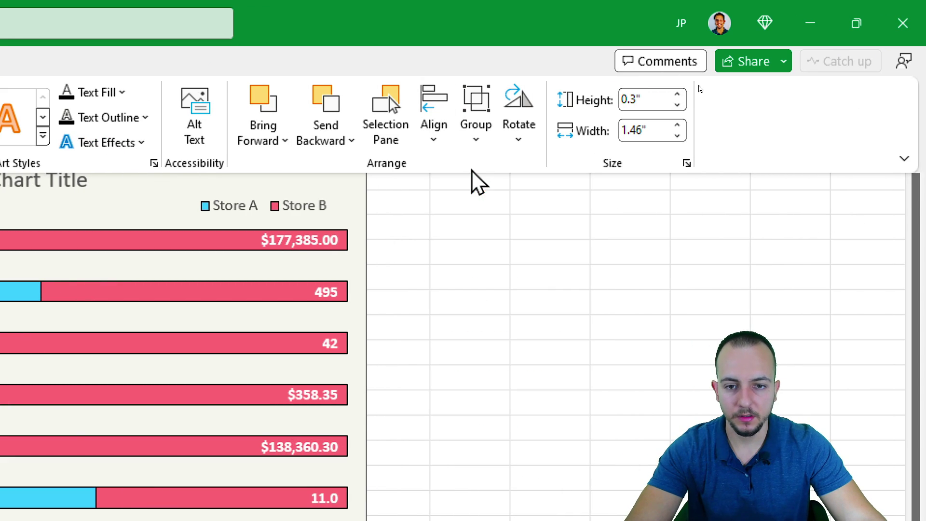
left_click(438, 141)
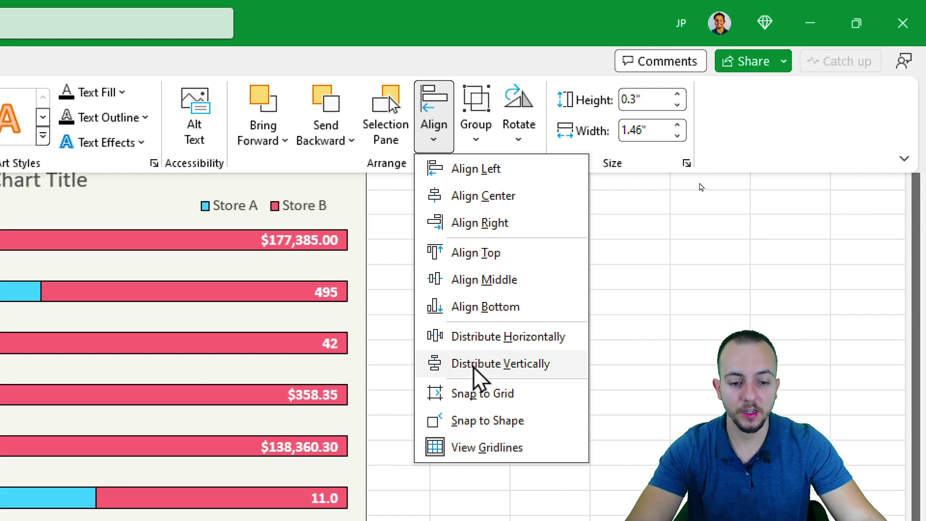
left_click(475, 364)
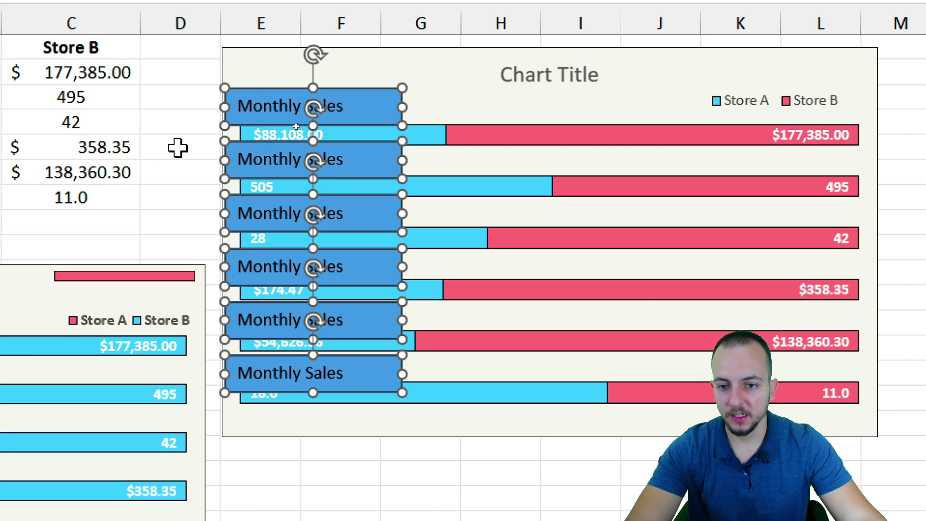
Nudge the six aligned rectangles slightly to the right, closer to the left ends of the bars, and deselect them.
key("Right")
key("Right")
key("Right")
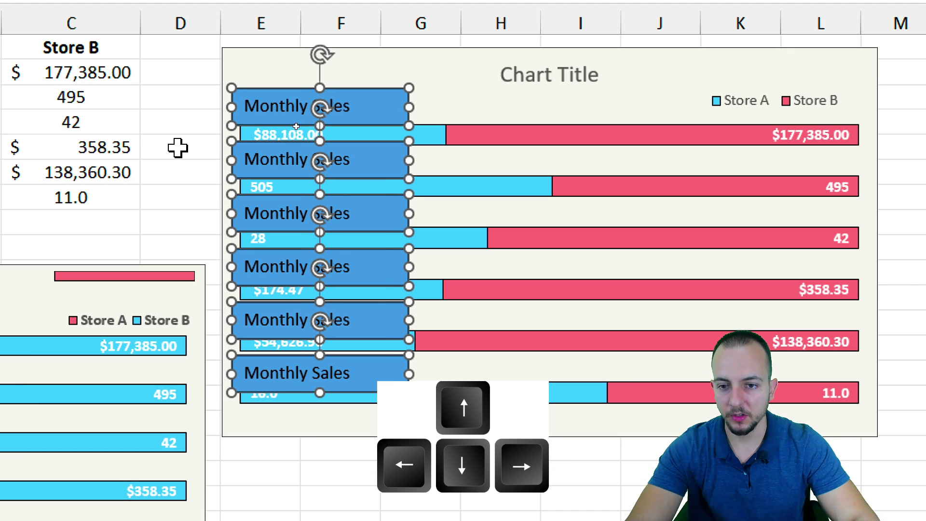
key("Right")
left_click(178, 148)
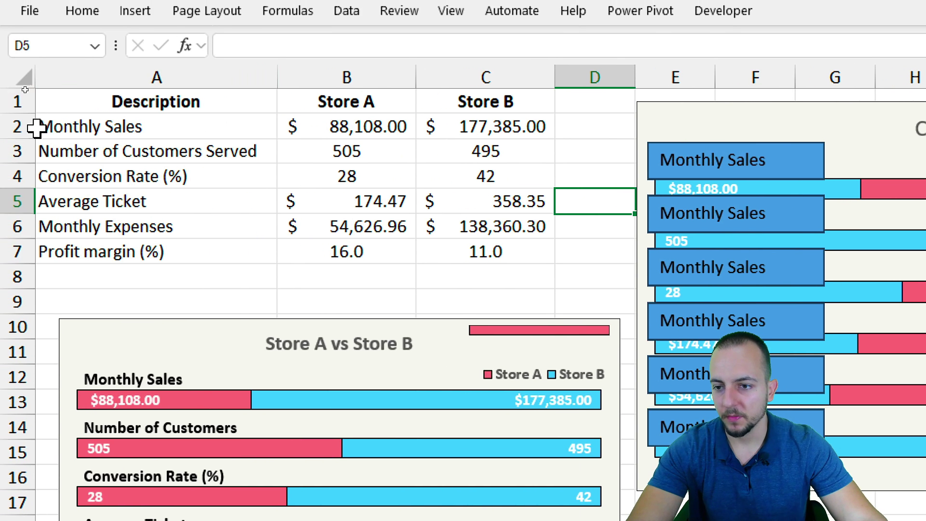
Link the second caption rectangle to the Number of Customers Served description with the formula =$A$3.
left_click_drag(96, 114, 159, 244)
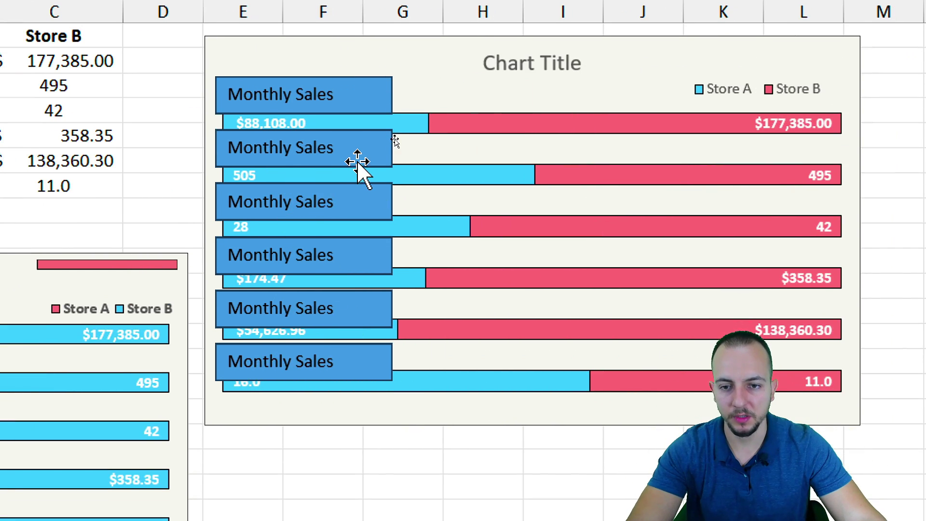
left_click(358, 164)
left_click(321, 201)
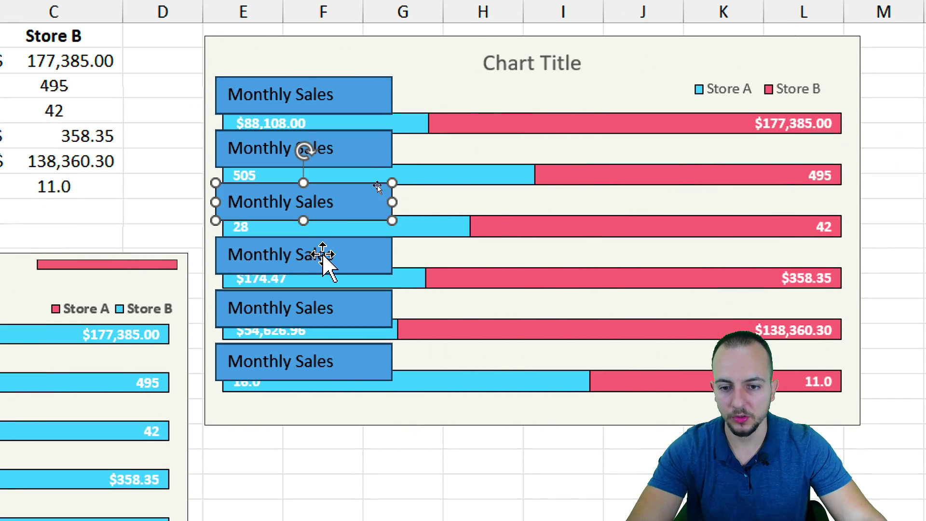
left_click(321, 252)
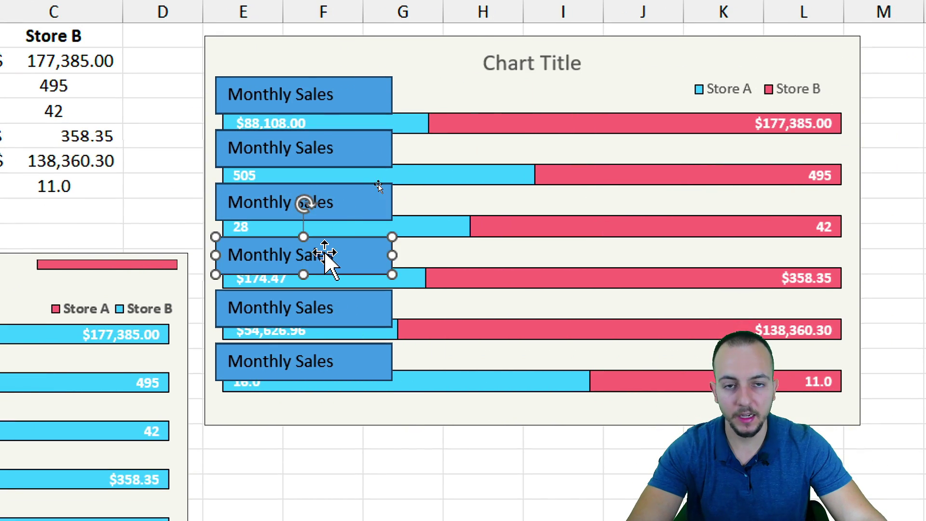
left_click(345, 161)
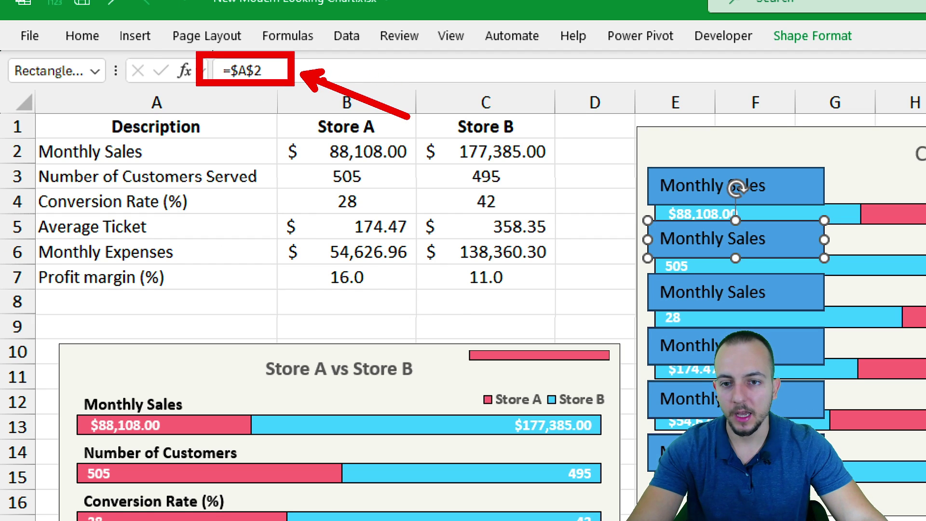
left_click(300, 77)
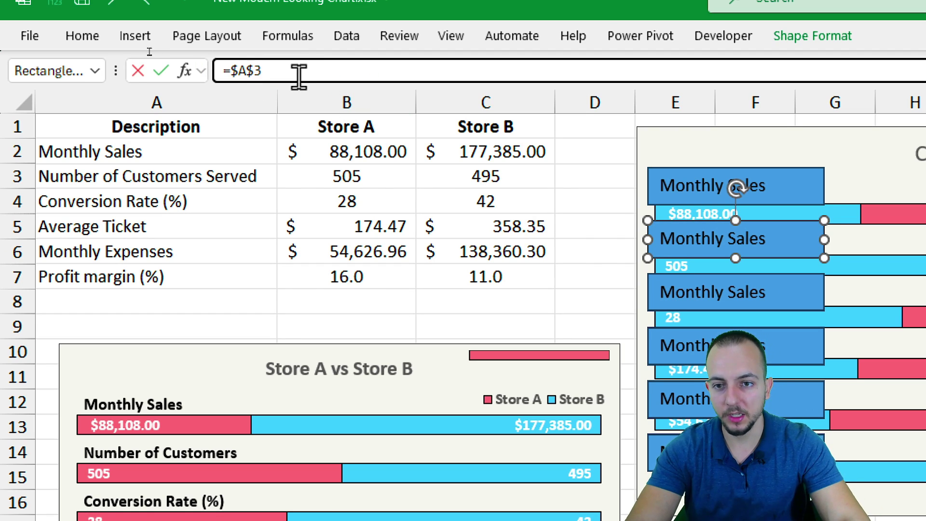
key("Return")
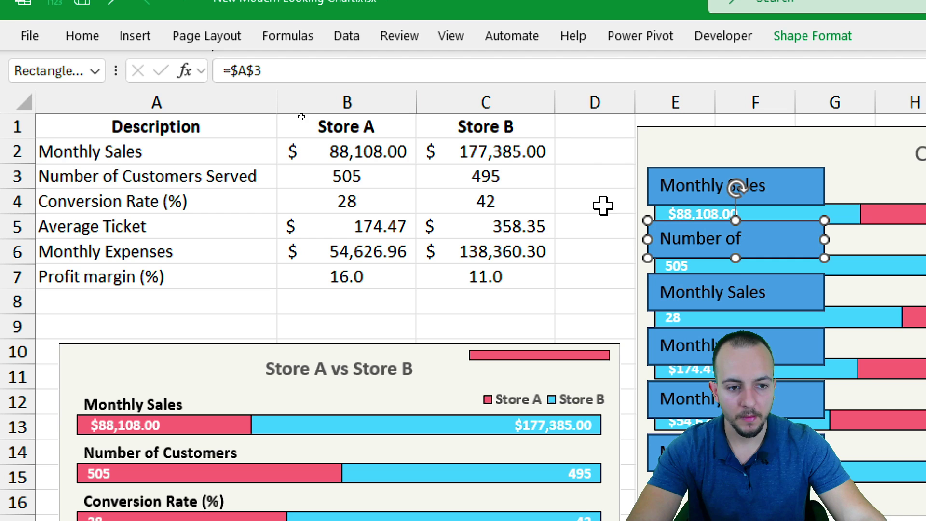
Link the third caption rectangle to the Conversion Rate (%) description with the formula =$A$4.
left_click(656, 290)
left_click(295, 77)
type("4")
key("Return")
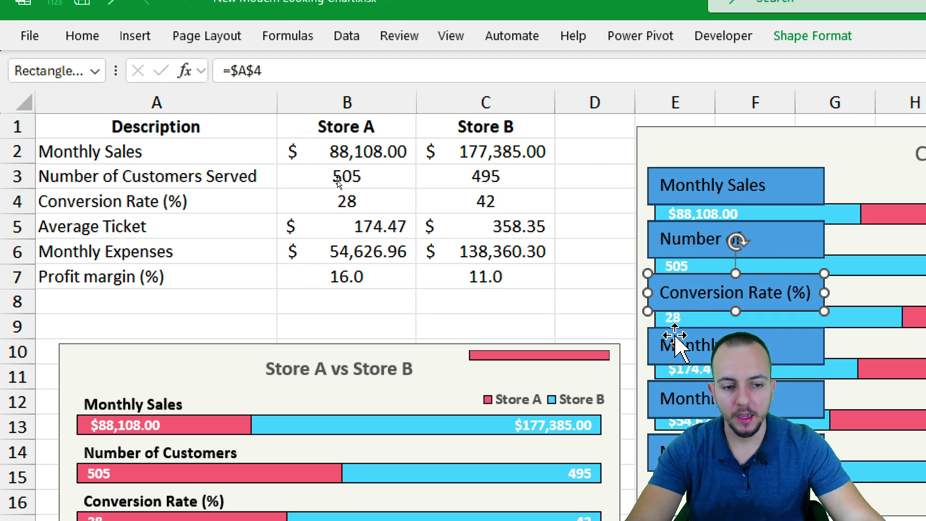
Link the fourth, fifth and sixth caption rectangles to the descriptions in cells A5, A6 and A7 respectively.
left_click(675, 399)
left_click(302, 70)
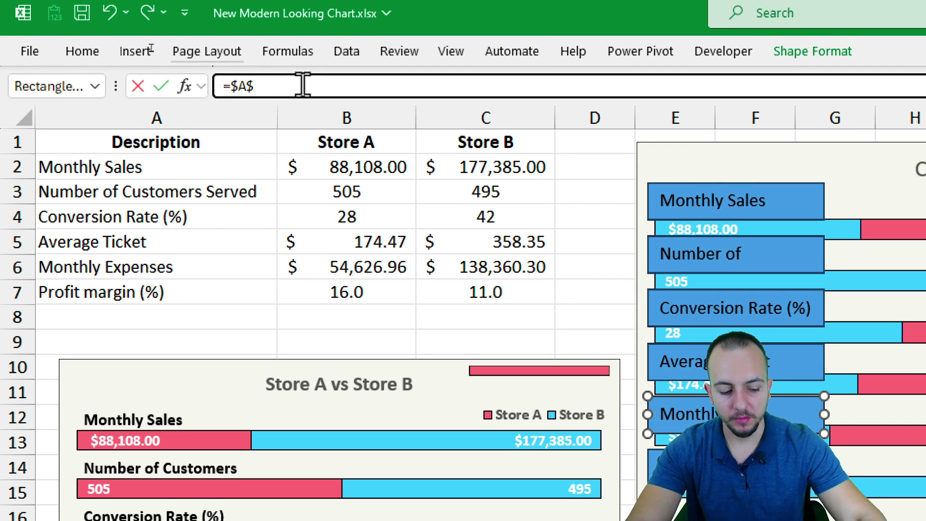
key("Return")
key("Tab")
left_click(302, 85)
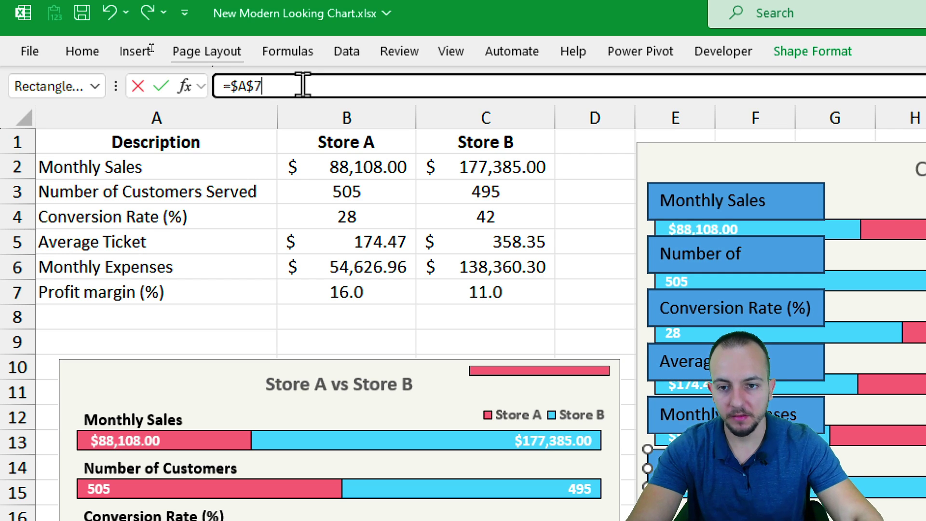
key("Return")
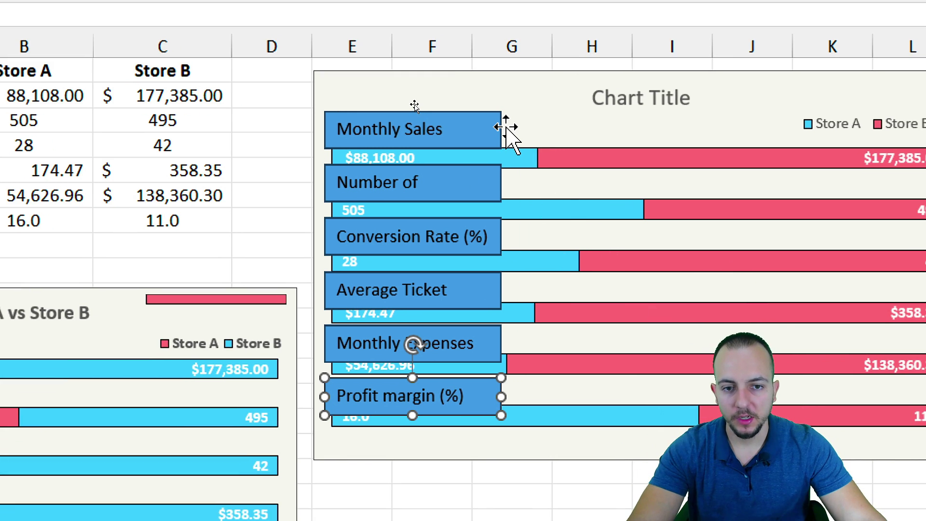
Remove the outline and the fill from the Monthly Sales caption rectangle.
left_click(827, 198)
left_click(400, 132)
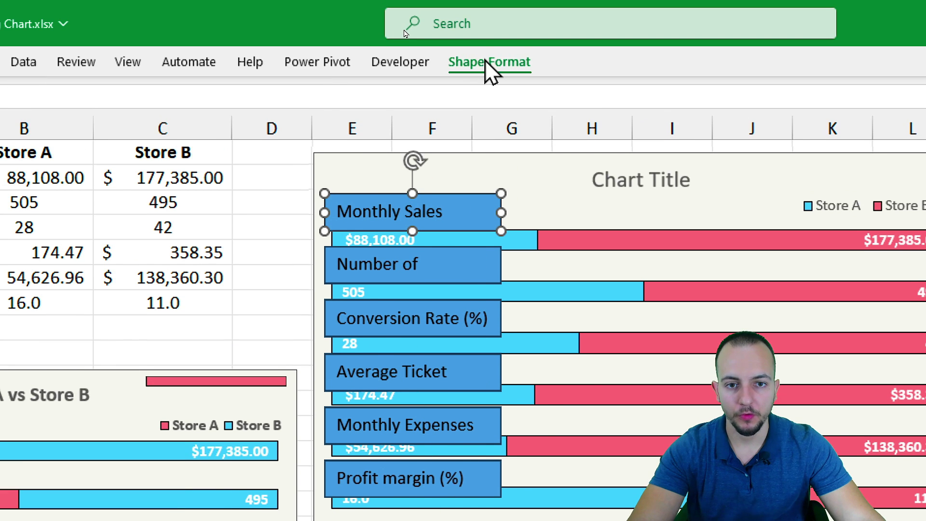
left_click(488, 67)
left_click(424, 119)
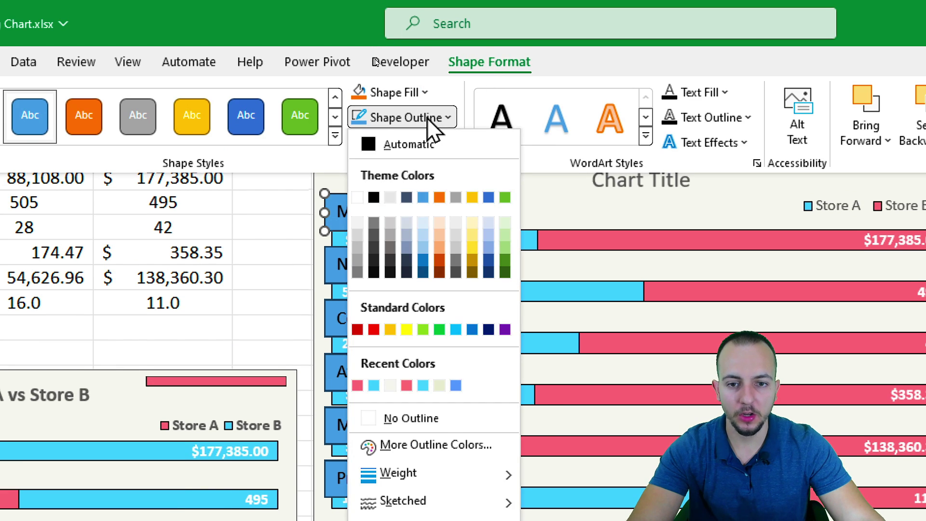
left_click(434, 419)
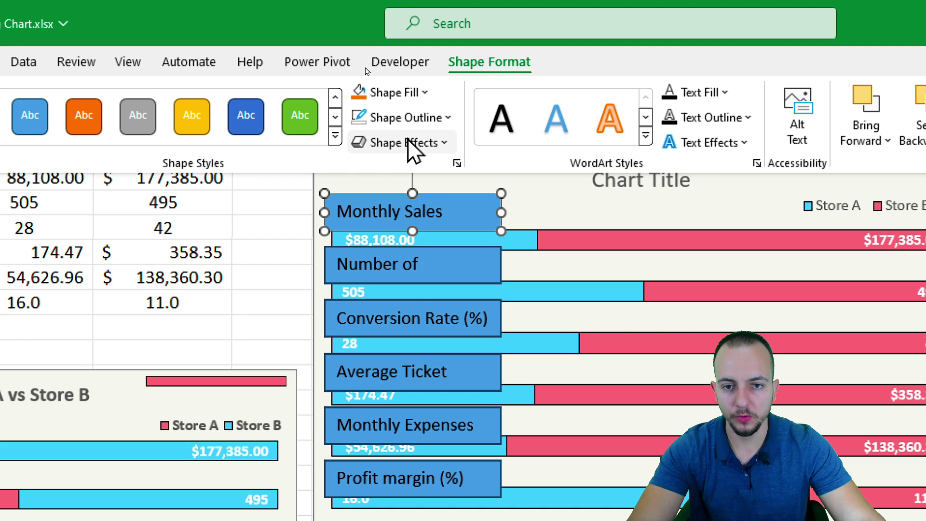
left_click(410, 93)
left_click(401, 393)
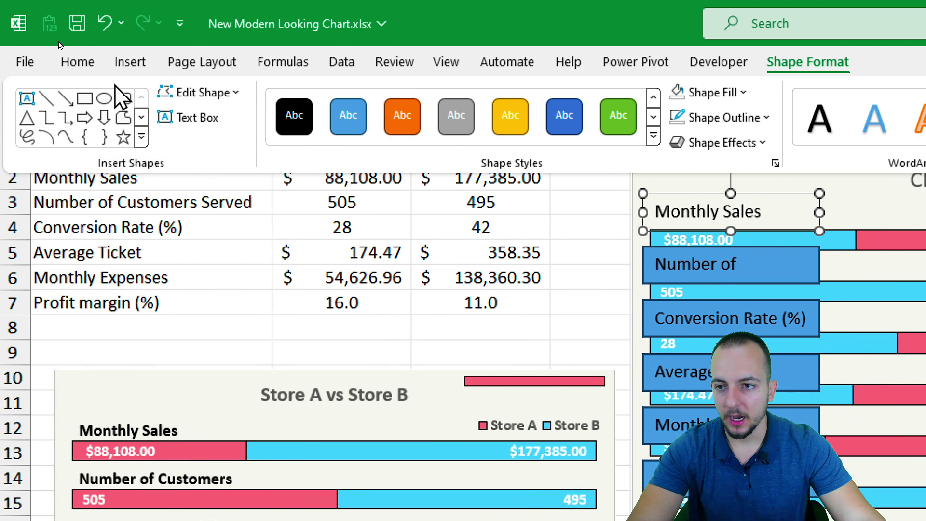
Format the Monthly Sales caption text as bold, size 10, aligned to the bottom of its box.
left_click(87, 62)
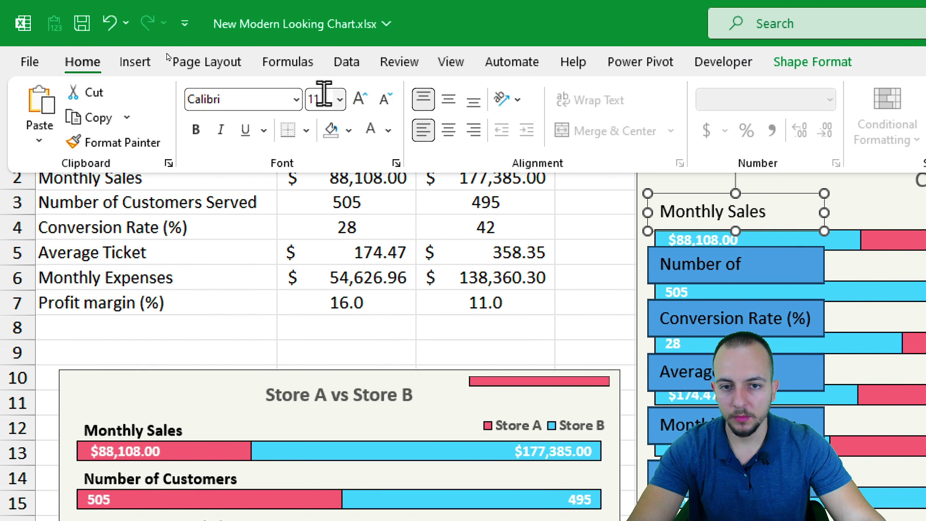
left_click(379, 112)
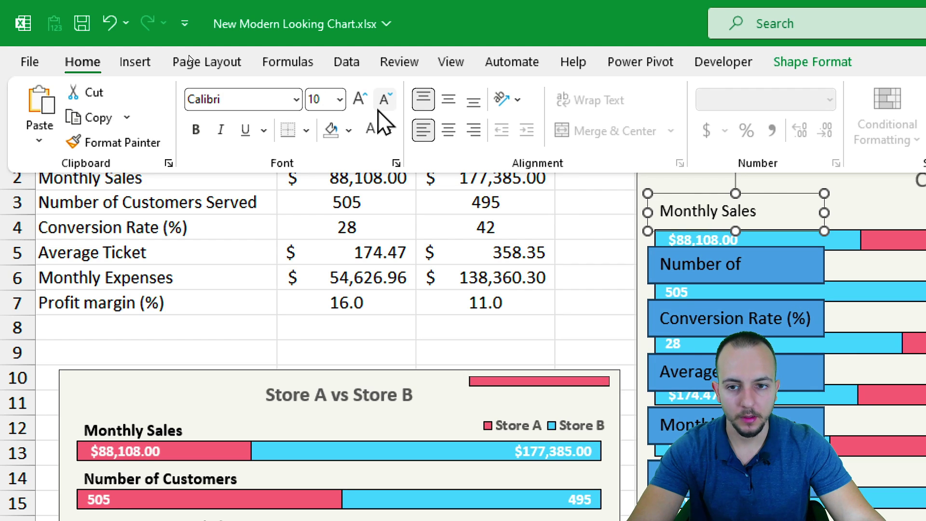
left_click(197, 131)
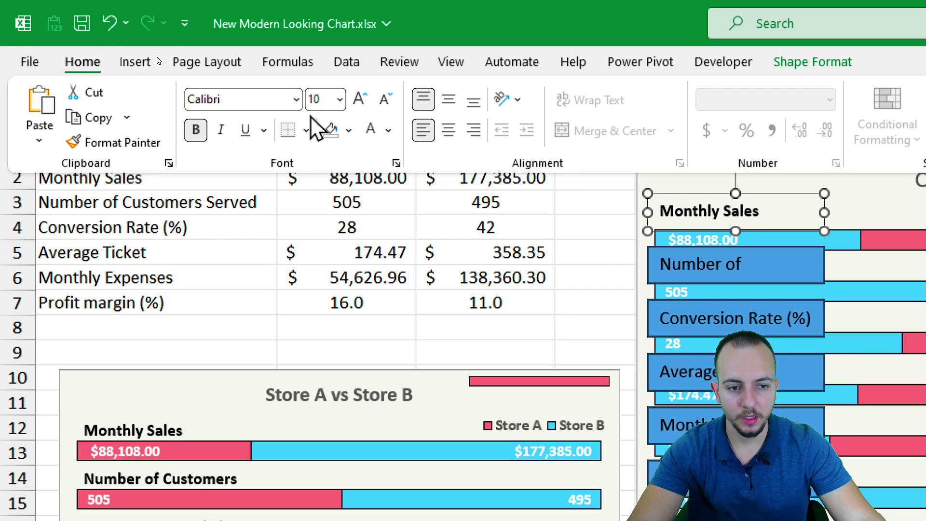
left_click(471, 109)
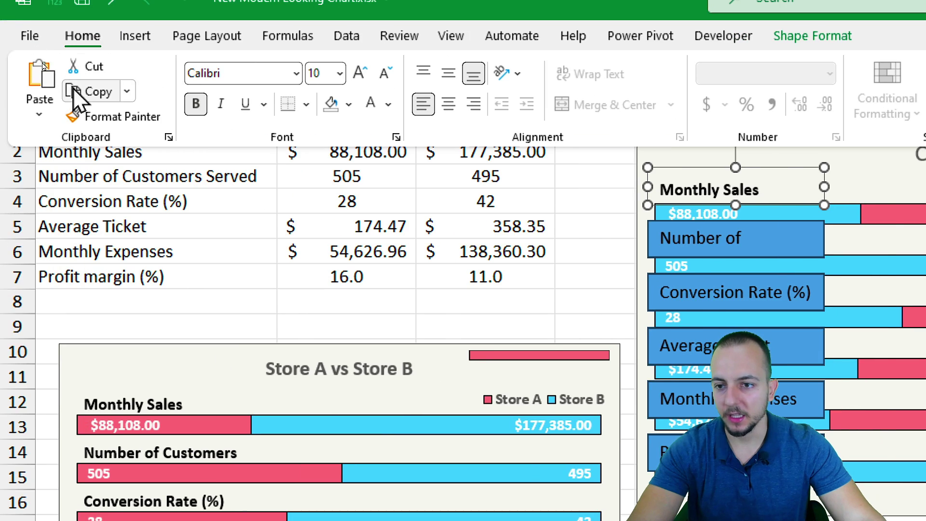
Copy the Monthly Sales caption's formatting onto the other five category captions with Format Painter.
left_click(123, 119)
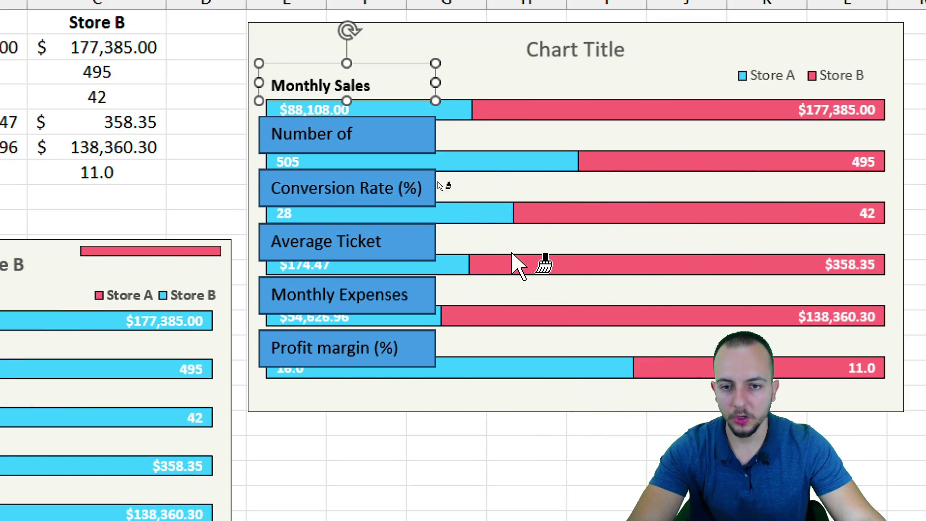
left_click(379, 145)
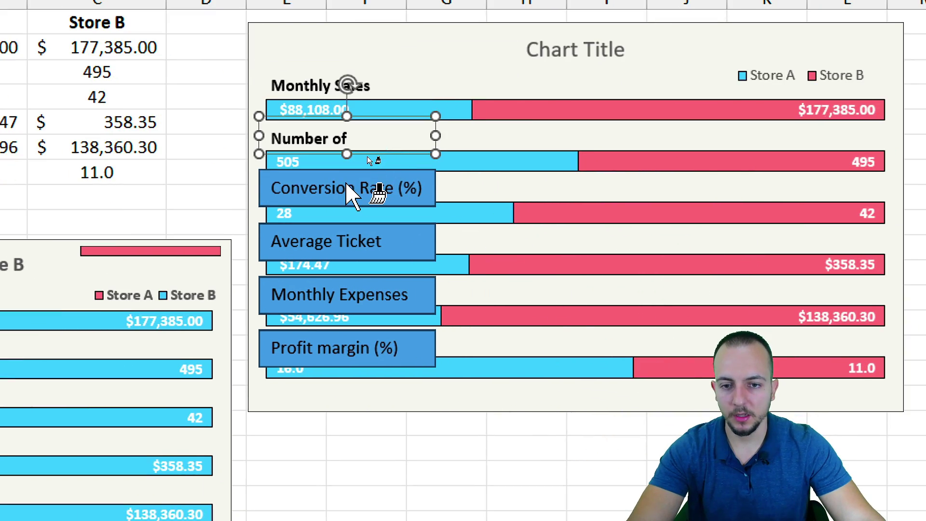
left_click(359, 188)
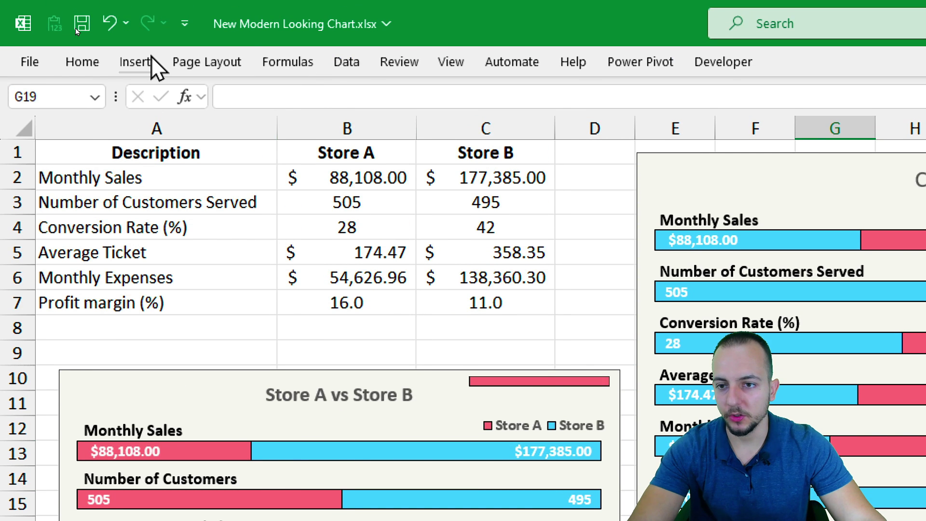
Draw a thin horizontal rectangle in the chart's upper-right corner, just above the legend.
left_click(144, 62)
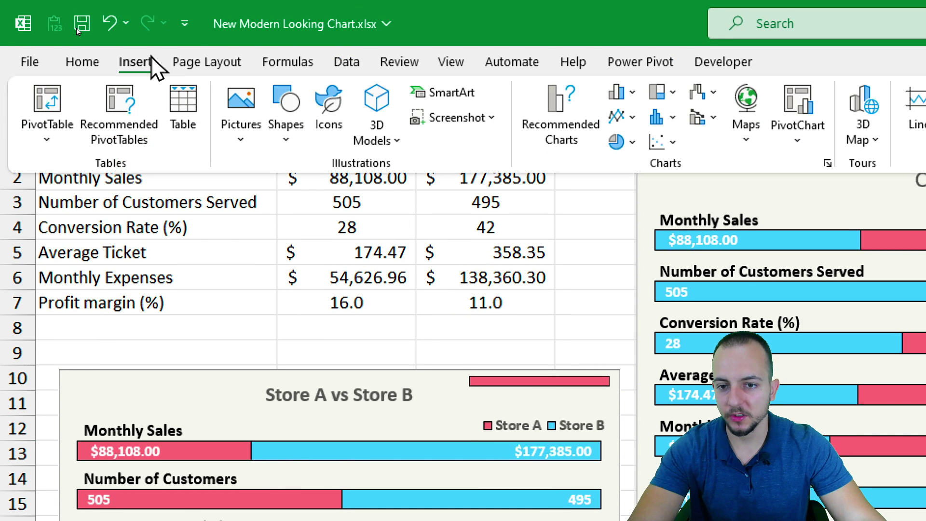
left_click(296, 114)
left_click(278, 325)
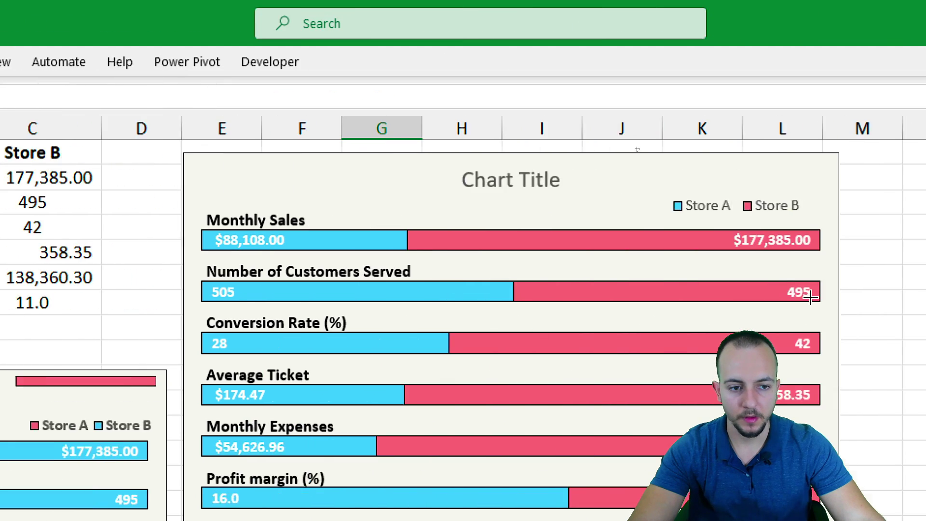
left_click_drag(511, 182, 661, 170)
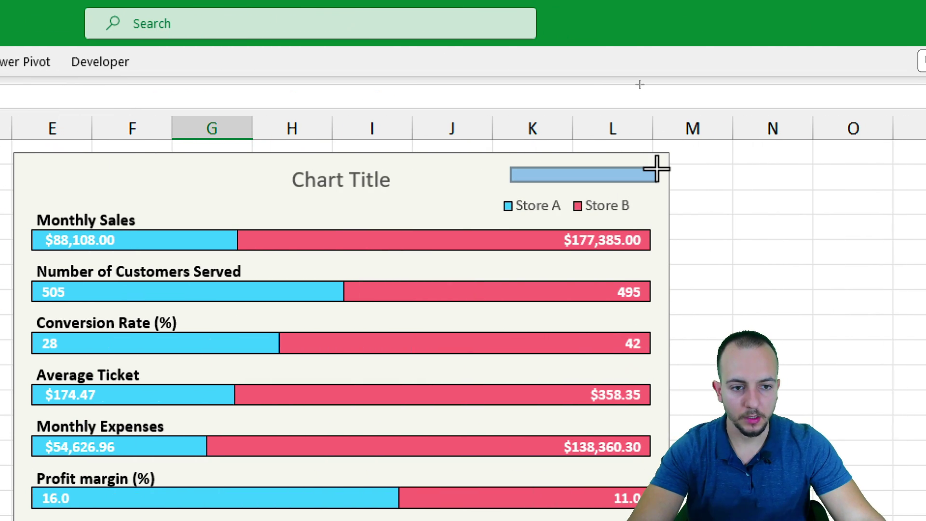
Remove the outline from the accent rectangle above the legend and fill it with the recent light blue.
left_click(219, 65)
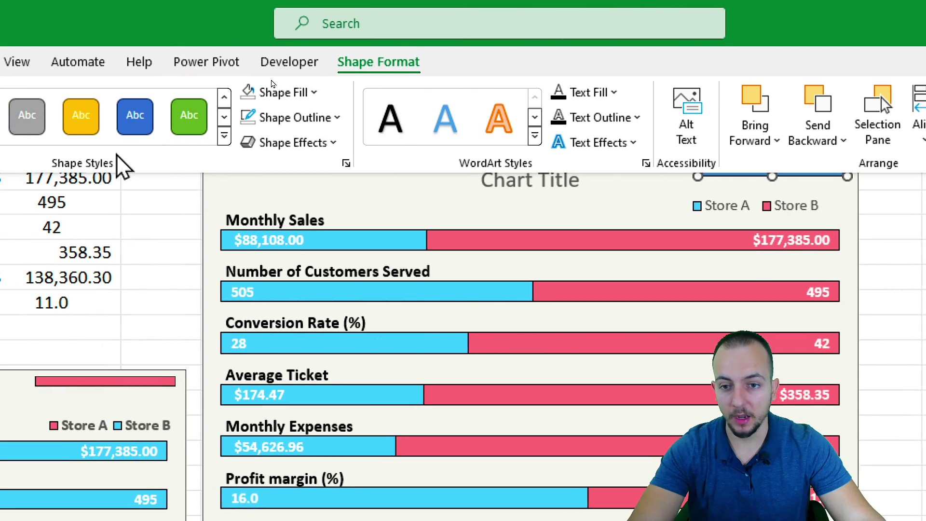
left_click(132, 118)
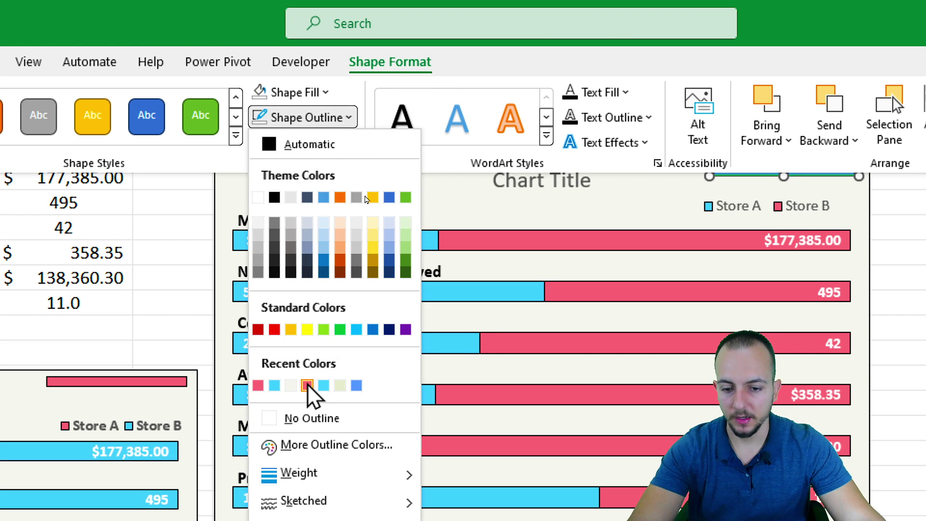
left_click(296, 418)
left_click(323, 93)
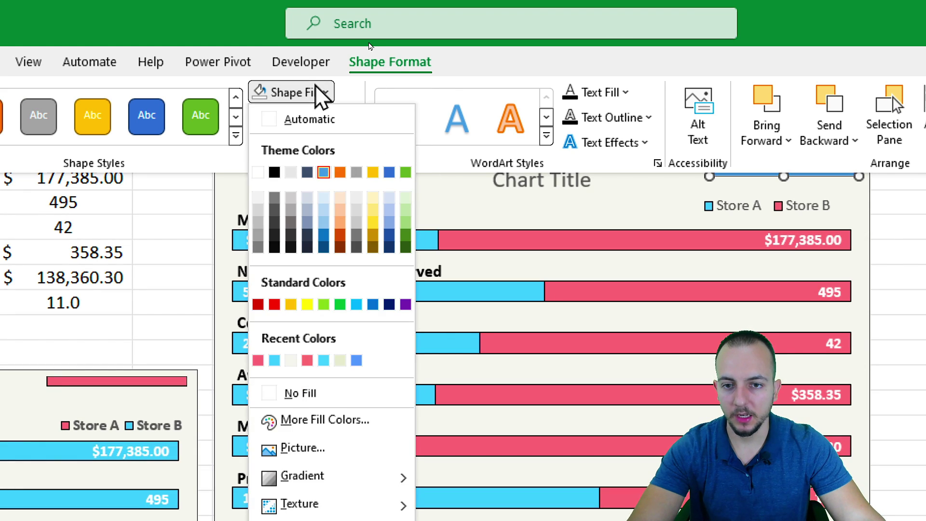
left_click(274, 360)
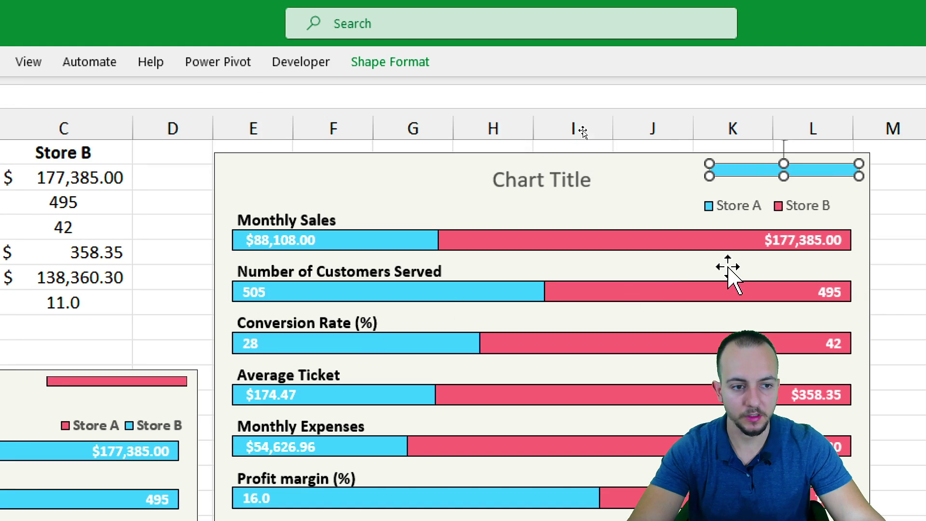
left_click(736, 251)
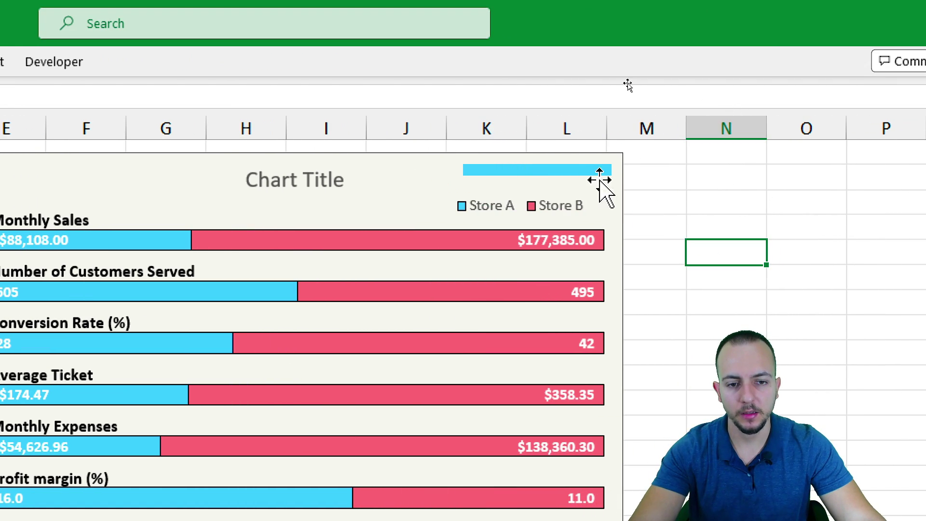
Give the light blue accent rectangle above the legend a black outline and set the outline's weight.
left_click(554, 171)
left_click(140, 62)
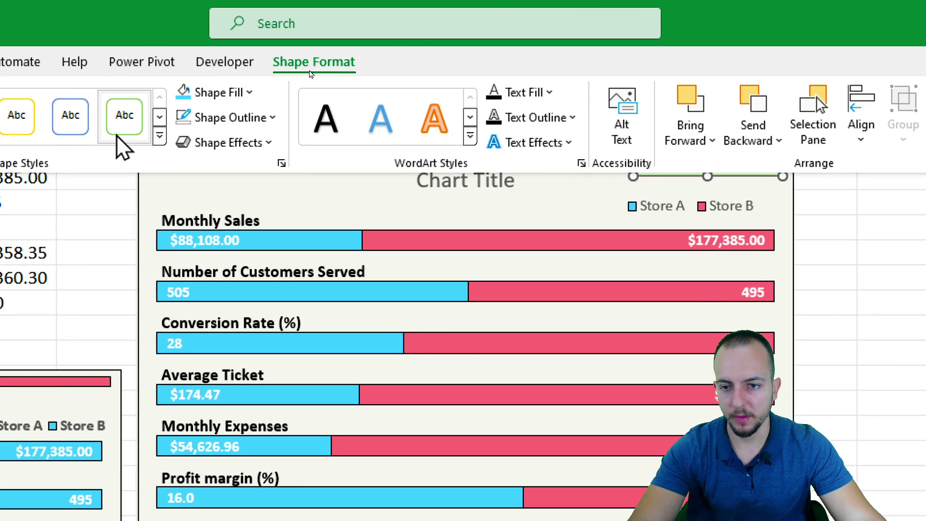
left_click(231, 117)
left_click(198, 198)
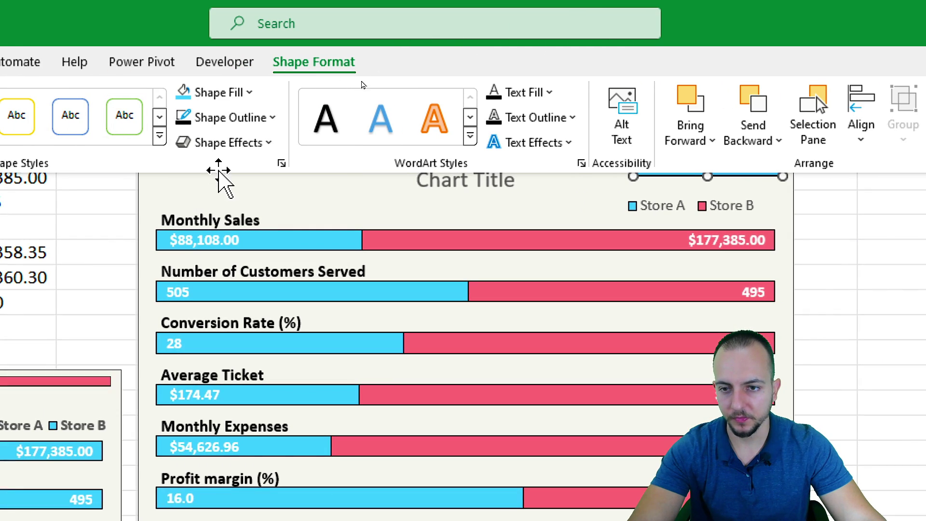
left_click(231, 118)
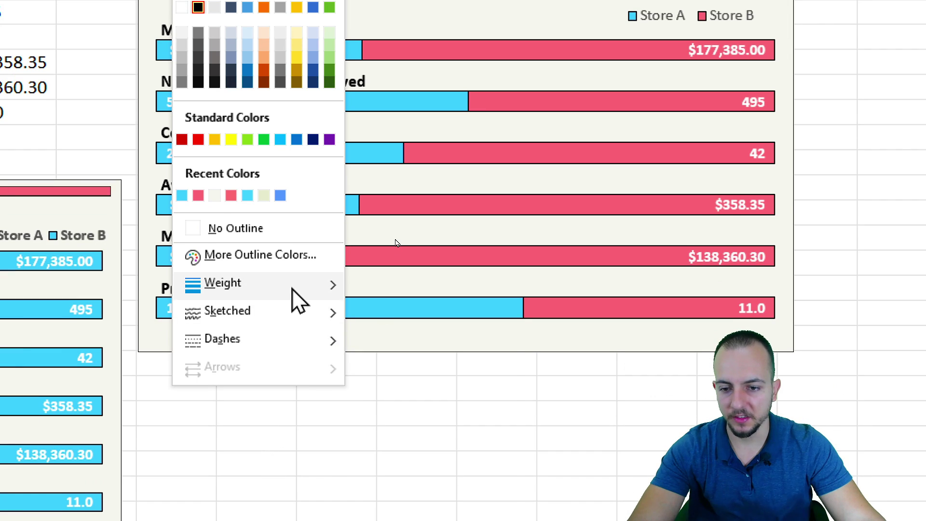
mouse_move(299, 302)
left_click(413, 335)
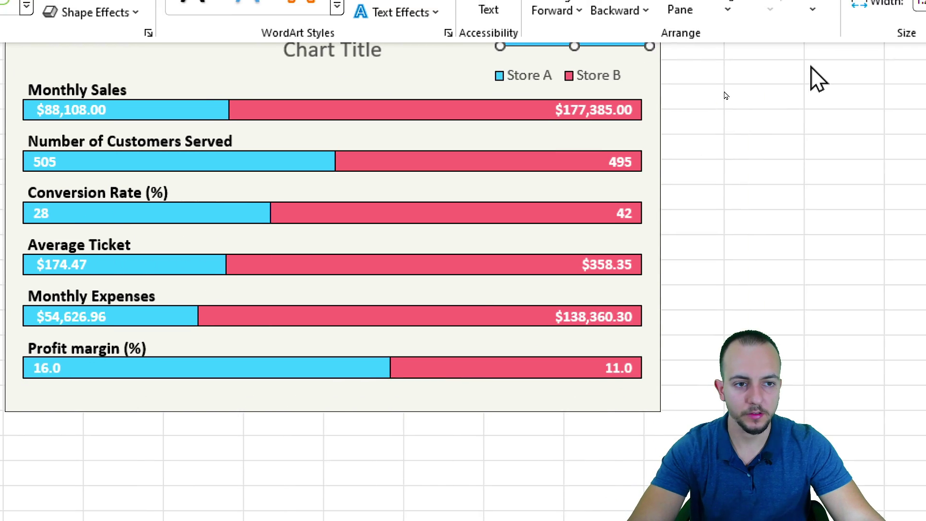
left_click(925, 21)
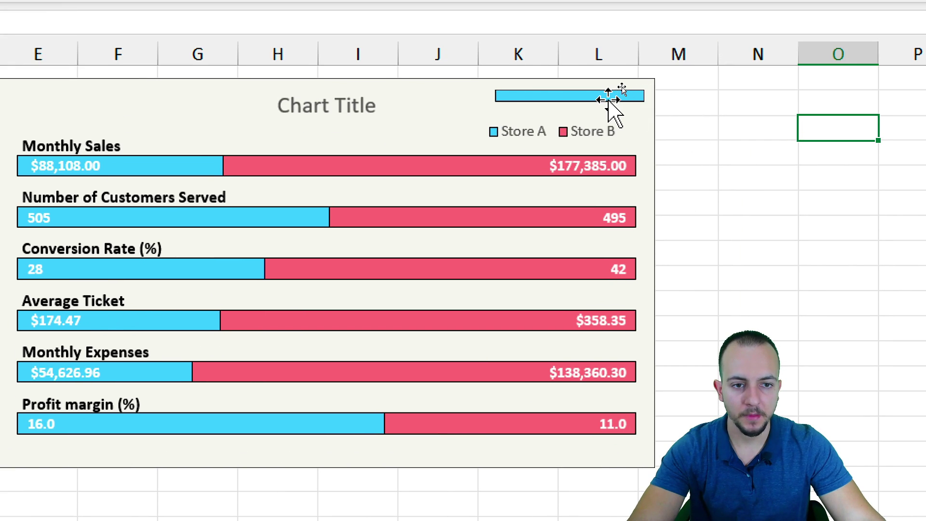
Duplicate the light blue accent rectangle and place the copy in the chart's lower-left corner.
left_click(581, 99)
key("ctrl+c")
key("ctrl+v")
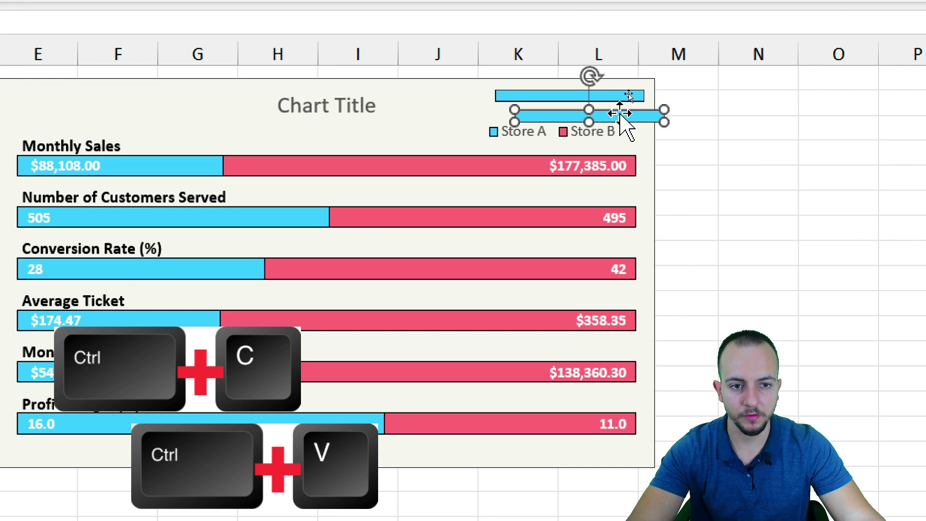
left_click_drag(622, 115, 106, 471)
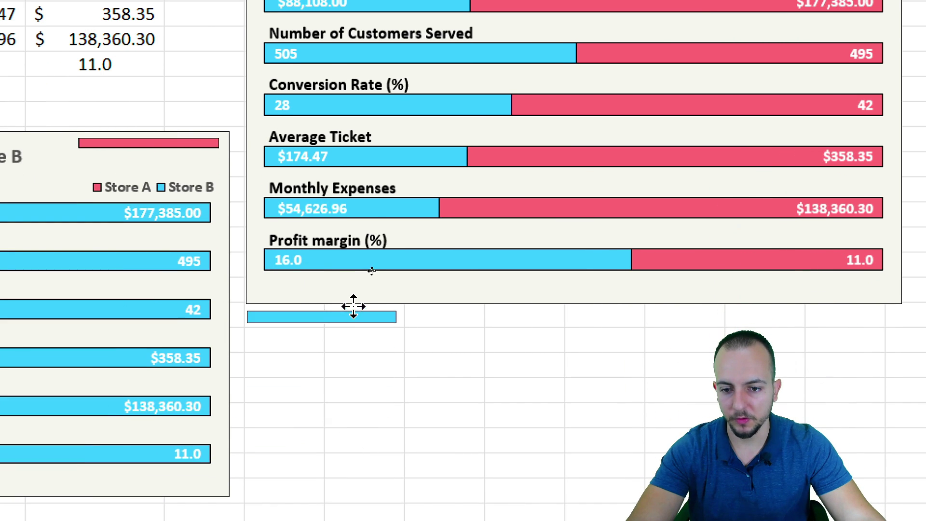
left_click_drag(354, 306, 356, 288)
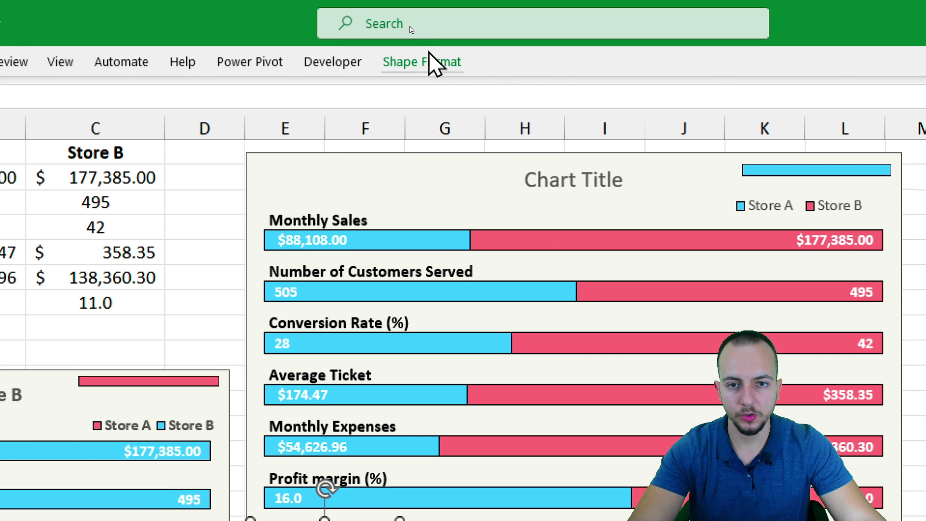
Fill the accent rectangle in the chart's lower-left corner with the recent pinkish red.
left_click(434, 30)
left_click(323, 58)
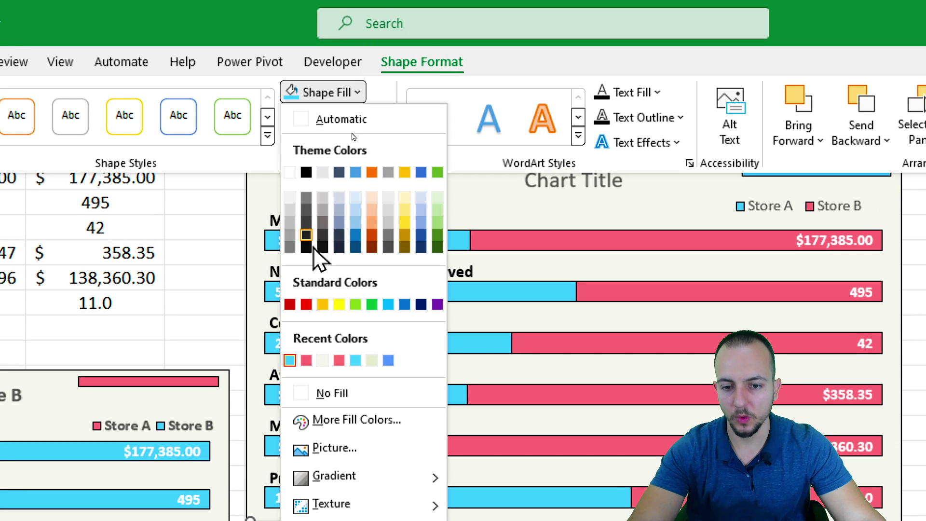
left_click(307, 360)
left_click(440, 450)
left_click(524, 399)
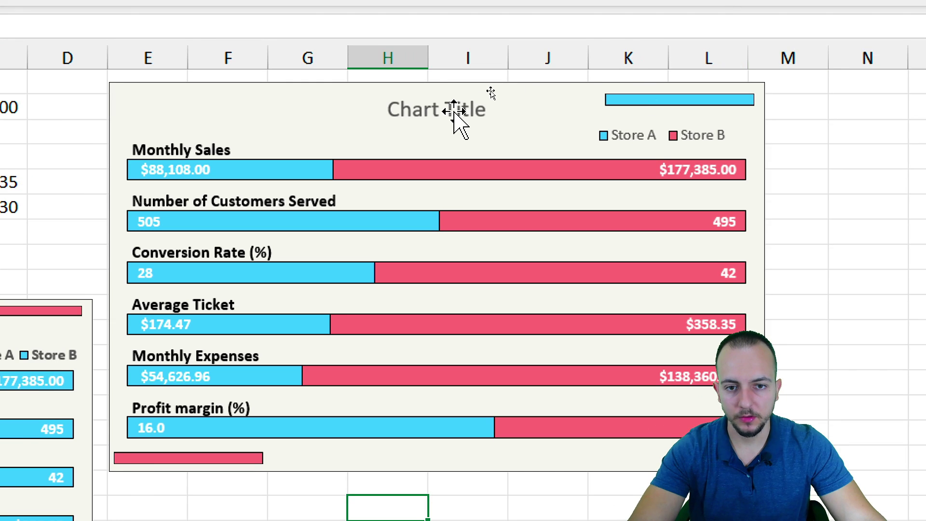
Replace the chart title text with "Store A vs Store B".
left_click(590, 6)
left_click(567, 3)
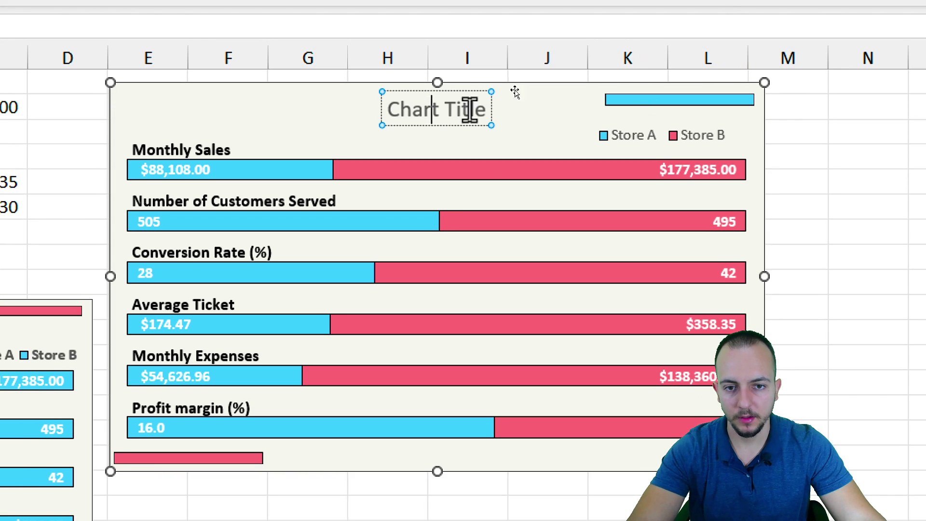
key("ctrl+a")
type("Store A")
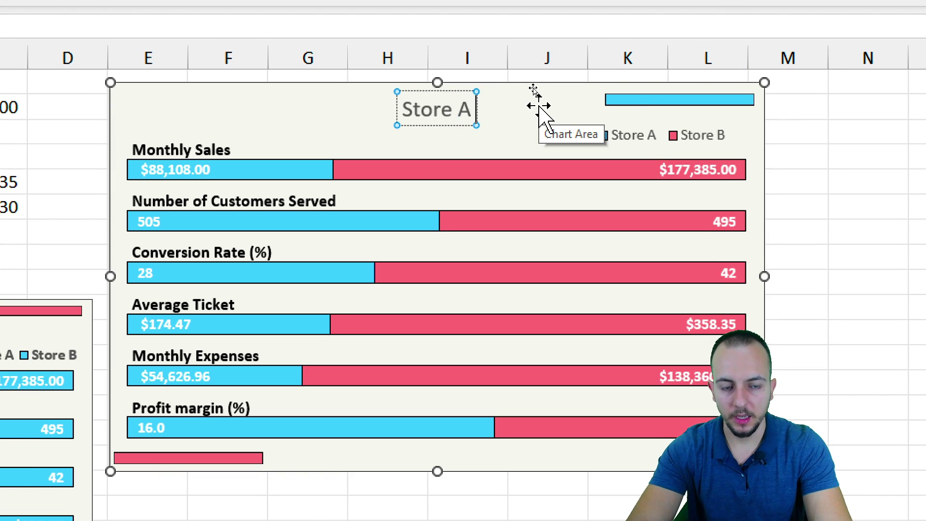
type(" vs Store B")
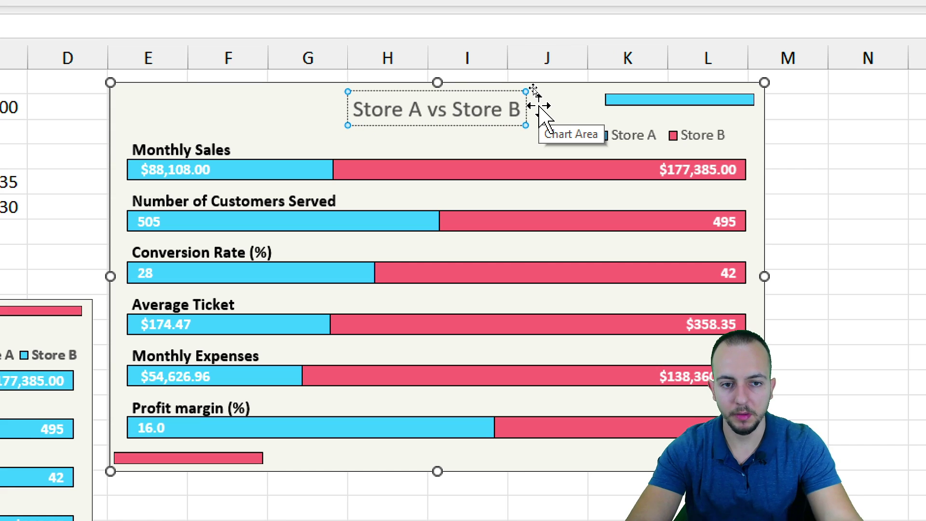
left_click(811, 169)
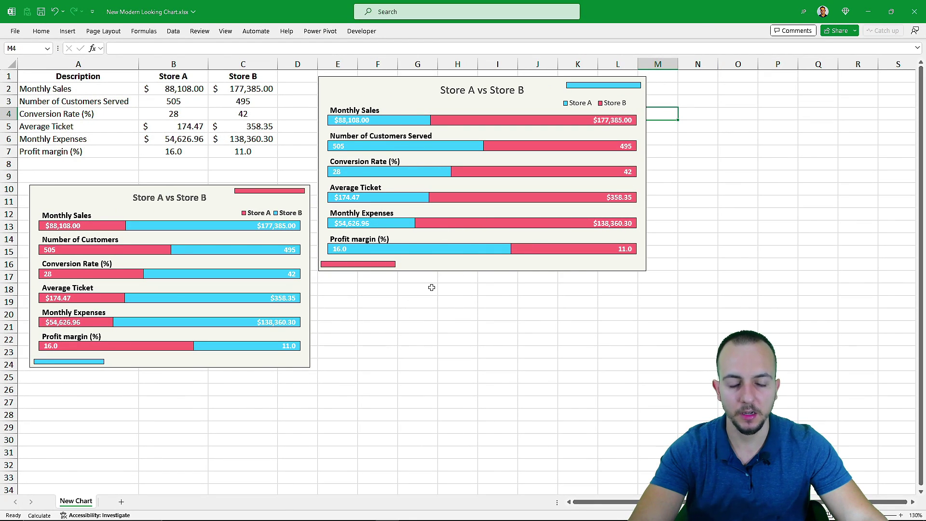
Delete the grouped sample chart below the data table.
left_click(199, 188)
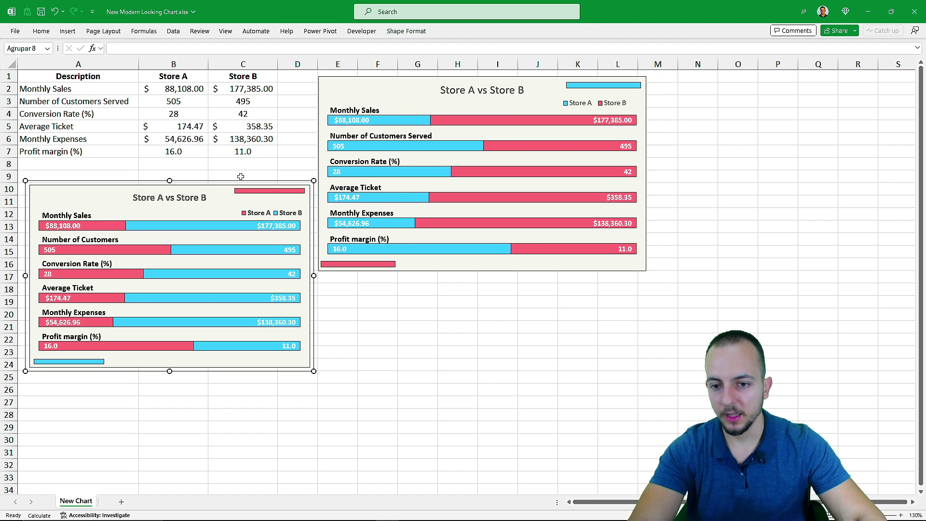
key("Delete")
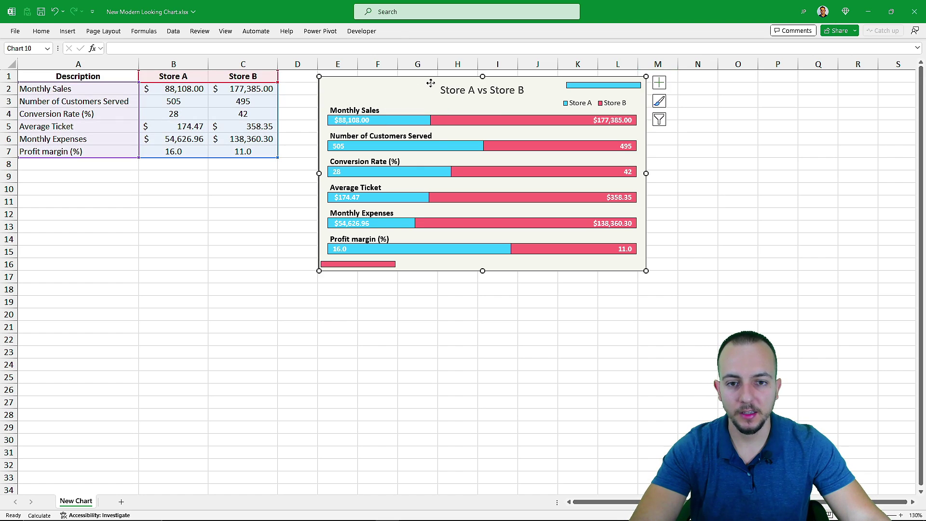
Move the chart alone, without its captions and accent bars, to below the data table, undoing and redoing the move.
left_click_drag(430, 89, 201, 295)
left_click(488, 265)
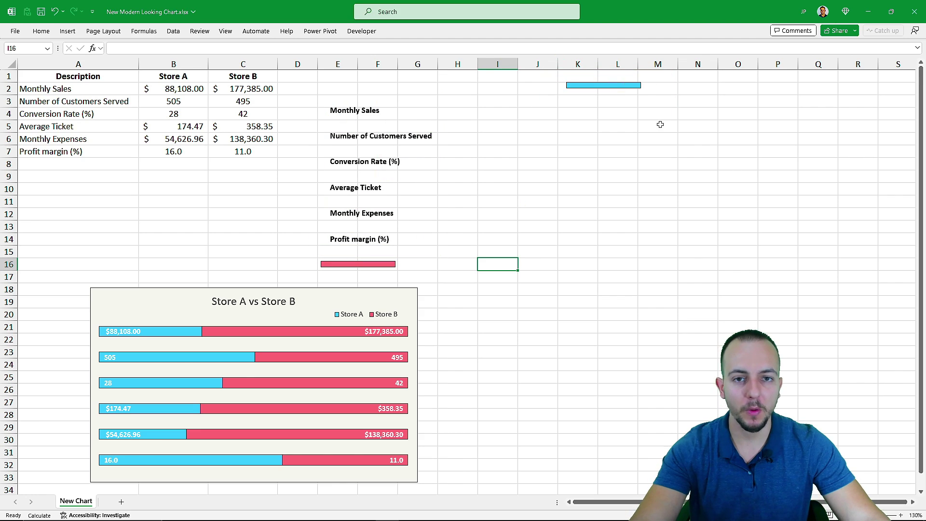
key("ctrl+z")
key("Escape")
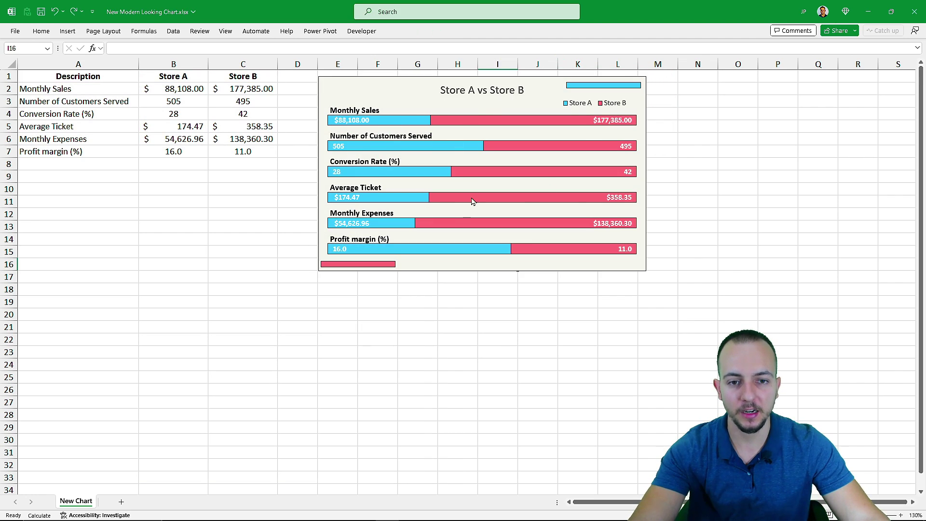
key("ctrl+y")
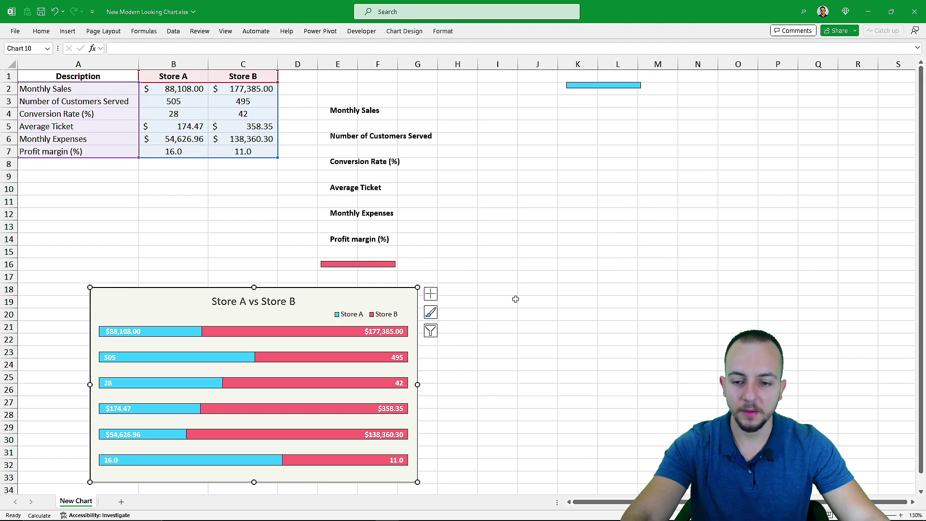
key("Escape")
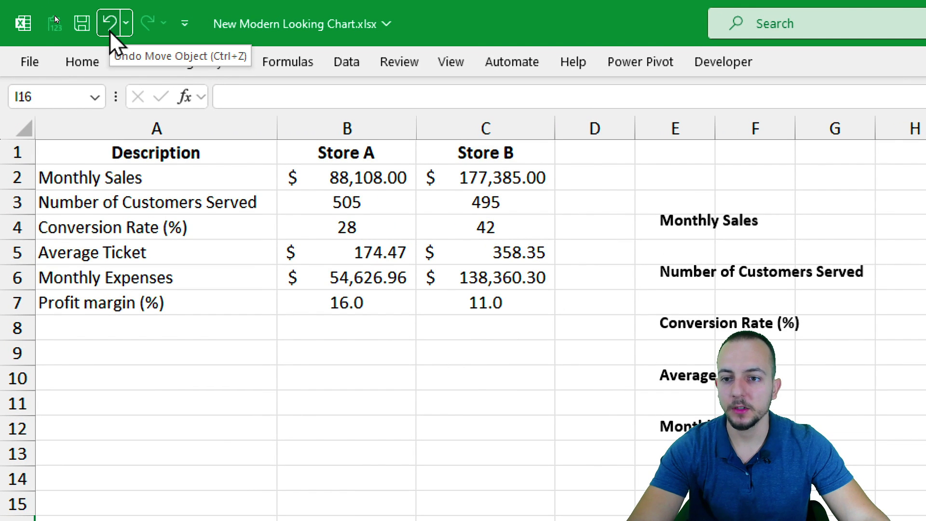
Undo the last chart move so the chart sits behind its captions and accent bars again, and deselect it.
left_click(110, 29)
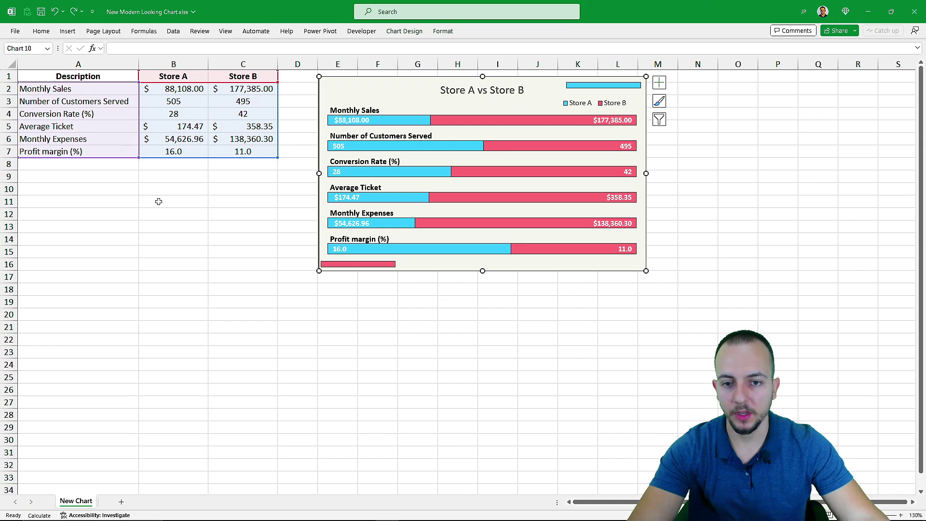
left_click(486, 503)
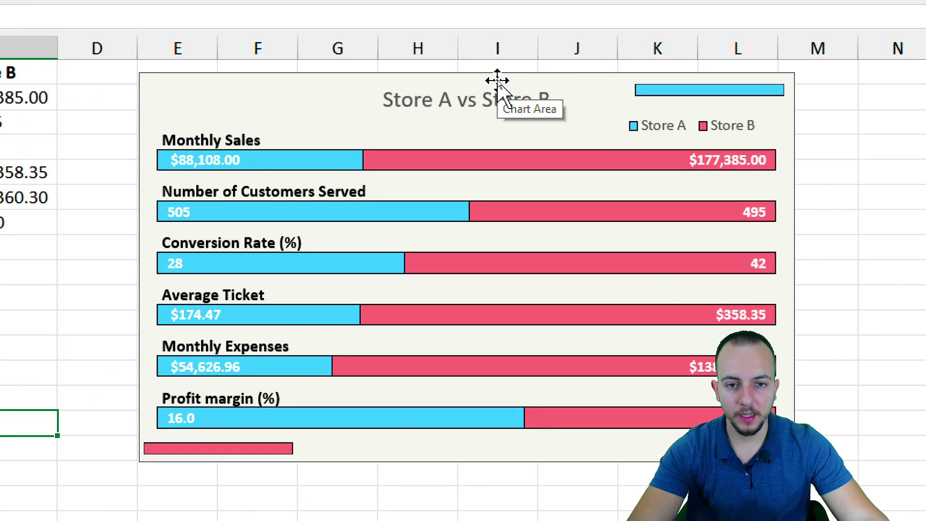
left_click(497, 80)
left_click(639, 91)
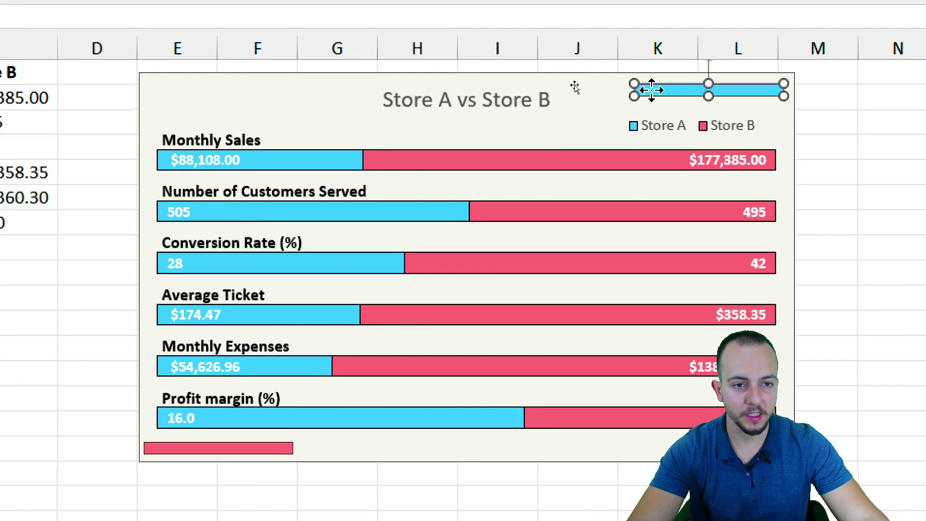
left_click(217, 140)
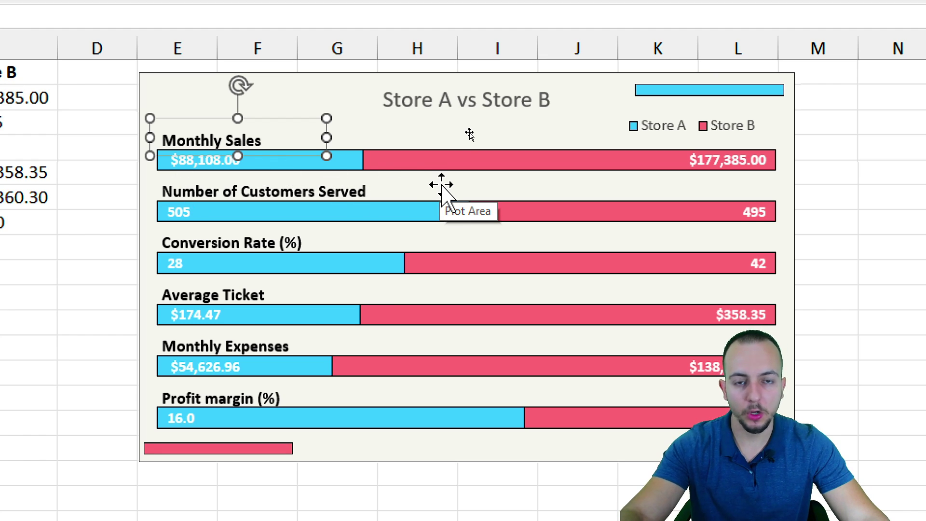
left_click(282, 193, "ctrl")
left_click(230, 247, "ctrl")
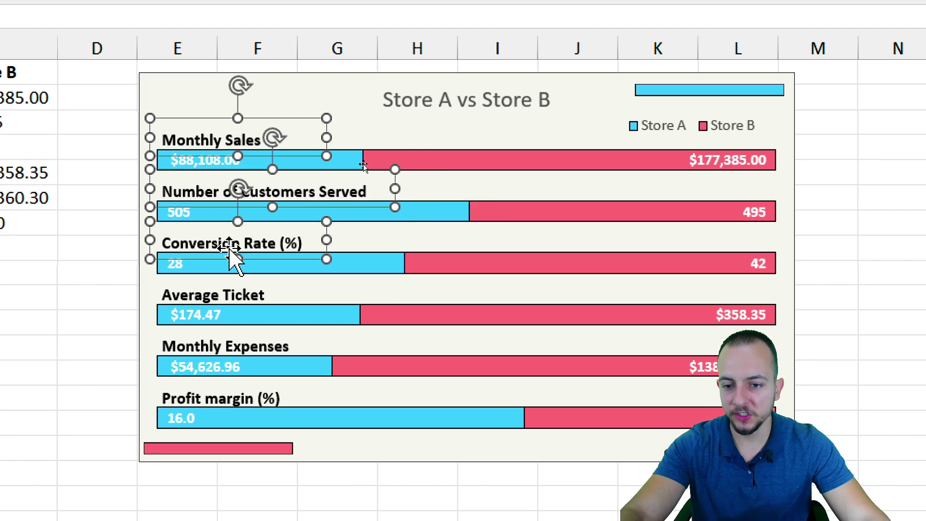
left_click(241, 294, "ctrl")
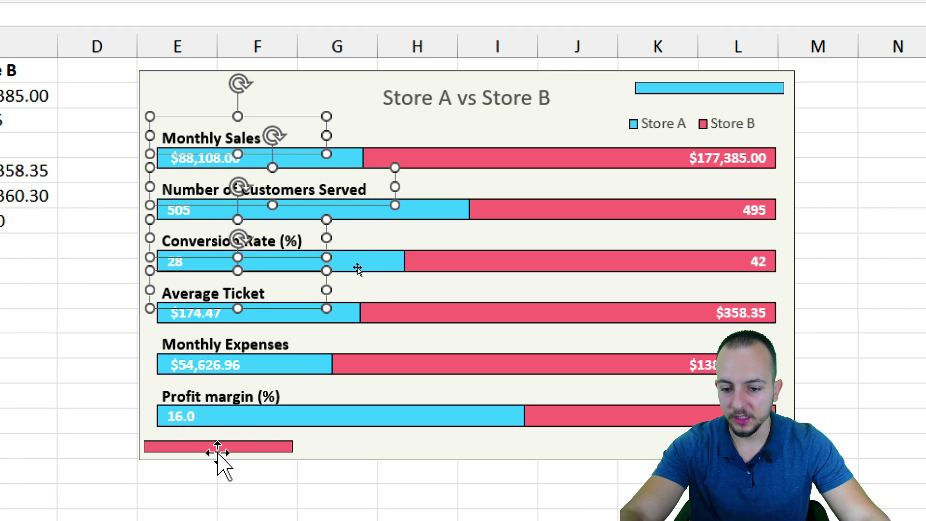
left_click(217, 447, "ctrl")
key("Escape")
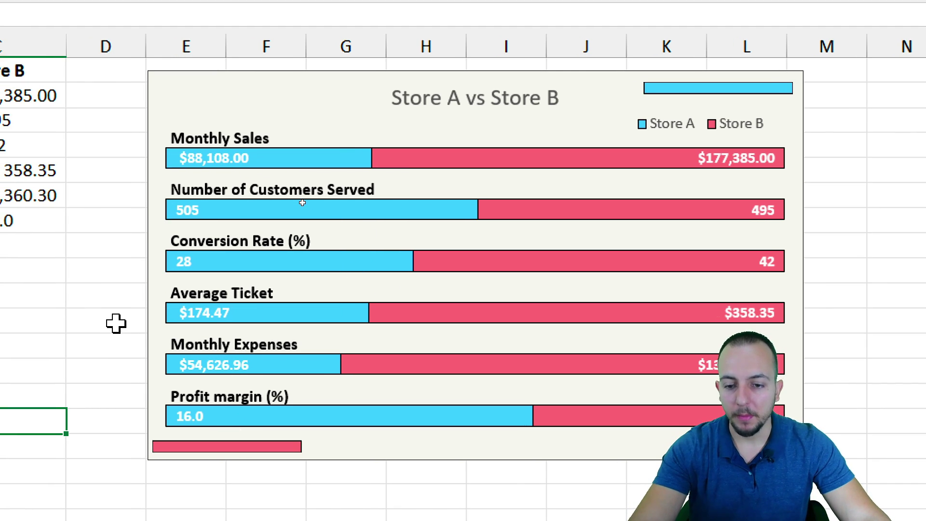
Group the chart with its six captions and both accent bars, and move the group to just below the data table, starting at row 9.
left_click(299, 152)
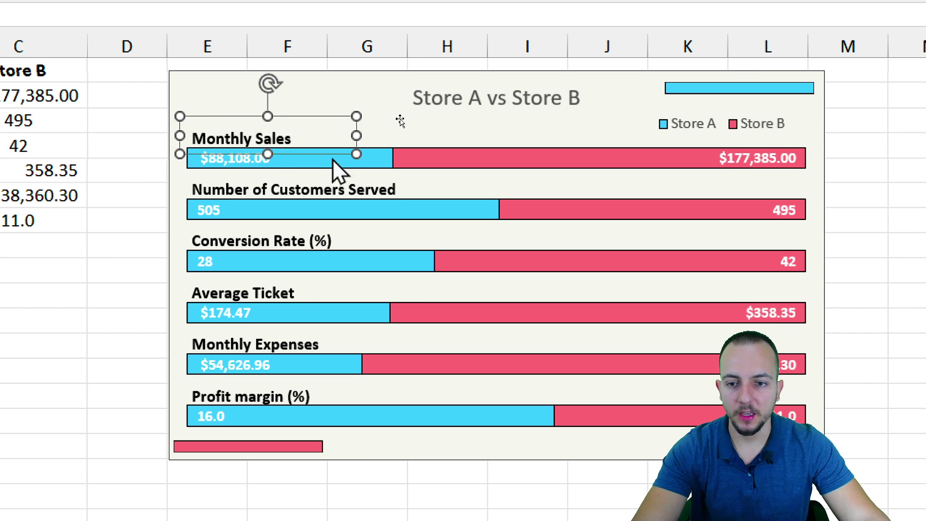
key("ctrl+a")
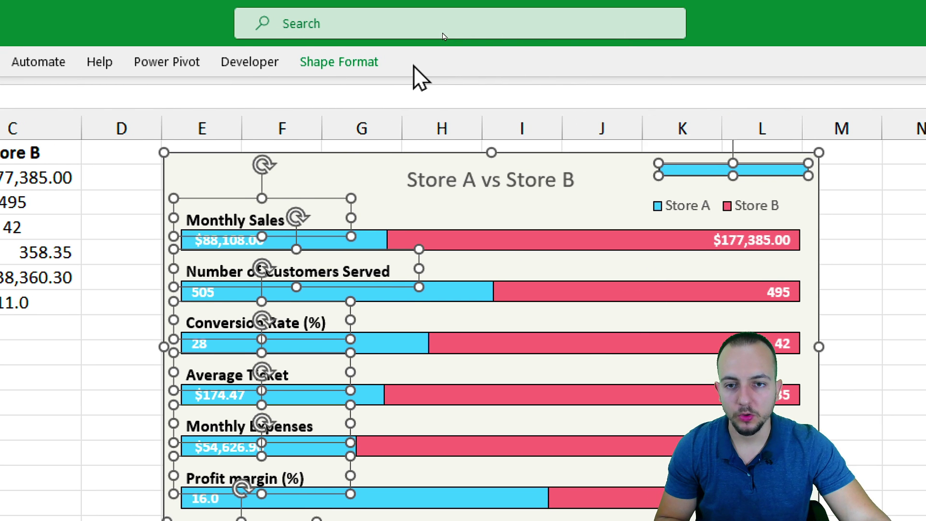
left_click(389, 64)
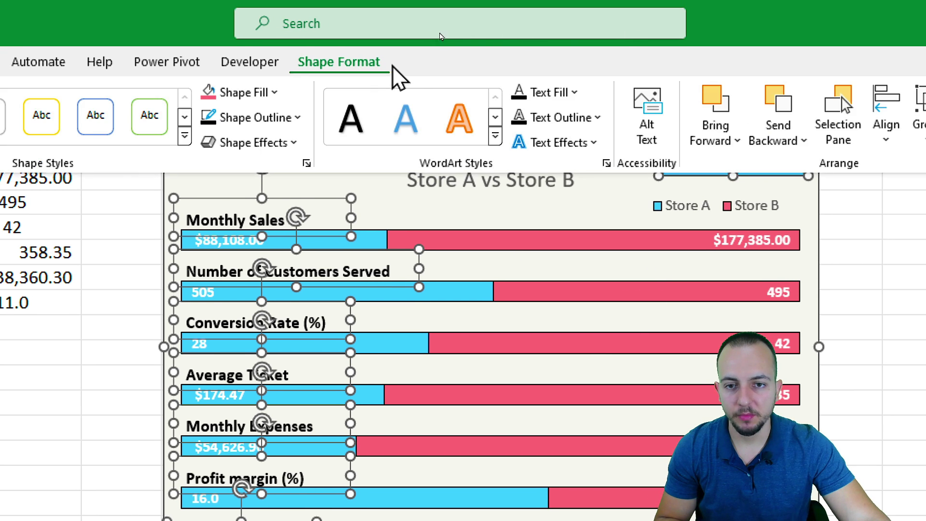
left_click(527, 121)
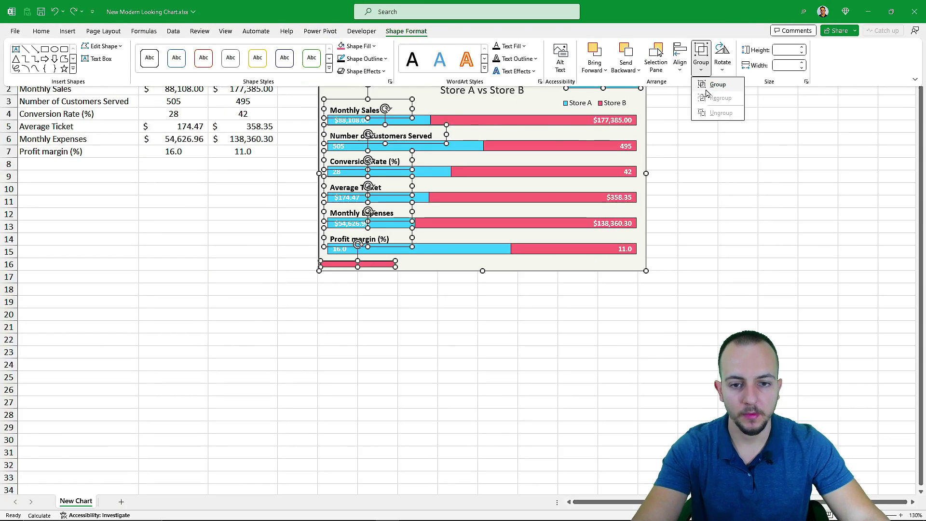
left_click(545, 170)
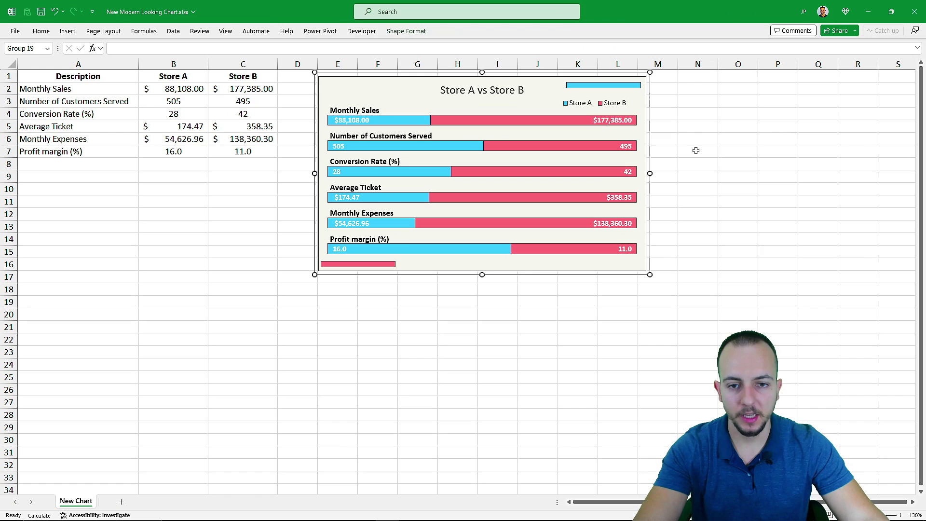
left_click(704, 209)
left_click(270, 276)
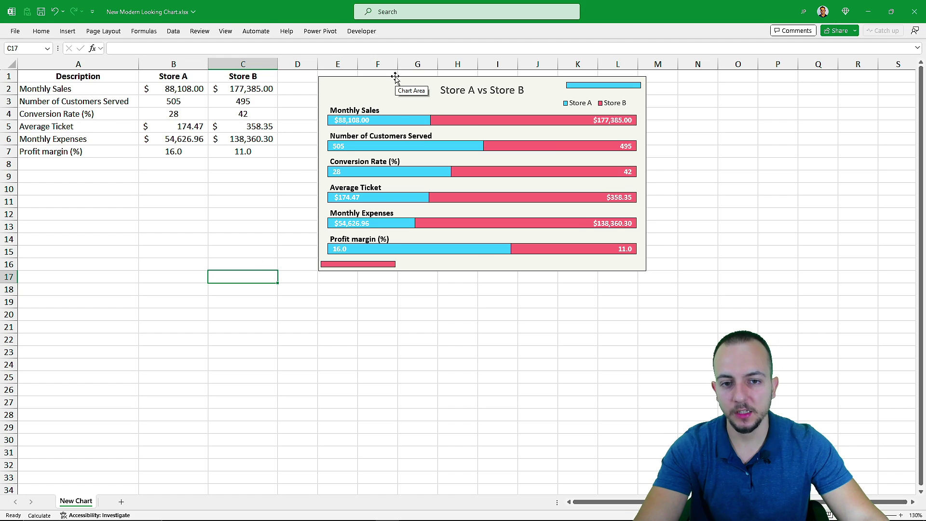
left_click_drag(395, 77, 99, 176)
left_click(338, 142)
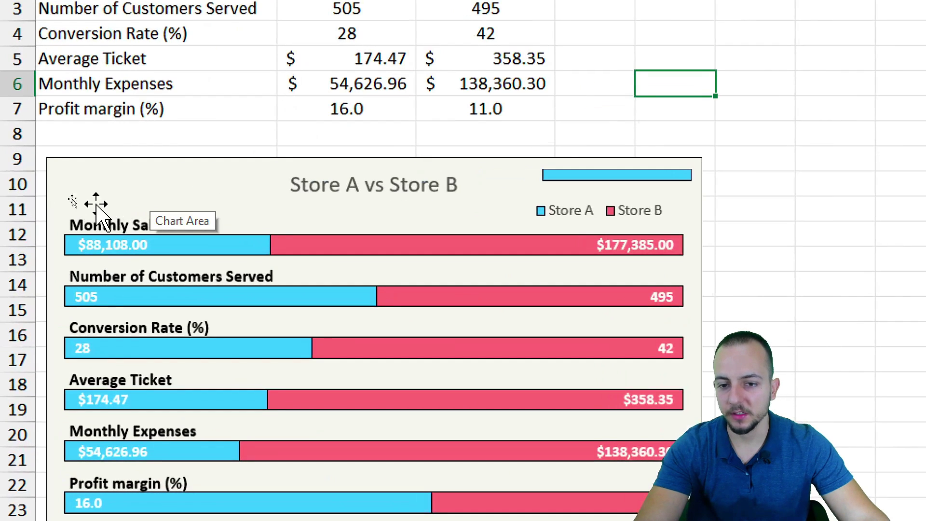
Reduce the font size of the "Store A vs Store B" chart title by two increments and make it bold.
left_click(154, 191)
left_click(147, 191)
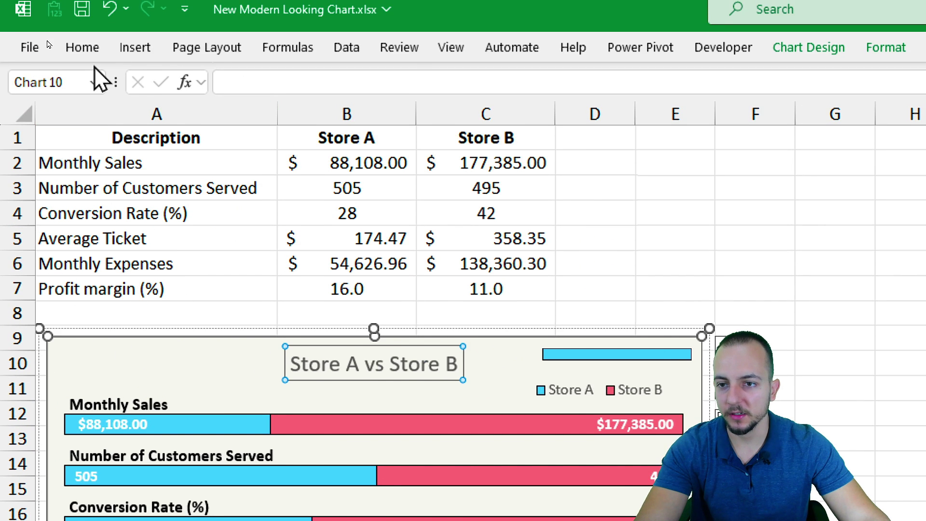
left_click(82, 46)
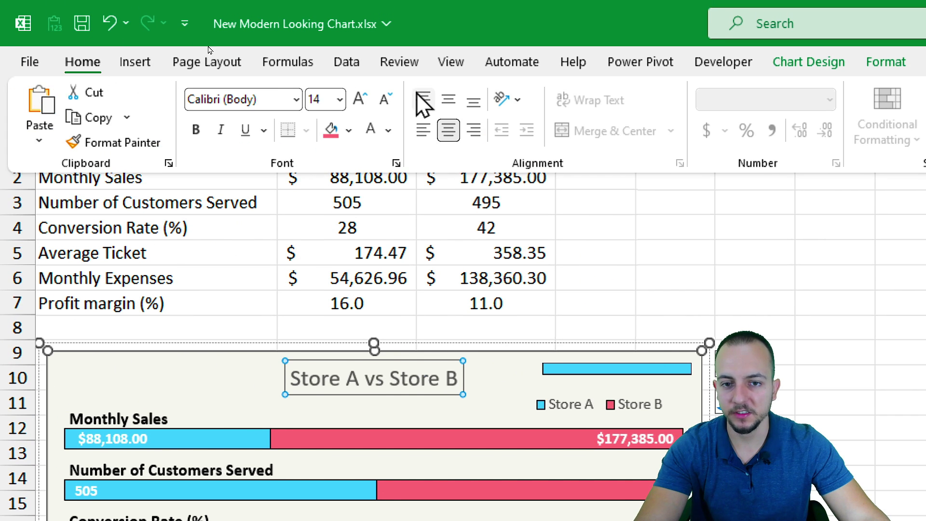
left_click(383, 100)
left_click(383, 100)
left_click(196, 129)
key("Escape")
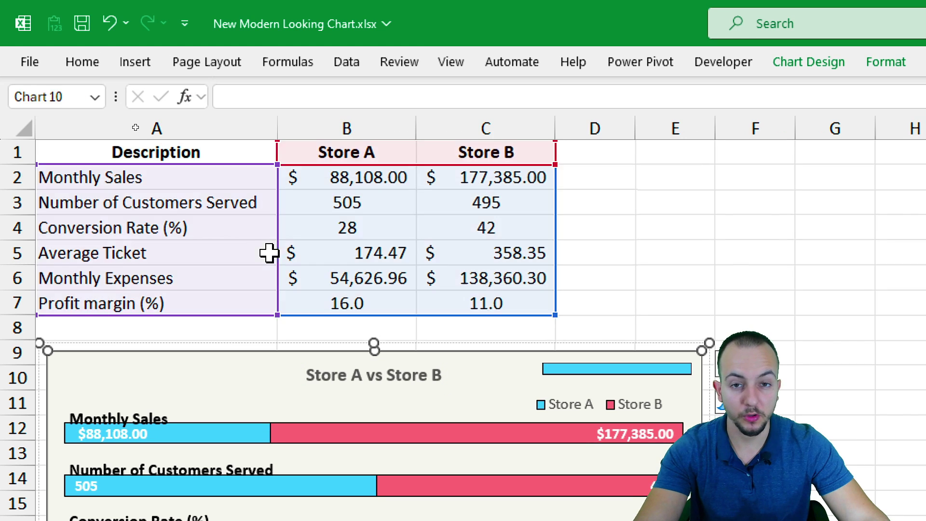
key("Escape")
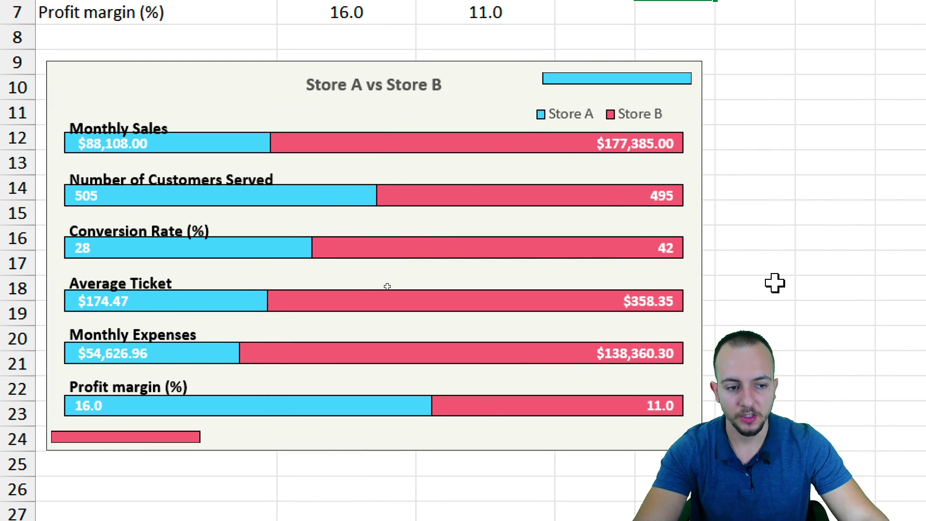
Recalculate the workbook four times to refresh the table values and test the chart's bars and labels.
key("F9")
key("F9")
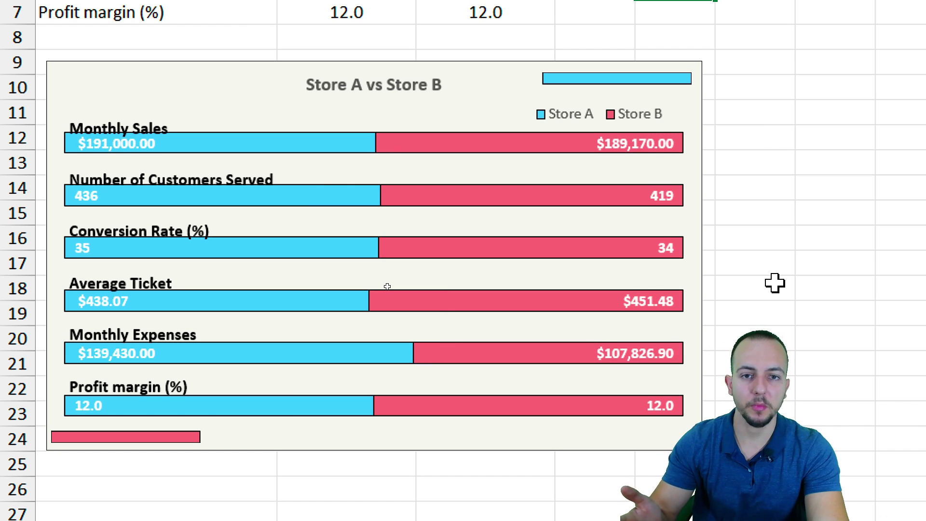
key("F9")
key("F9")
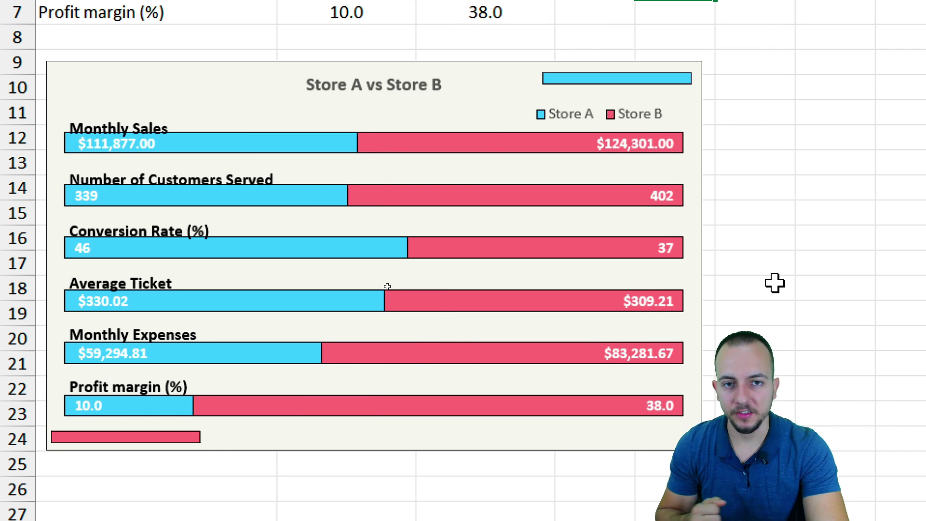